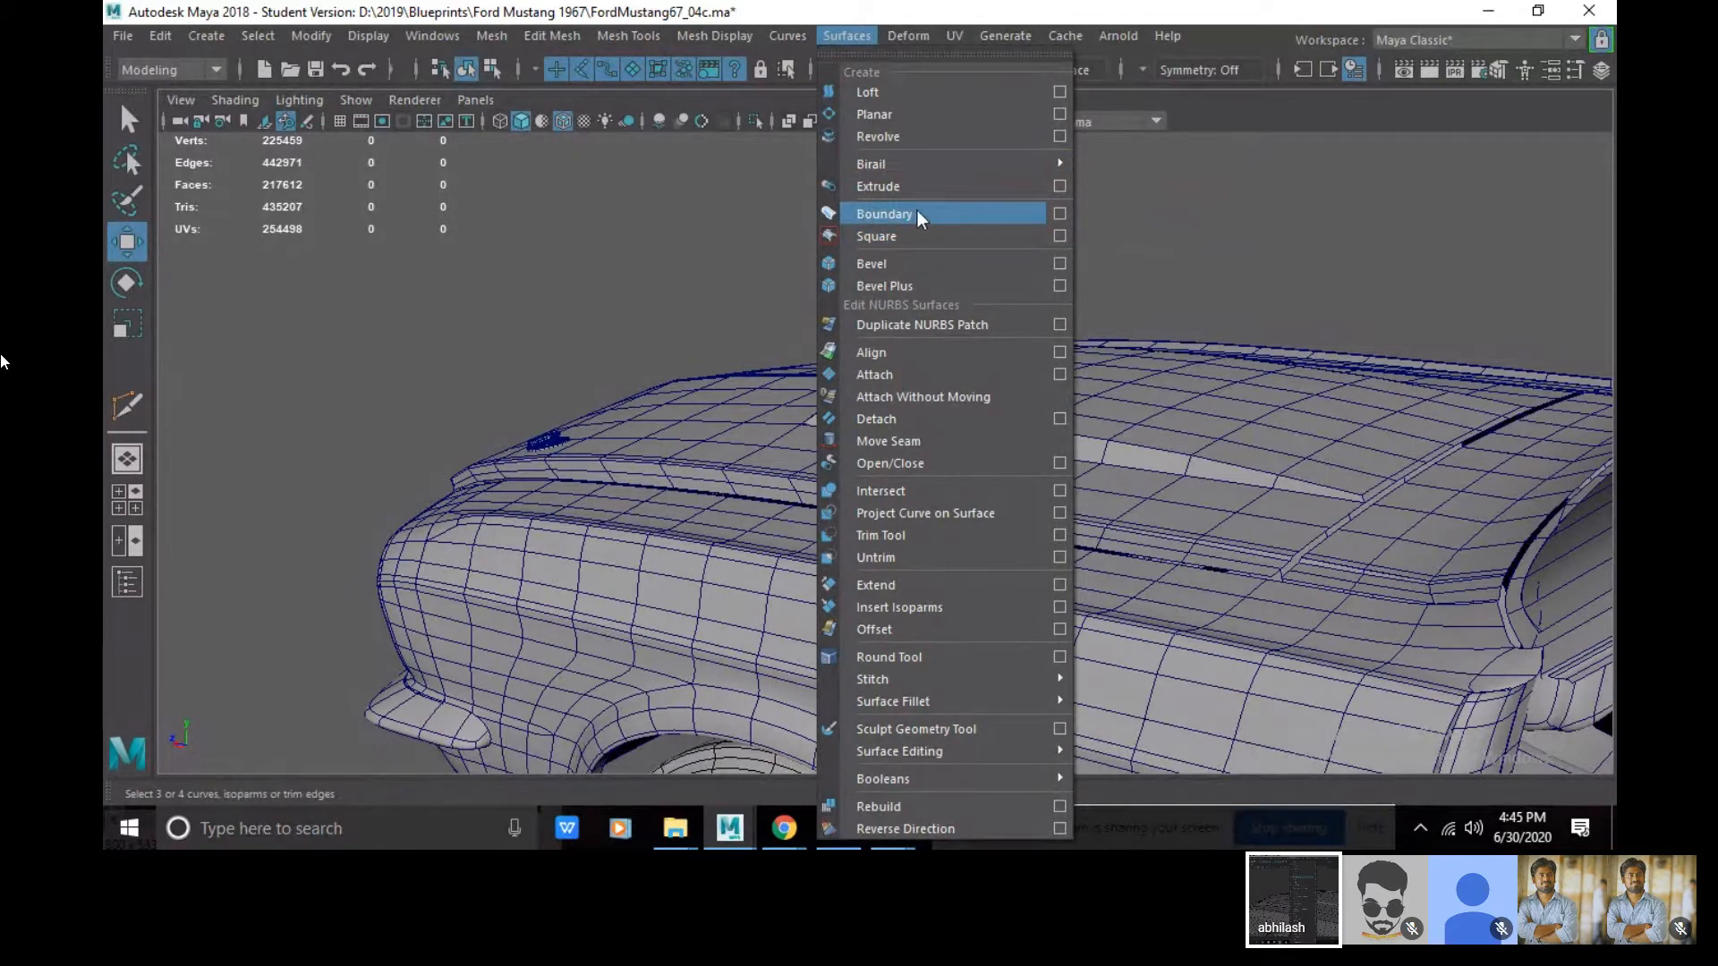
- Examine the wireframe Mustang's hood, fender and cabin, and look over the available surface commands
left_click(1325, 179)
scroll(1242, 437, "down", 1)
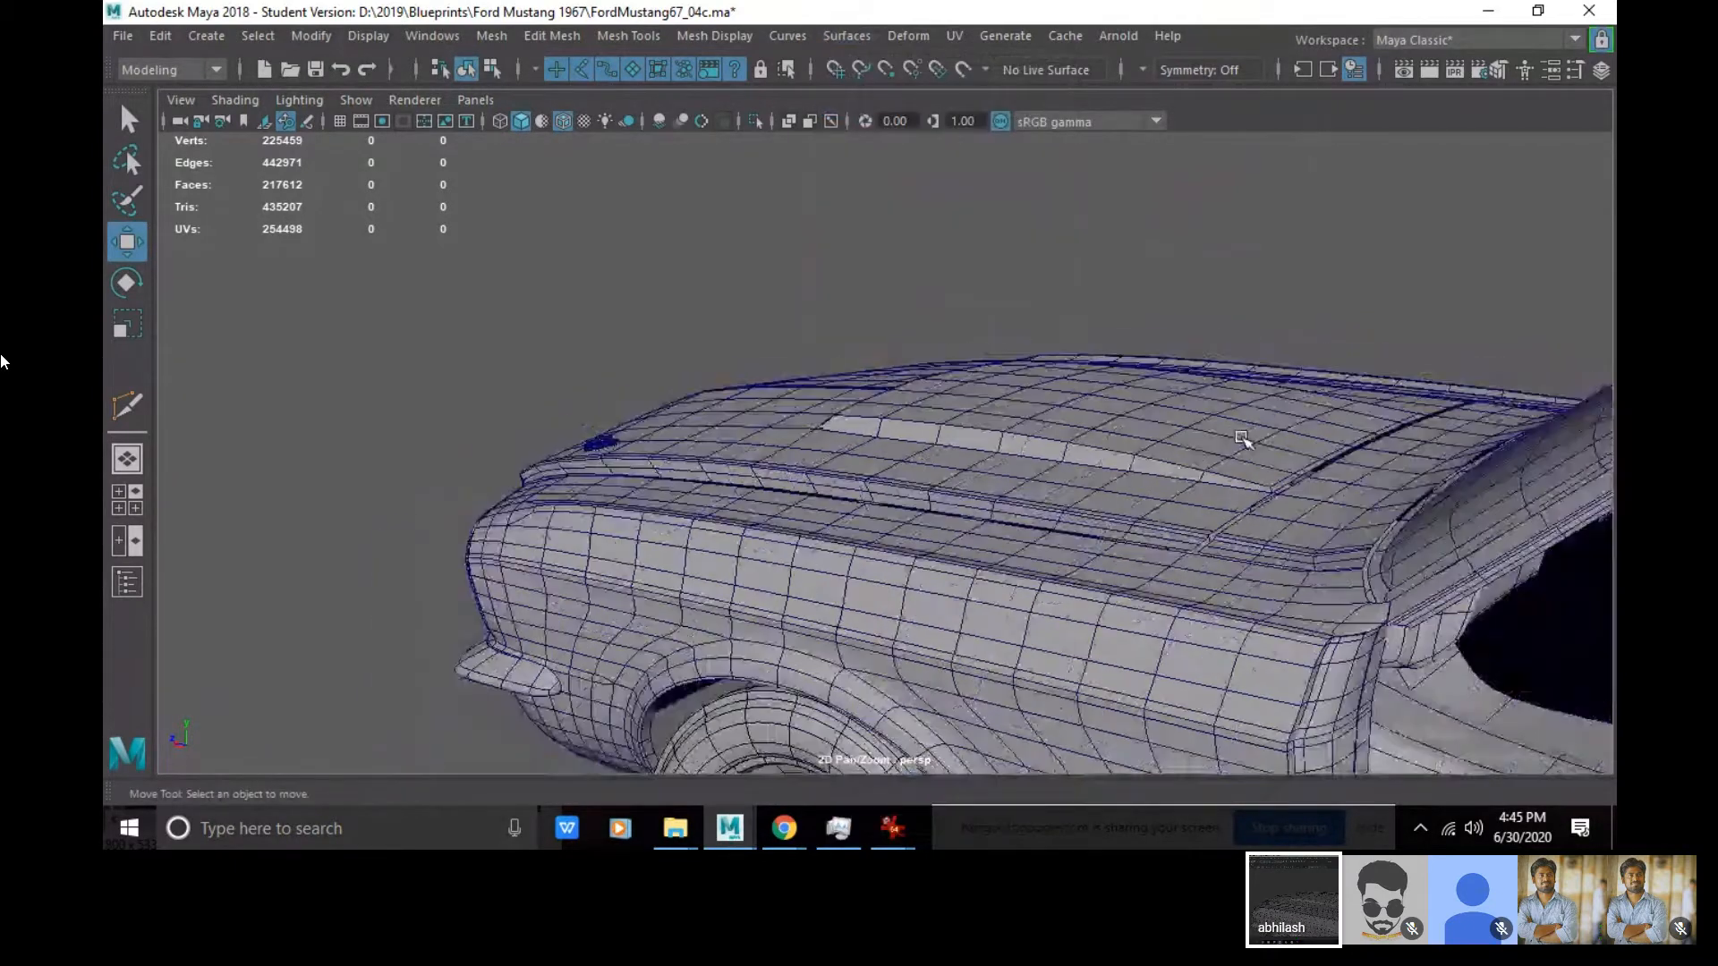
scroll(1242, 436, "down", 3)
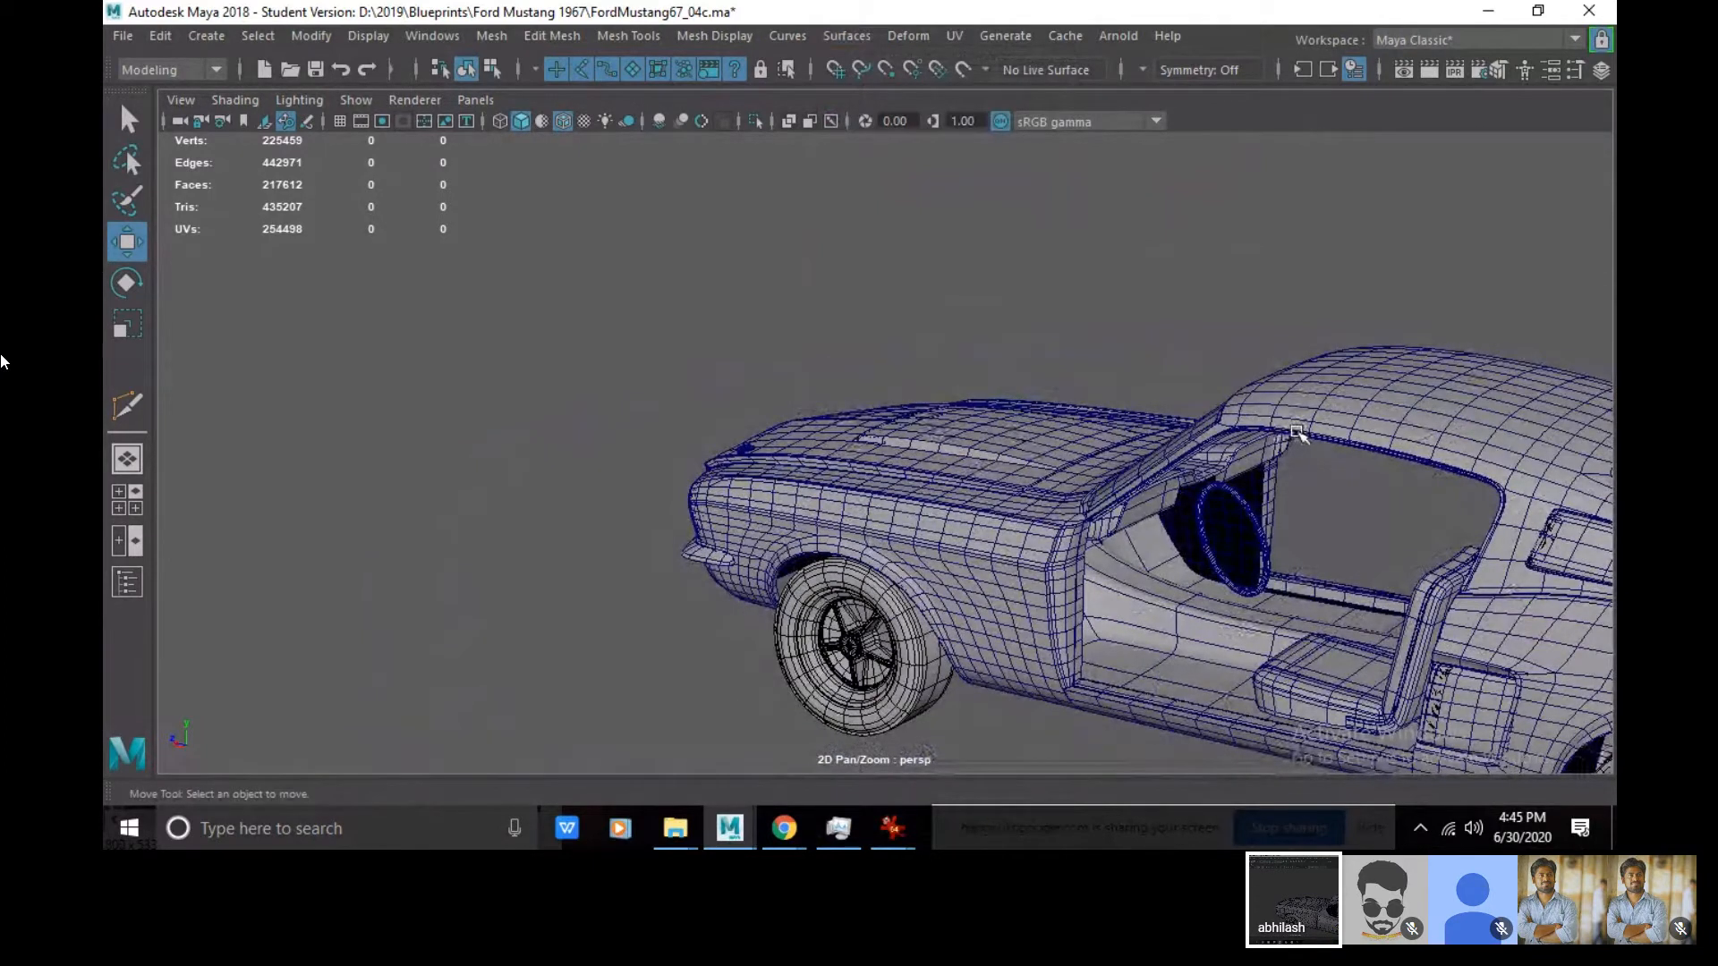
left_click(846, 36)
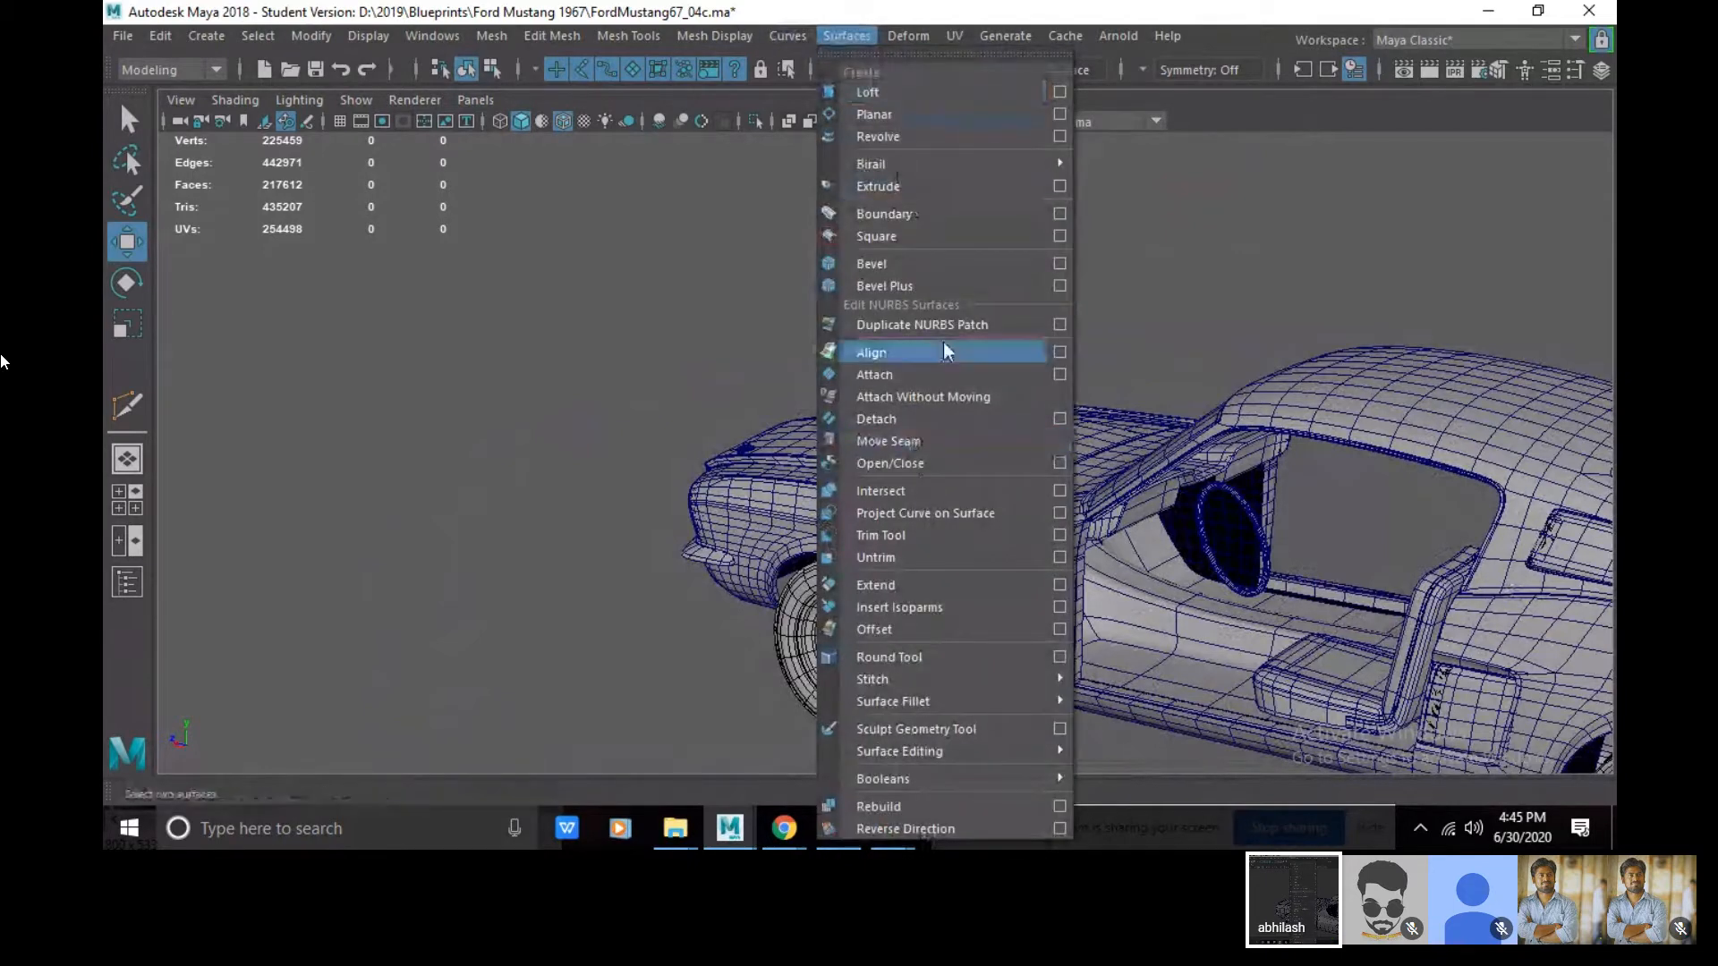
left_click(1458, 262)
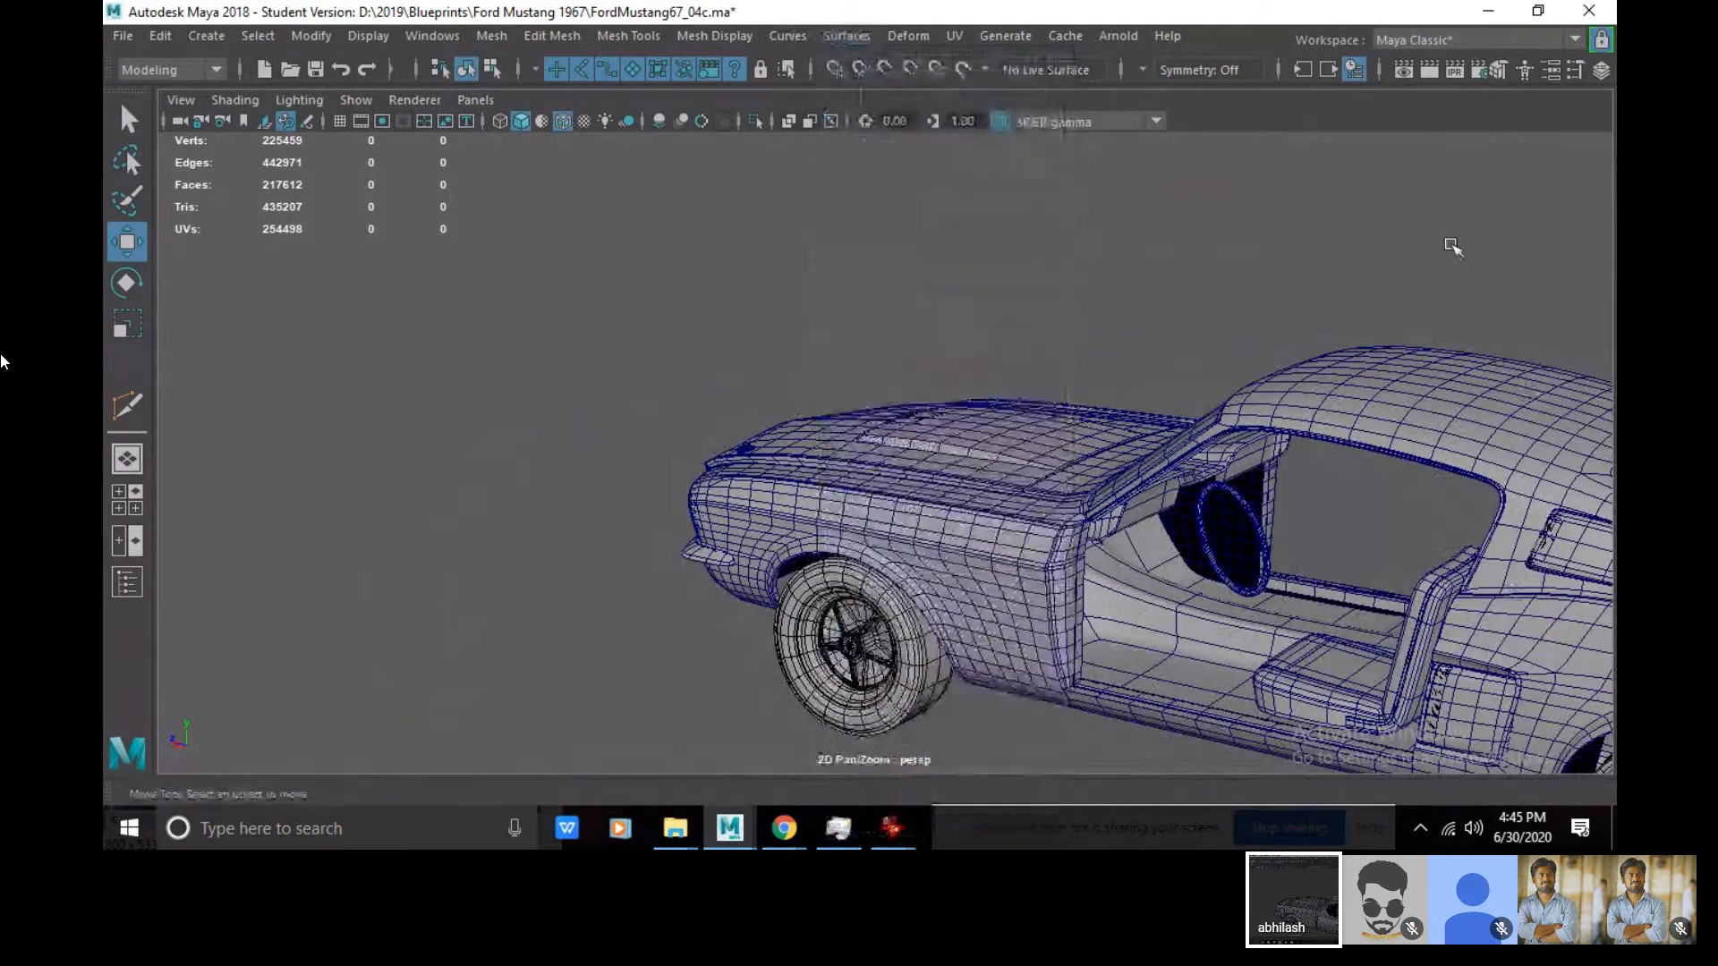
left_click(1549, 12)
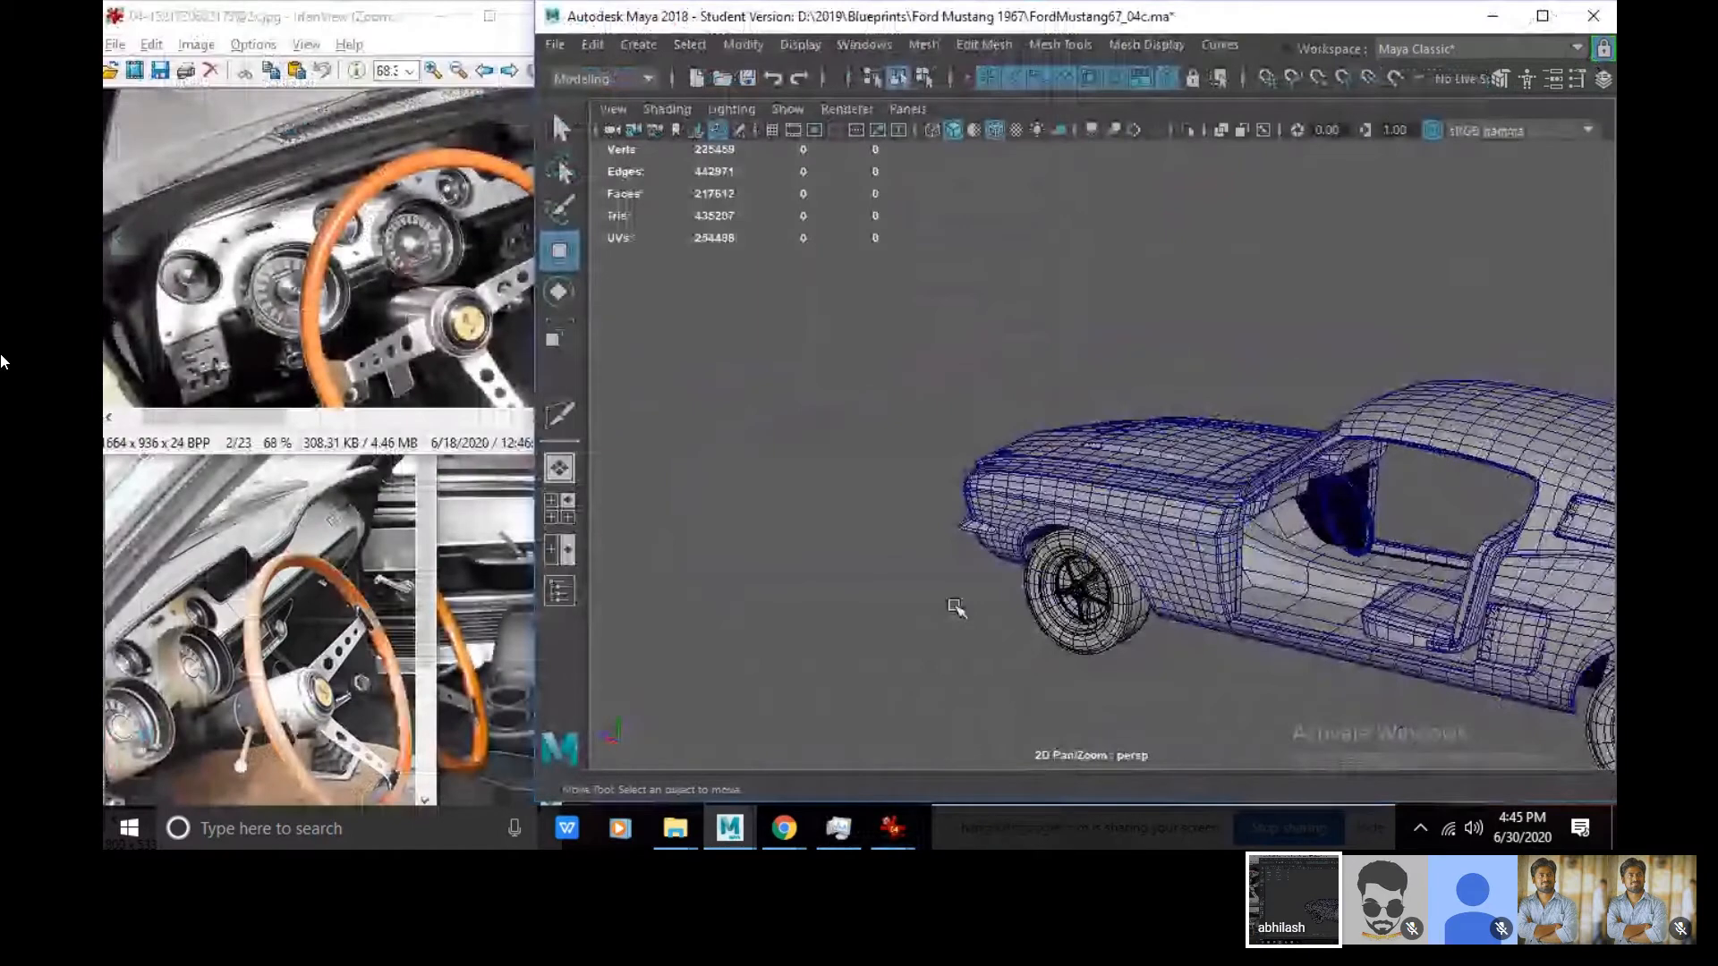
left_click_drag(956, 608, 1102, 526, "alt")
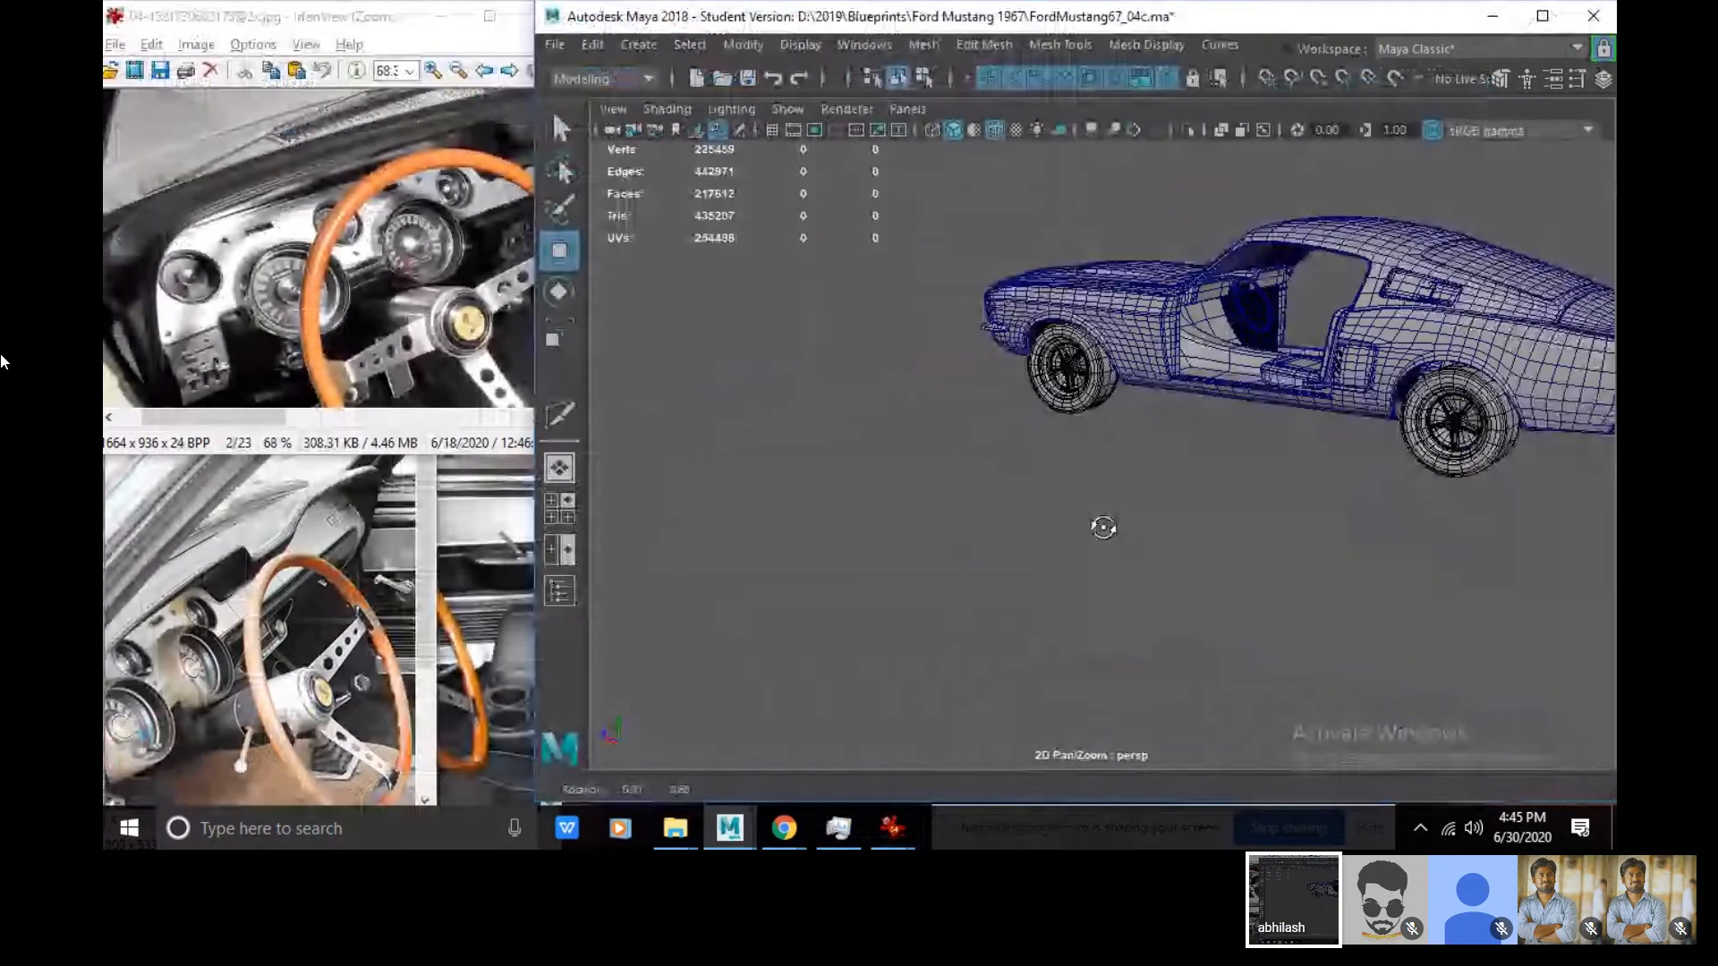
scroll(1183, 448, "up", 6)
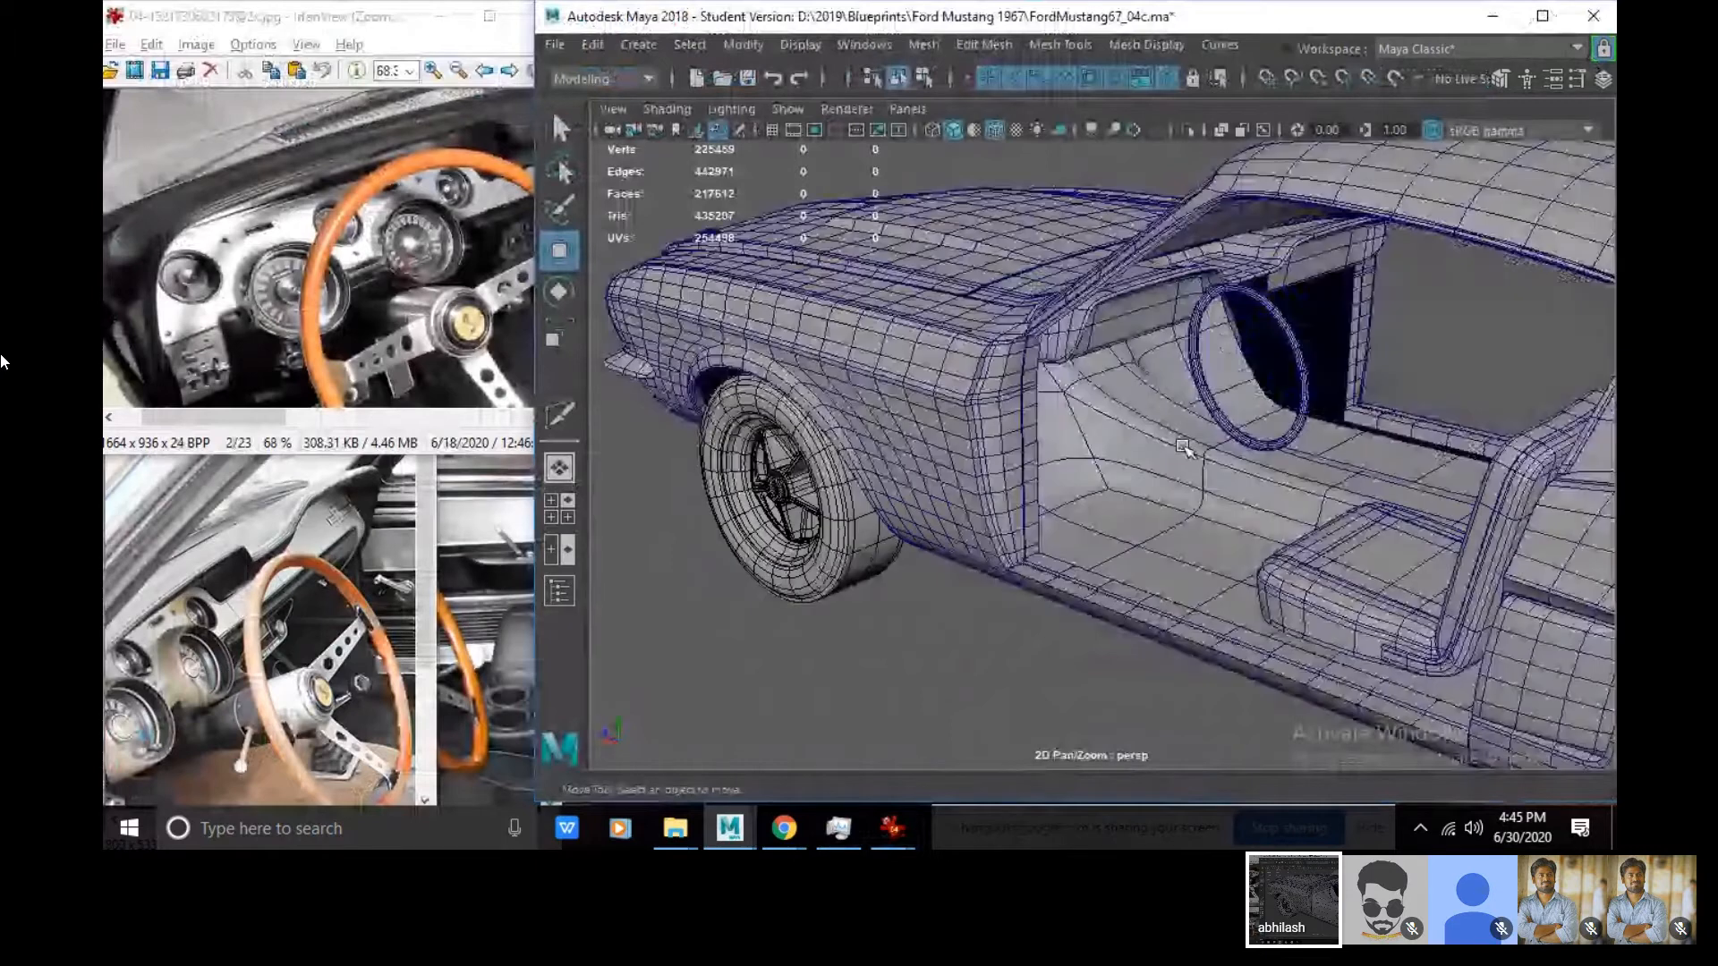
scroll(1183, 447, "down", 6)
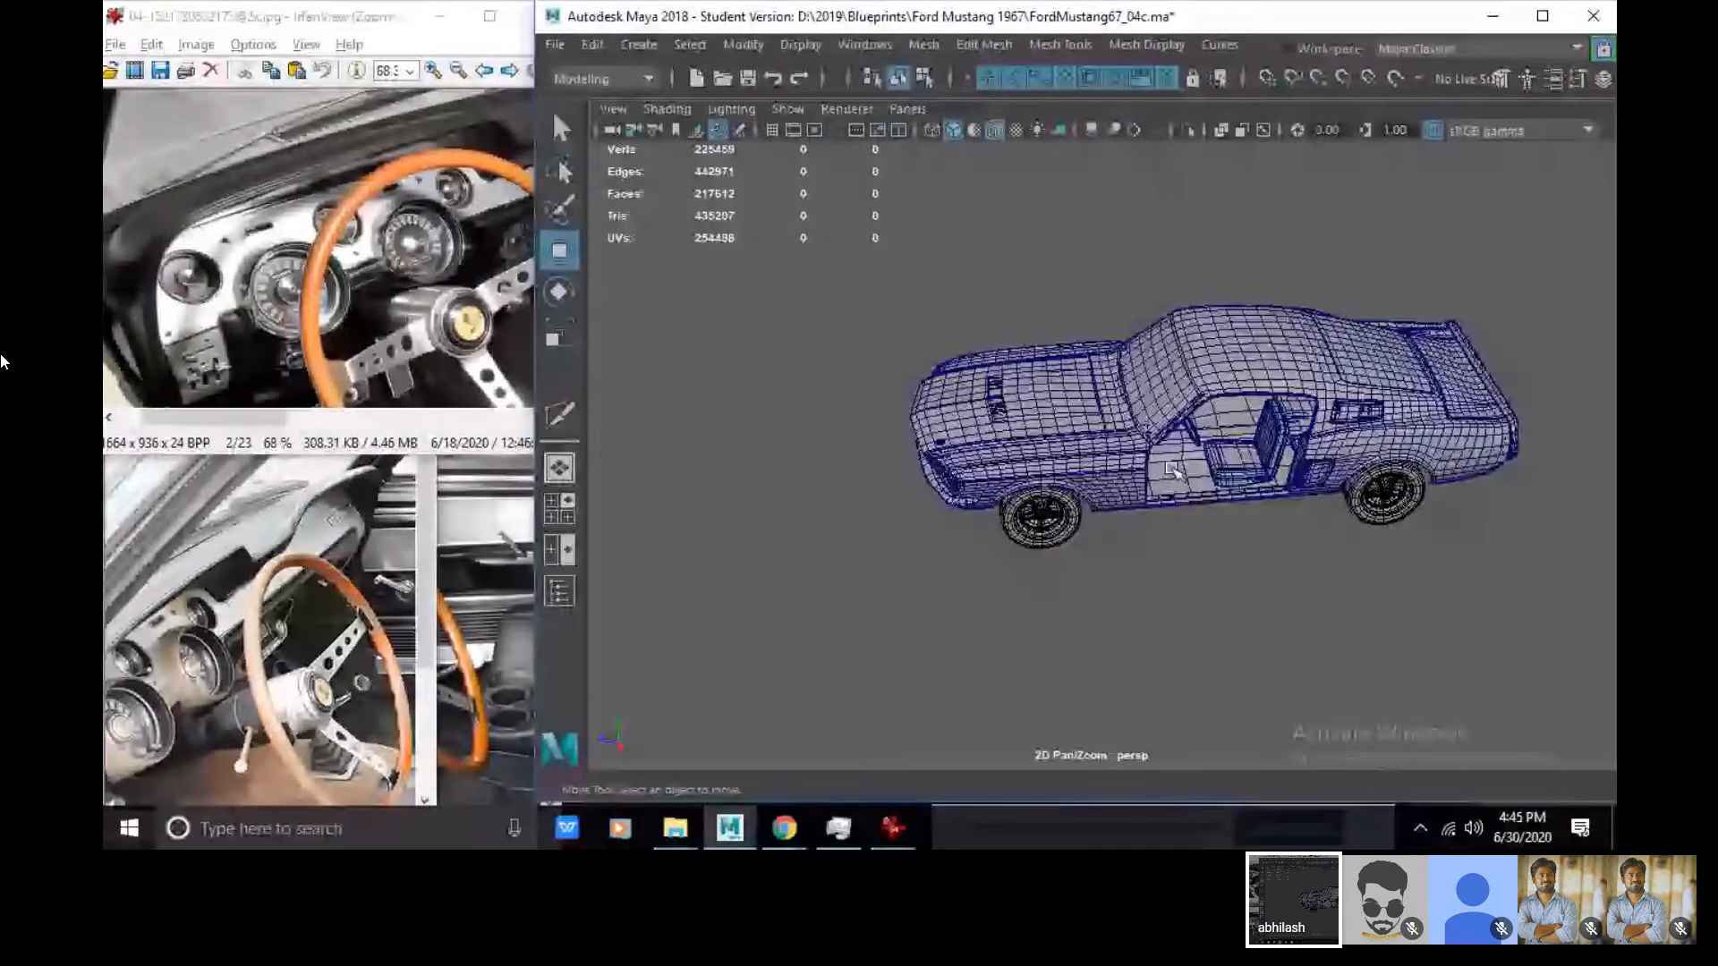
- Start a new empty scene without saving the car model's changes, and maximize the Maya window
left_click(554, 58)
left_click(626, 111)
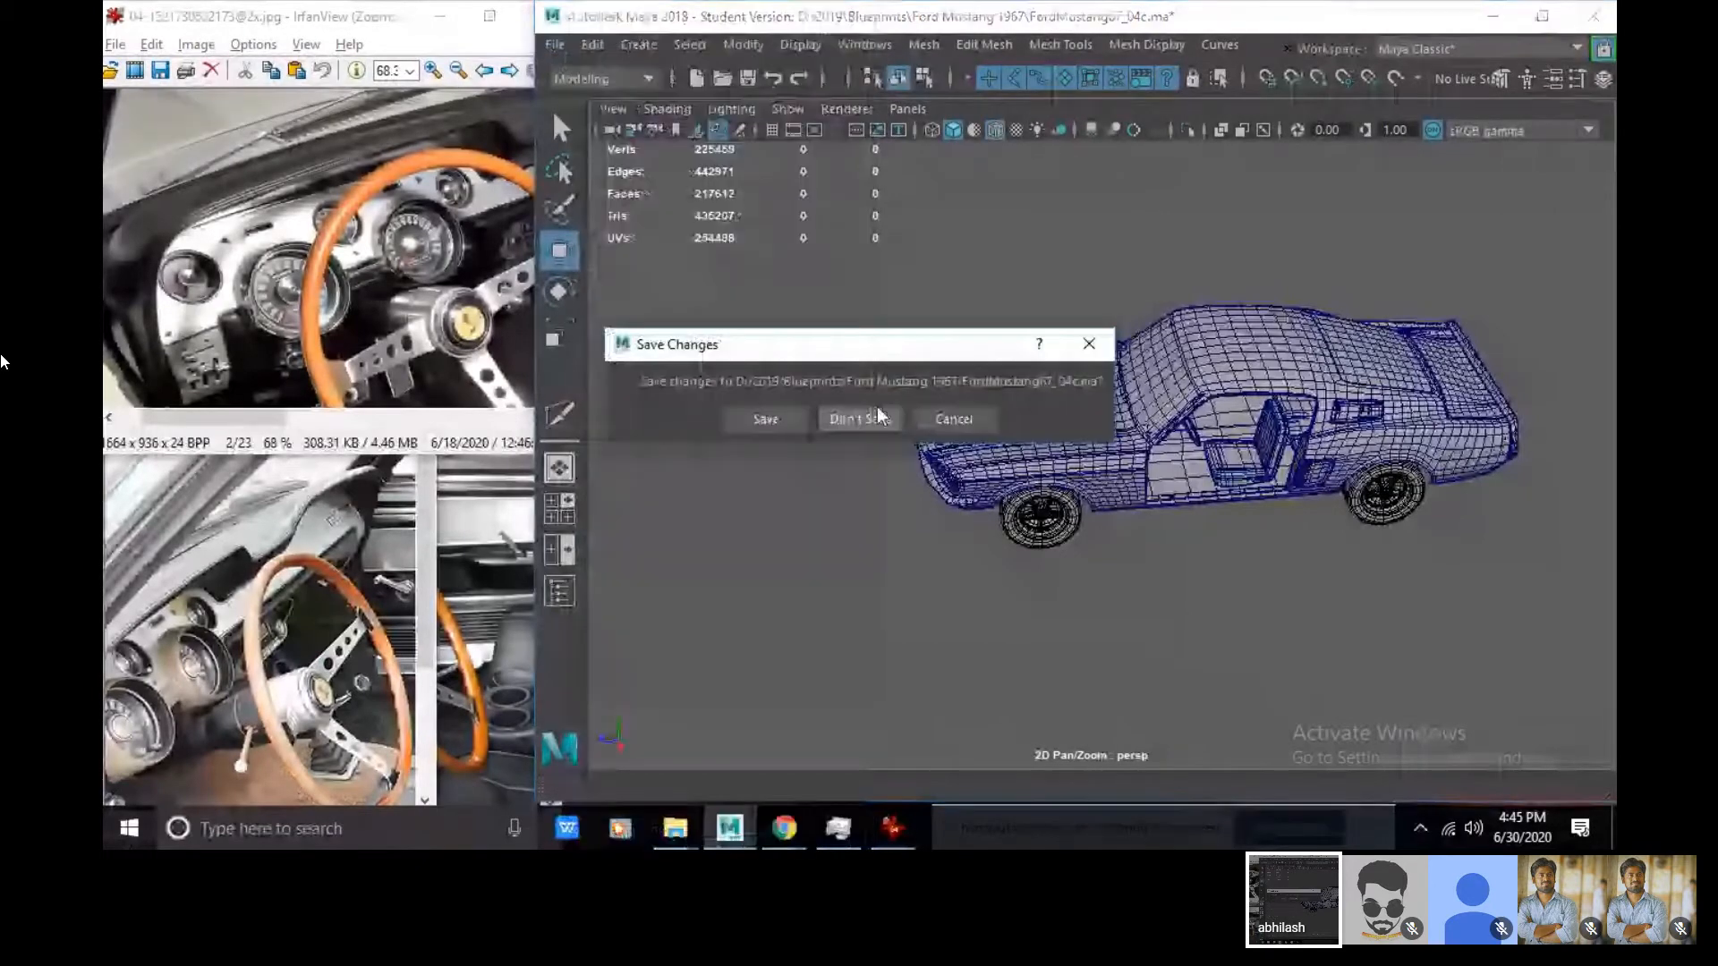
left_click(859, 418)
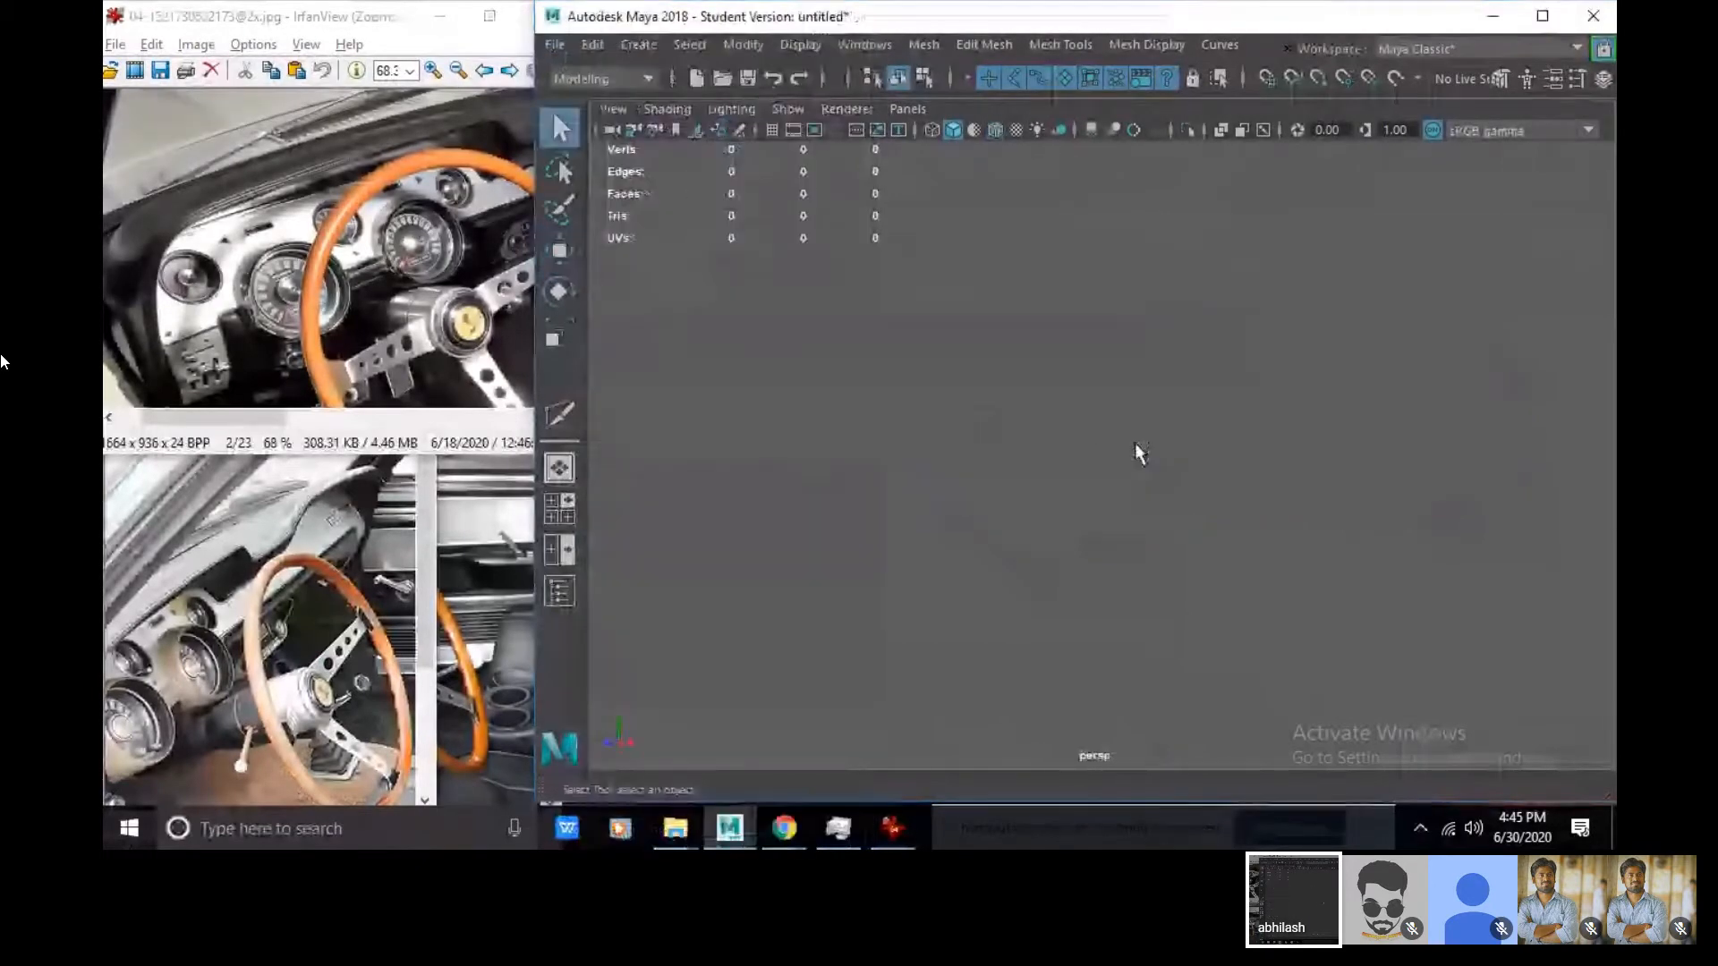
left_click(1534, 19)
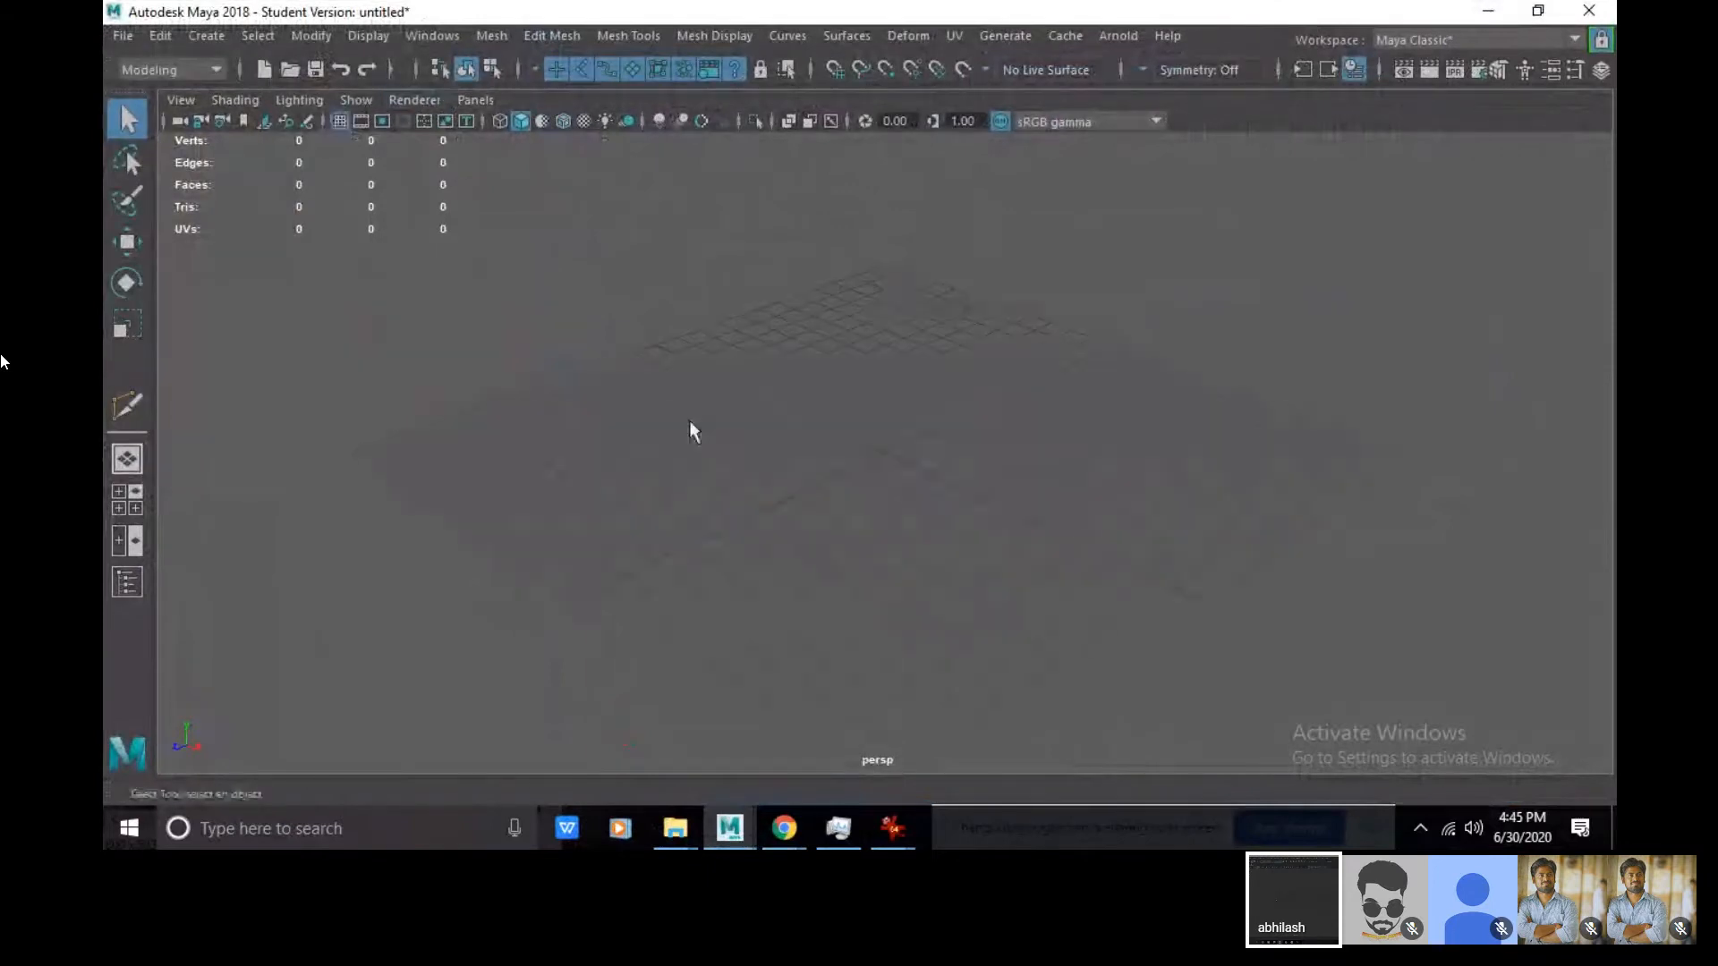
- Draw a four-point EP curve bowing across the front side of the grid
left_click(211, 36)
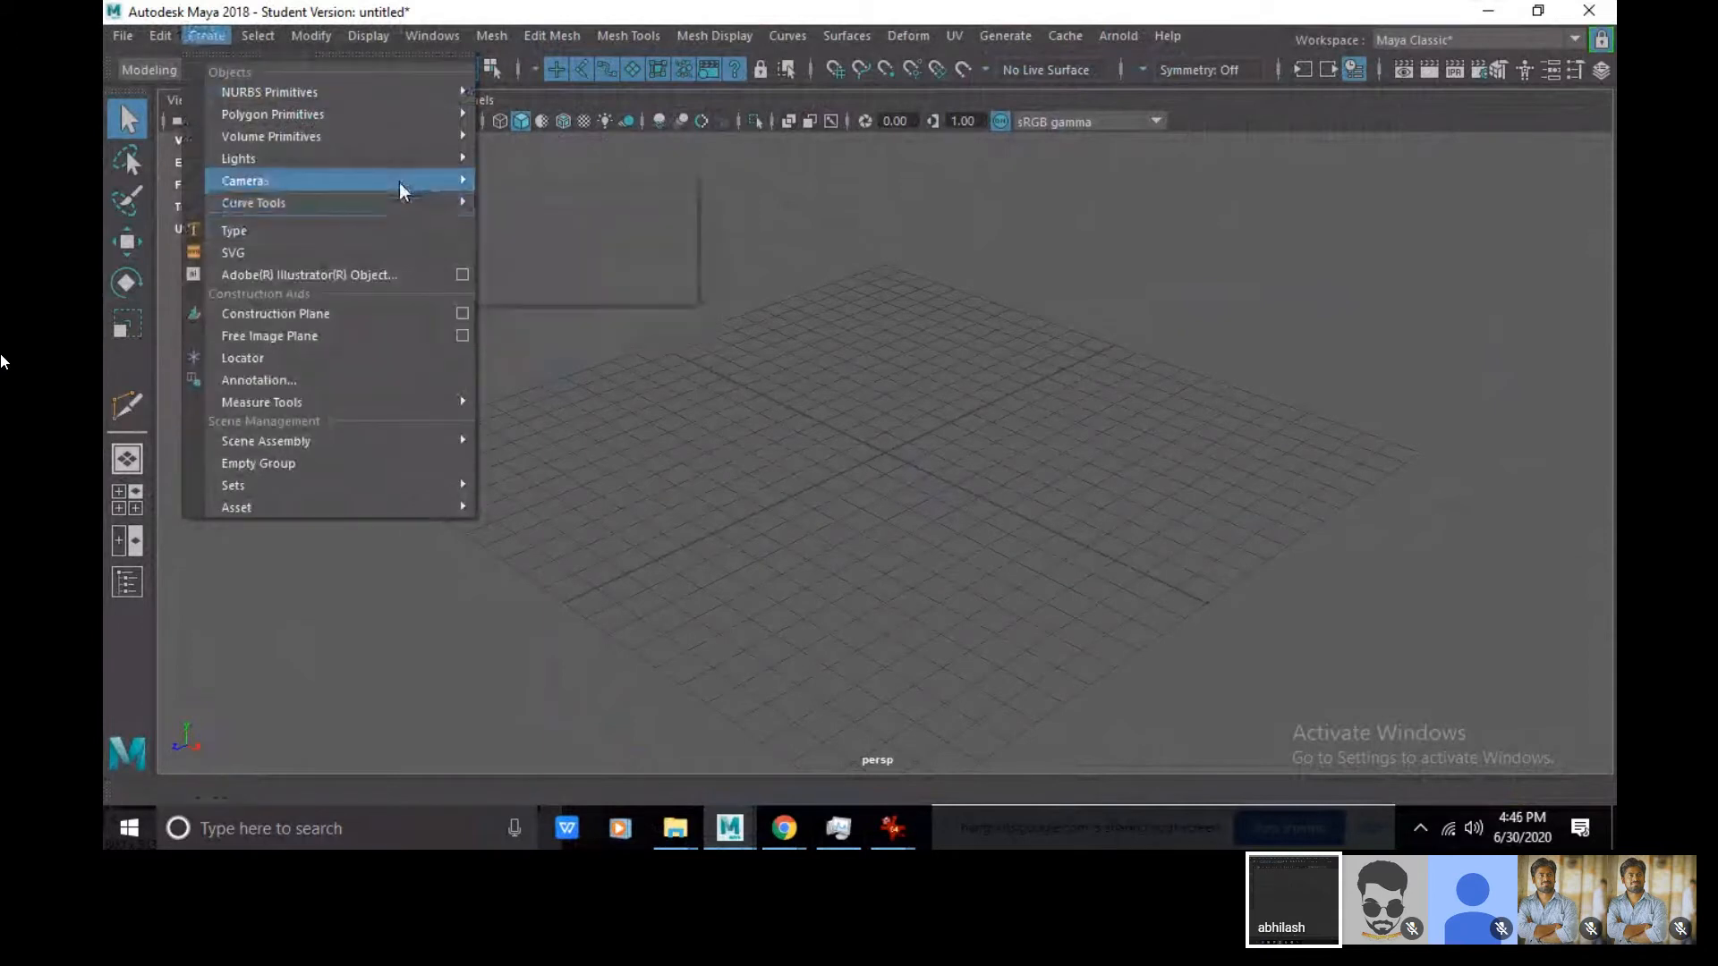
mouse_move(416, 207)
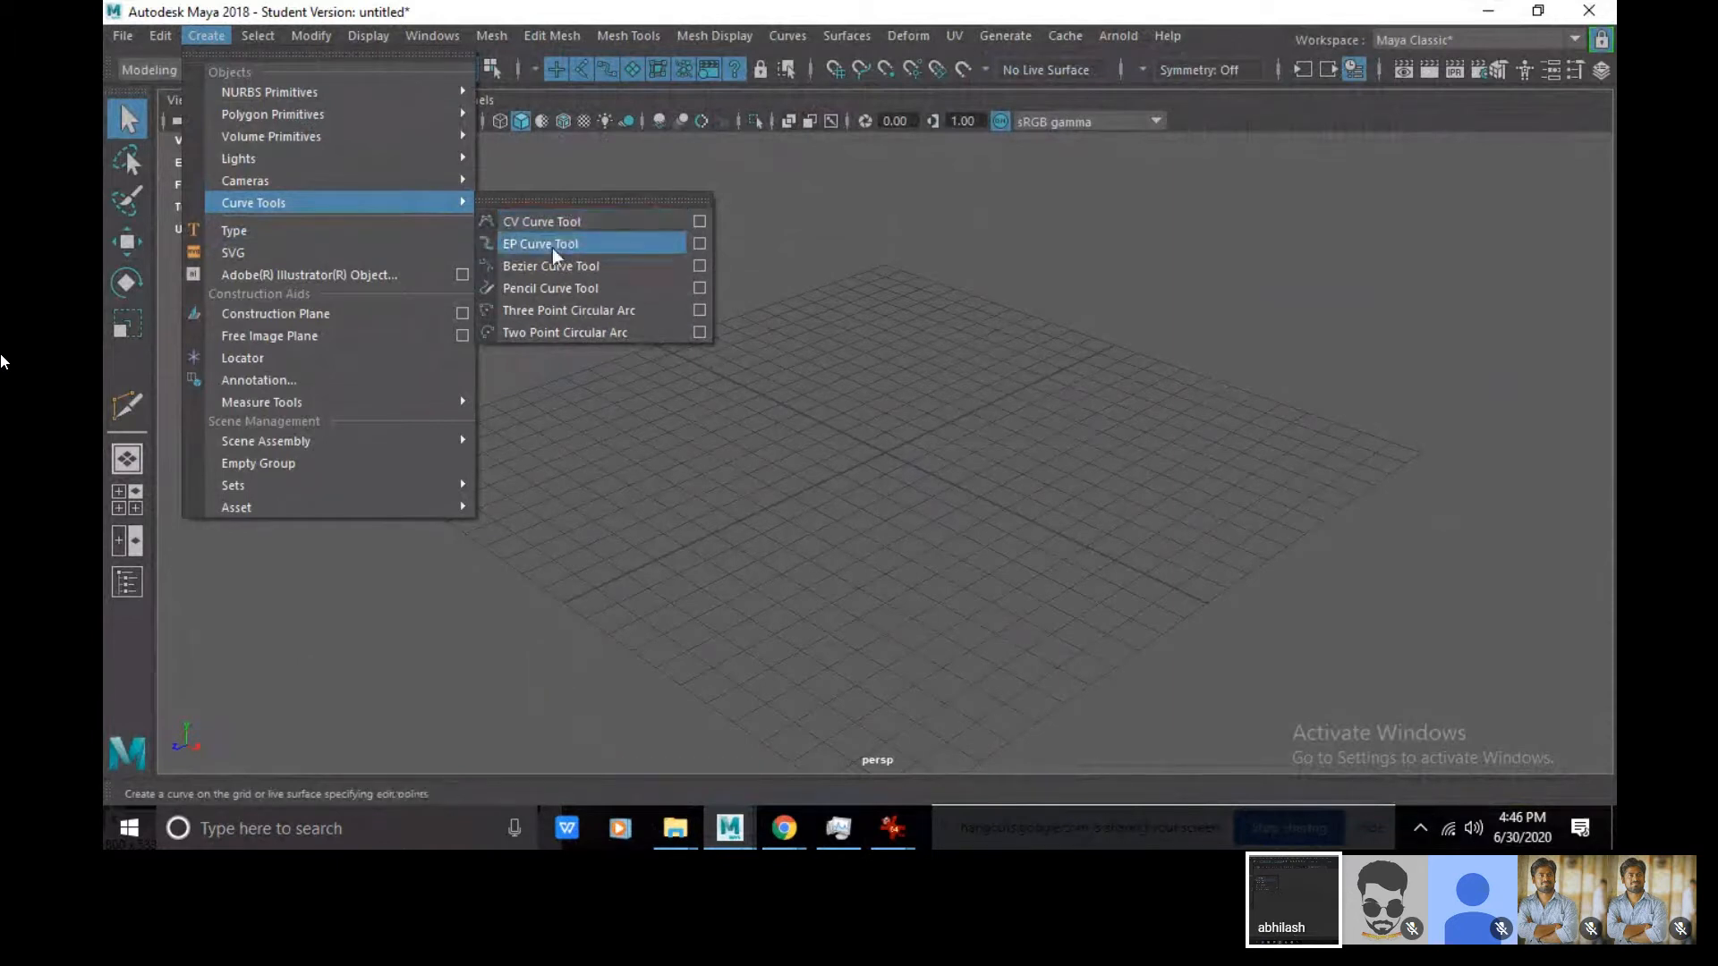
left_click(542, 243)
left_click(531, 452)
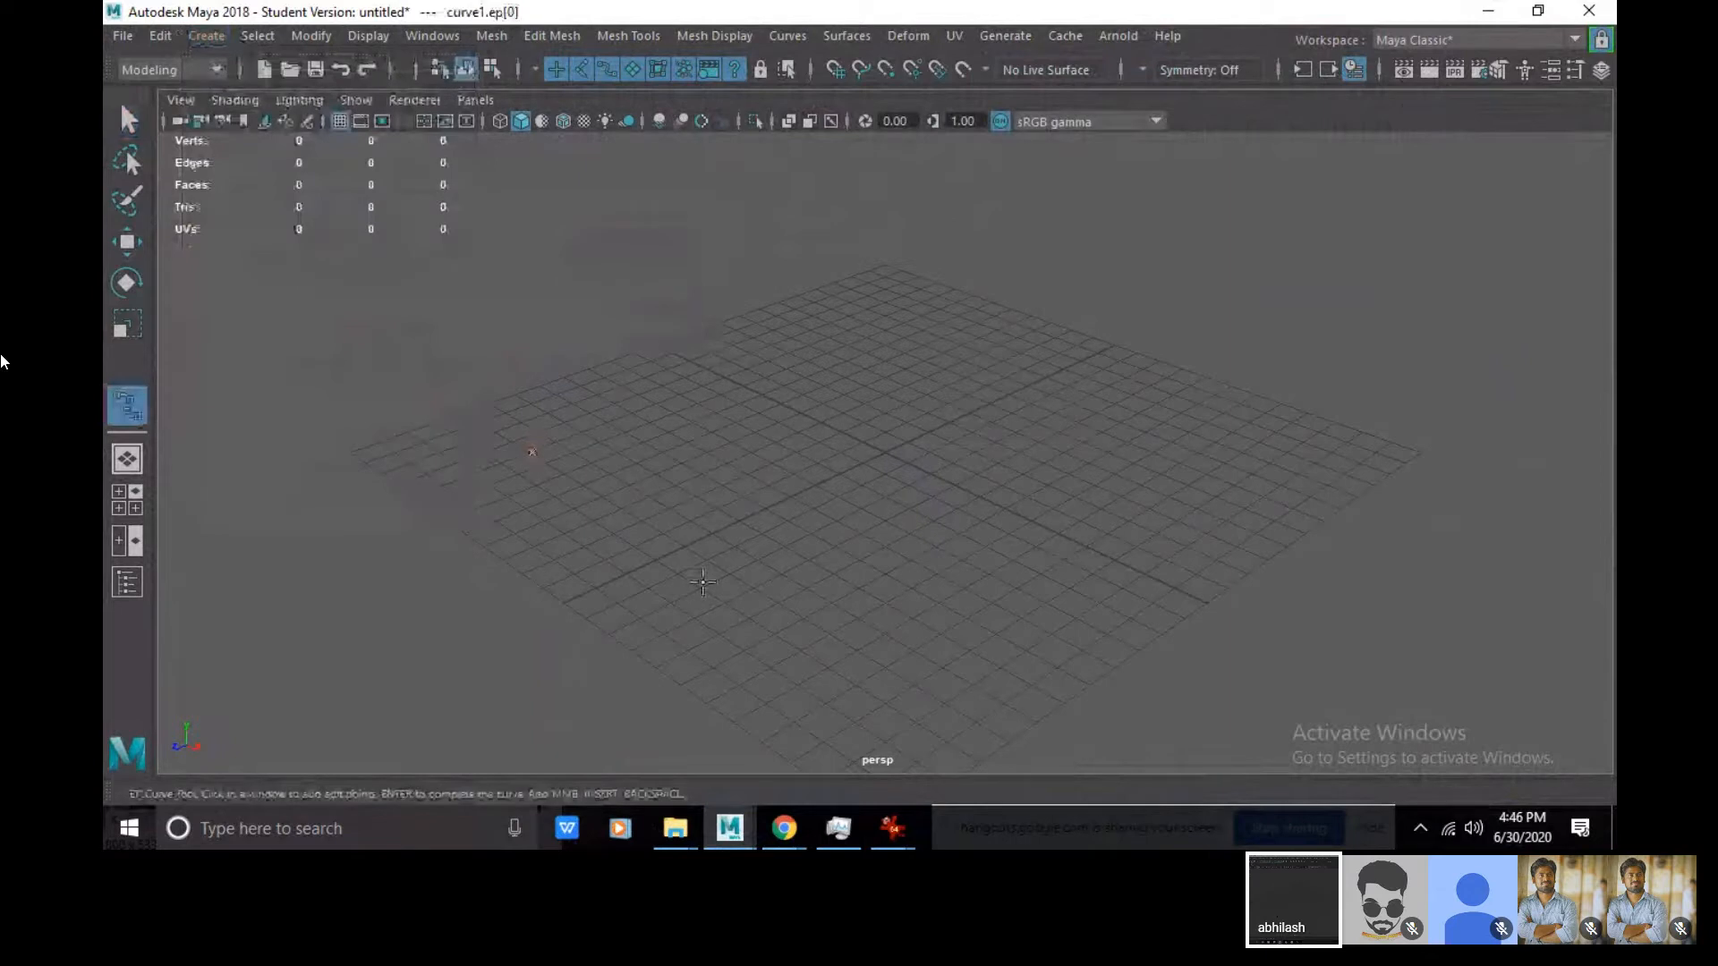
left_click(703, 583)
left_click(935, 647)
left_click(1124, 674)
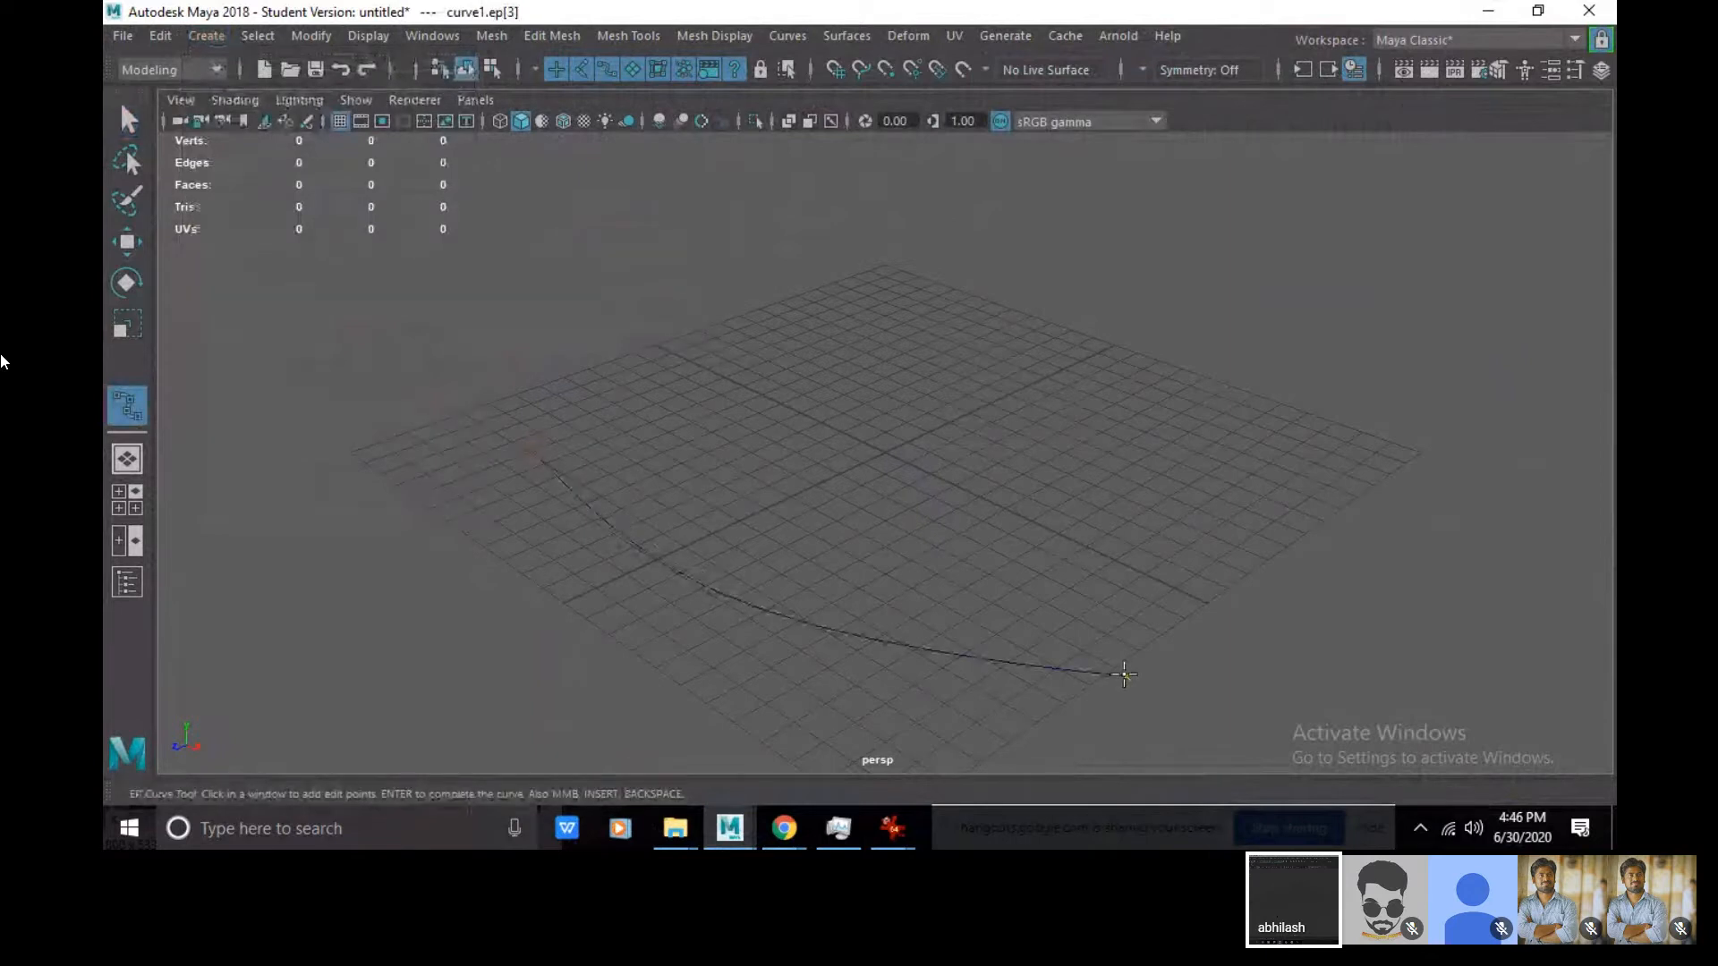
key("Return")
- Draw a second four-point, S-shaped EP curve across the back side of the grid, and hide the grid
left_click(130, 394)
left_click(720, 318)
left_click(1018, 414)
left_click(1247, 408)
left_click(1378, 517)
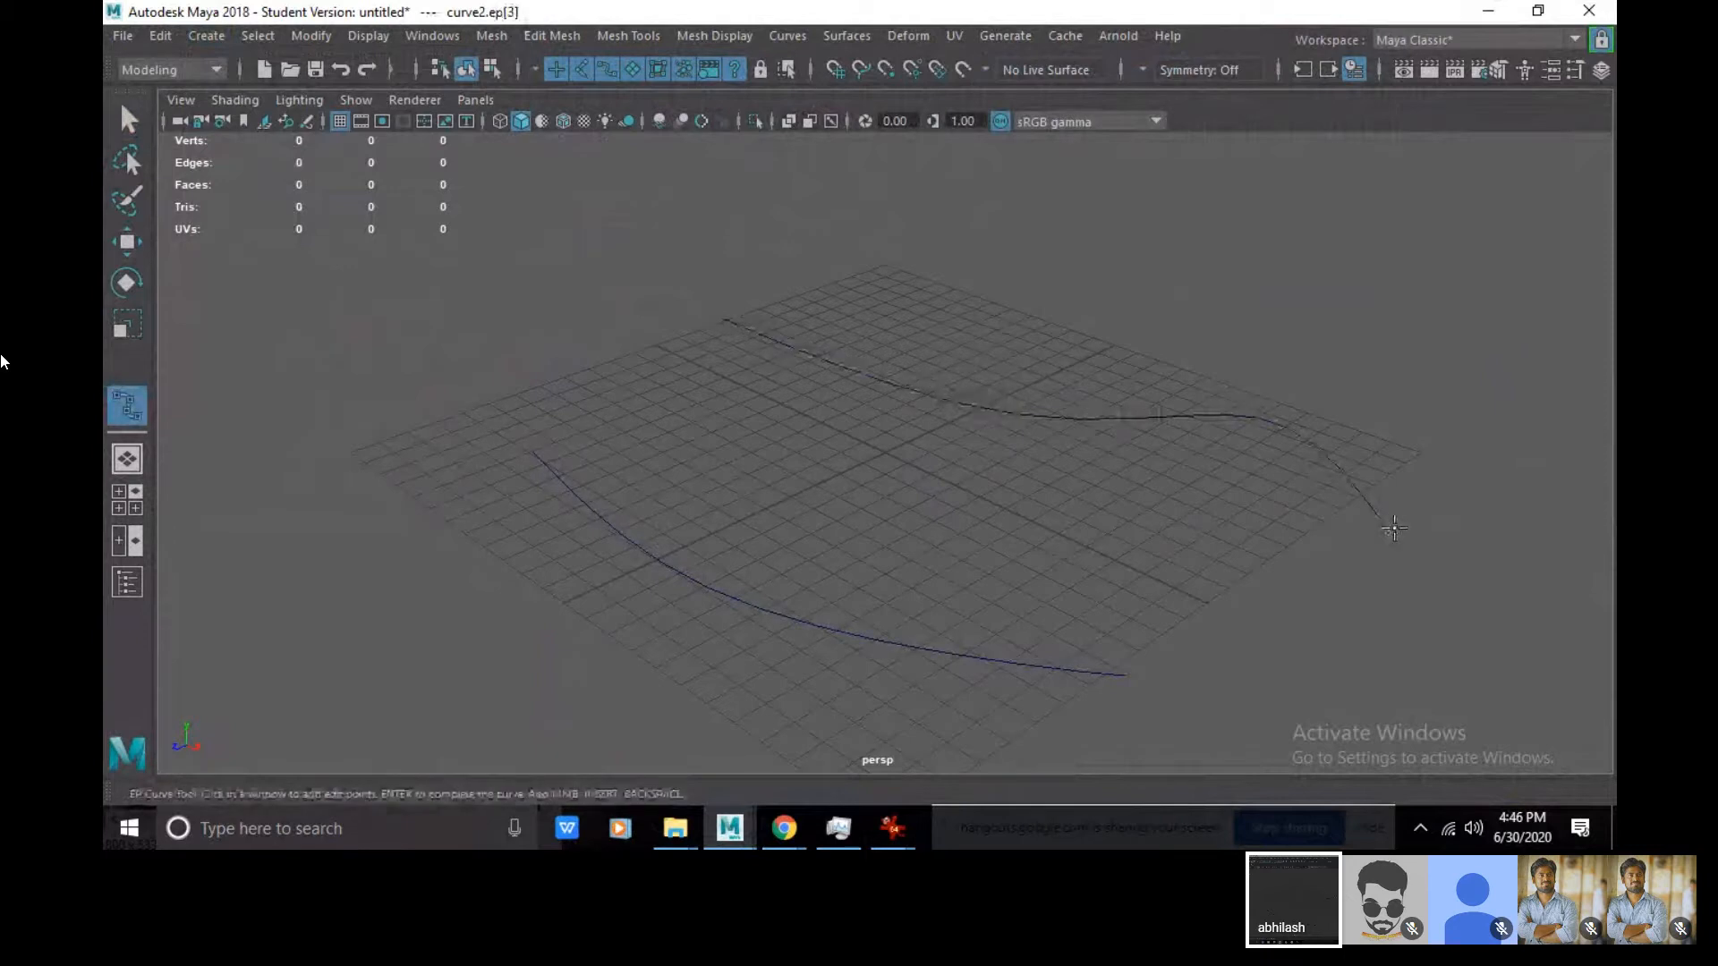
key("Return")
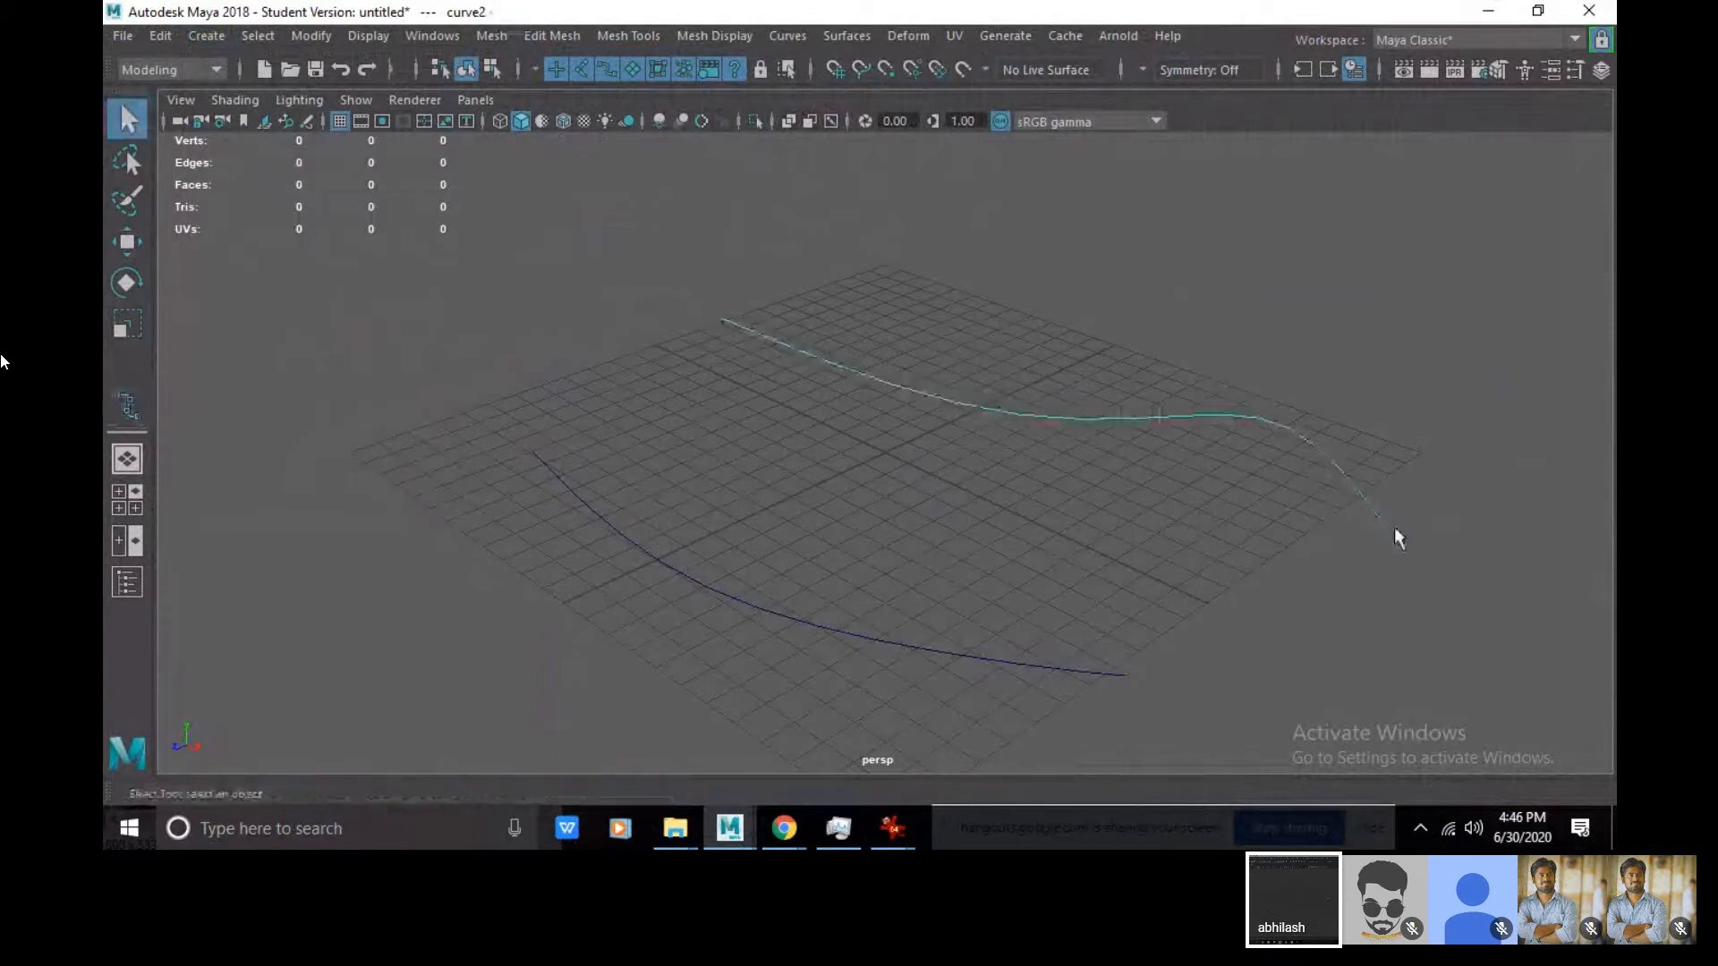
left_click(340, 121)
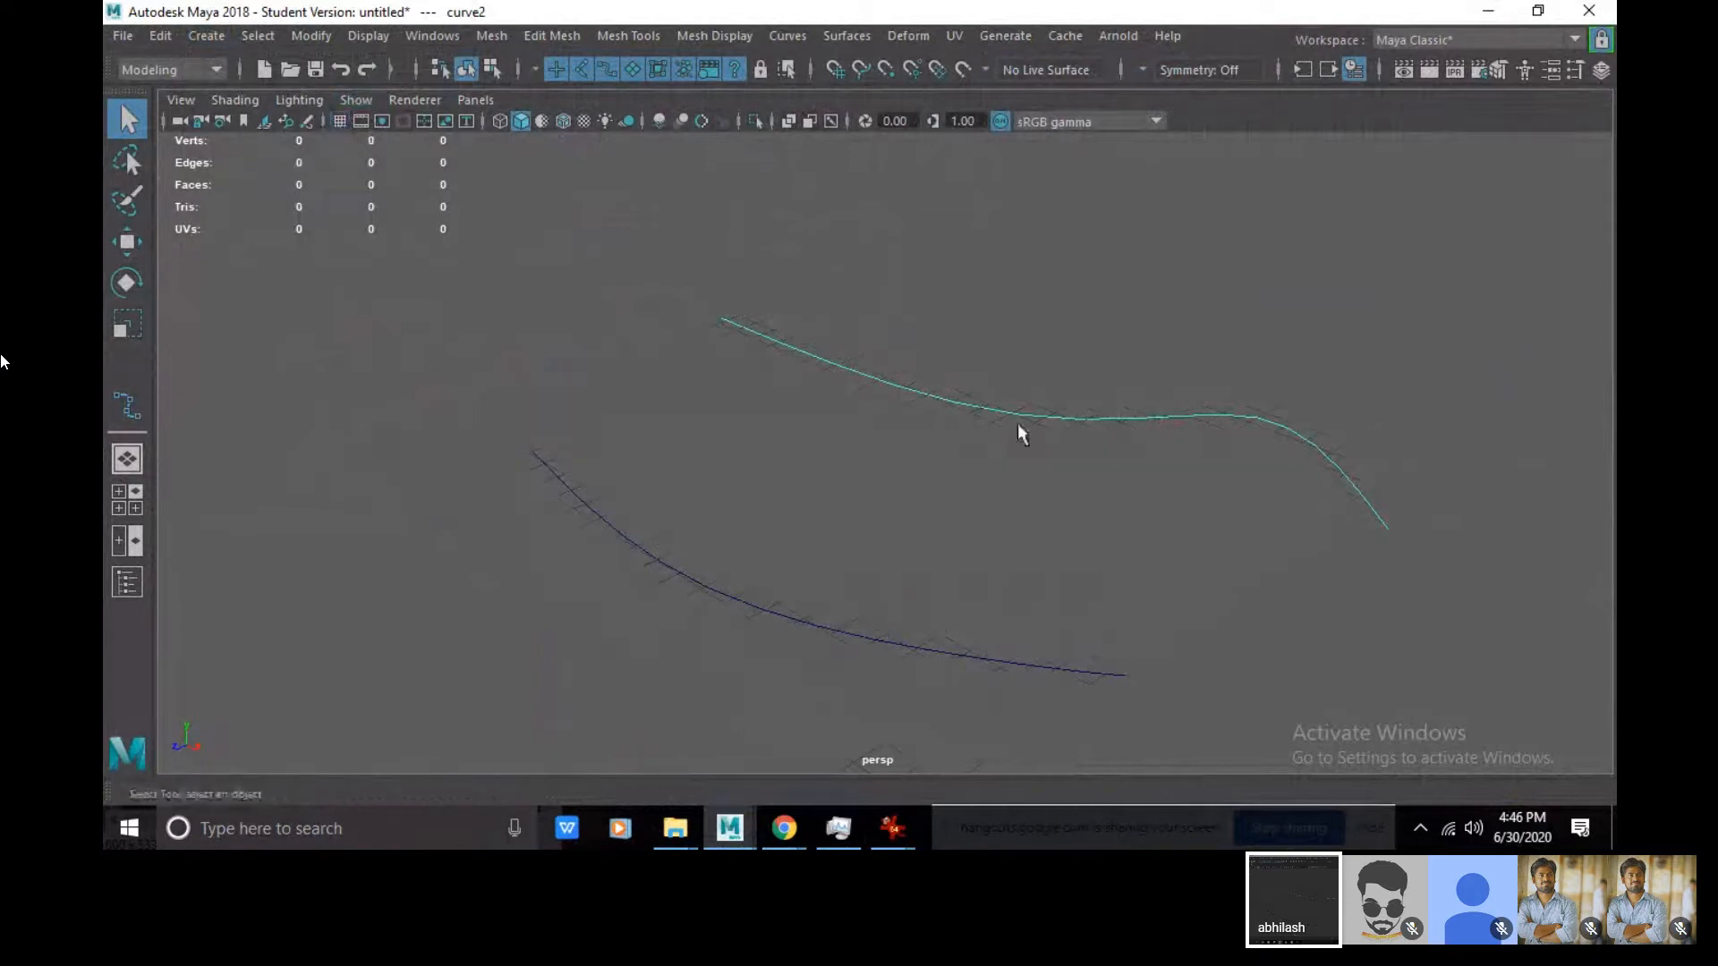
- Loft a polygon surface between the two curves, and delete the resulting surface
left_click_drag(984, 312, 1026, 779)
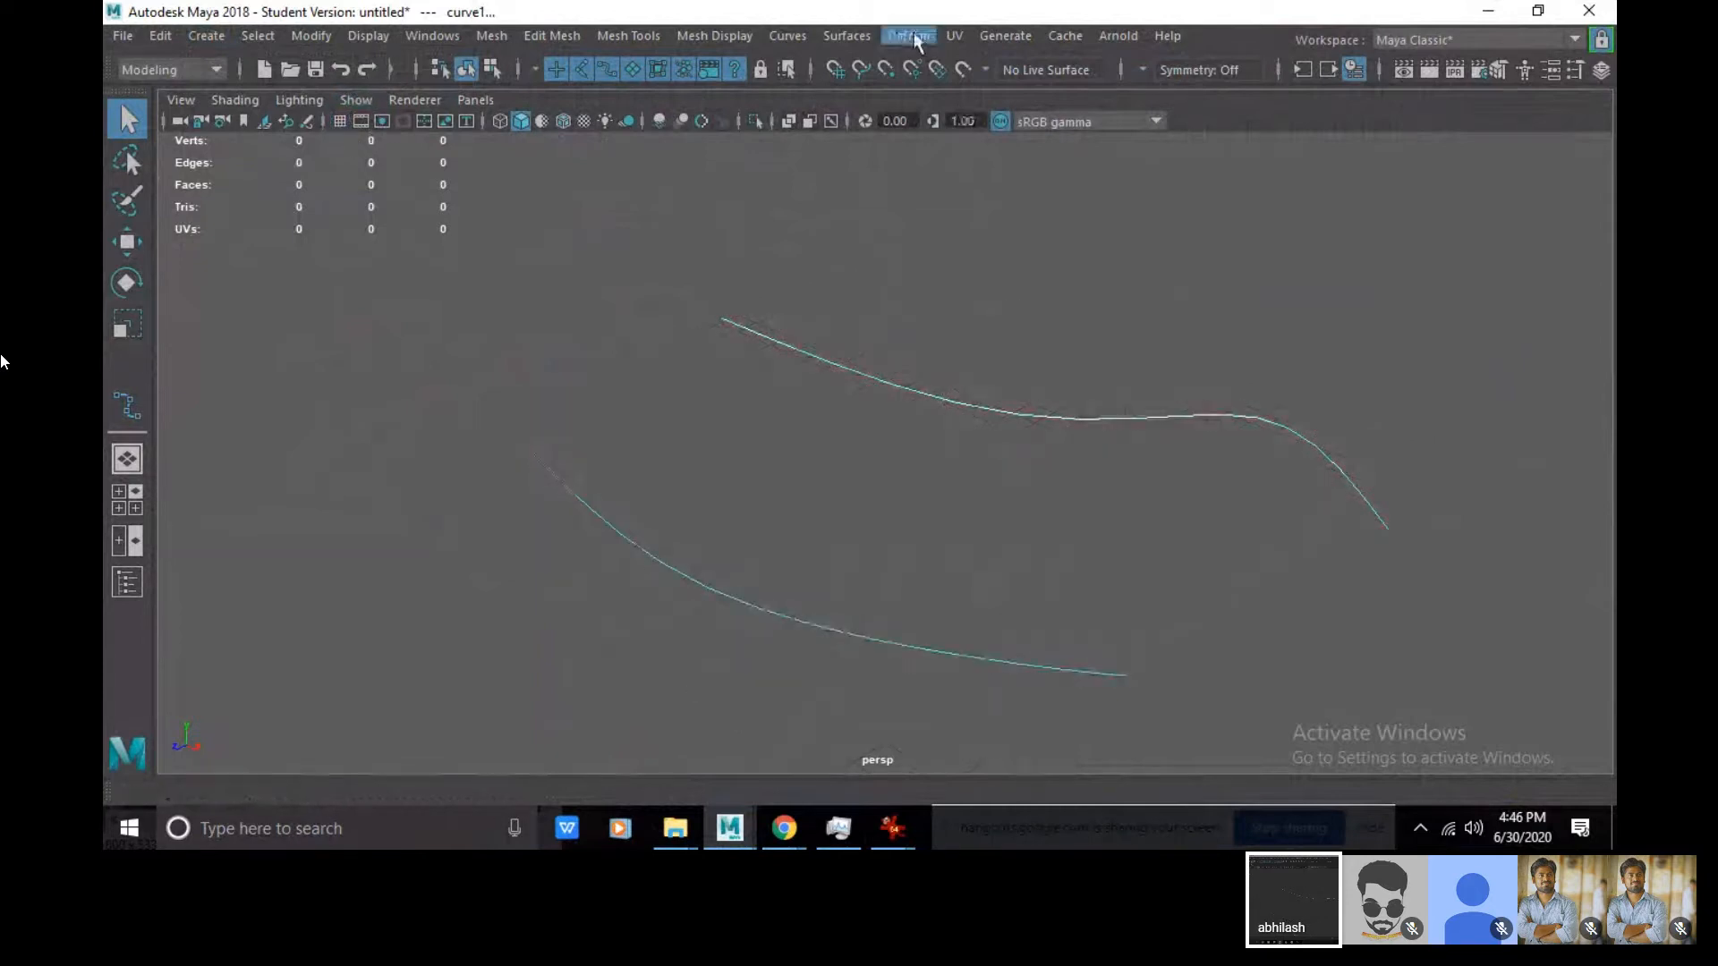
left_click(791, 36)
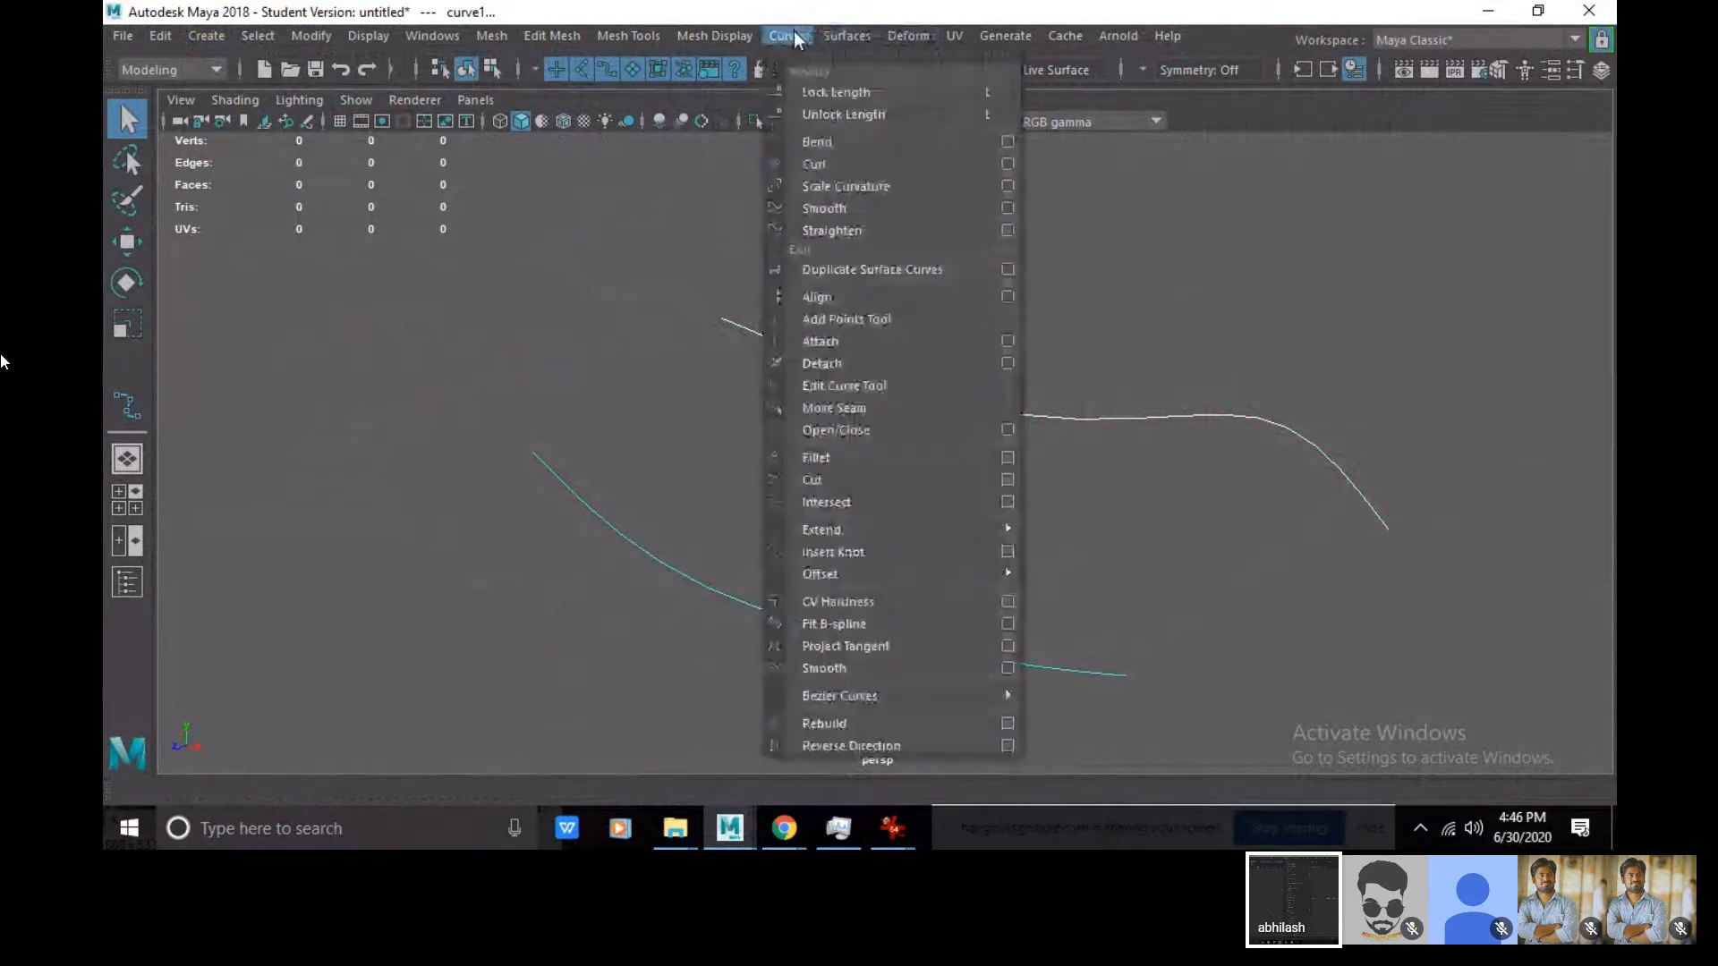
mouse_move(845, 36)
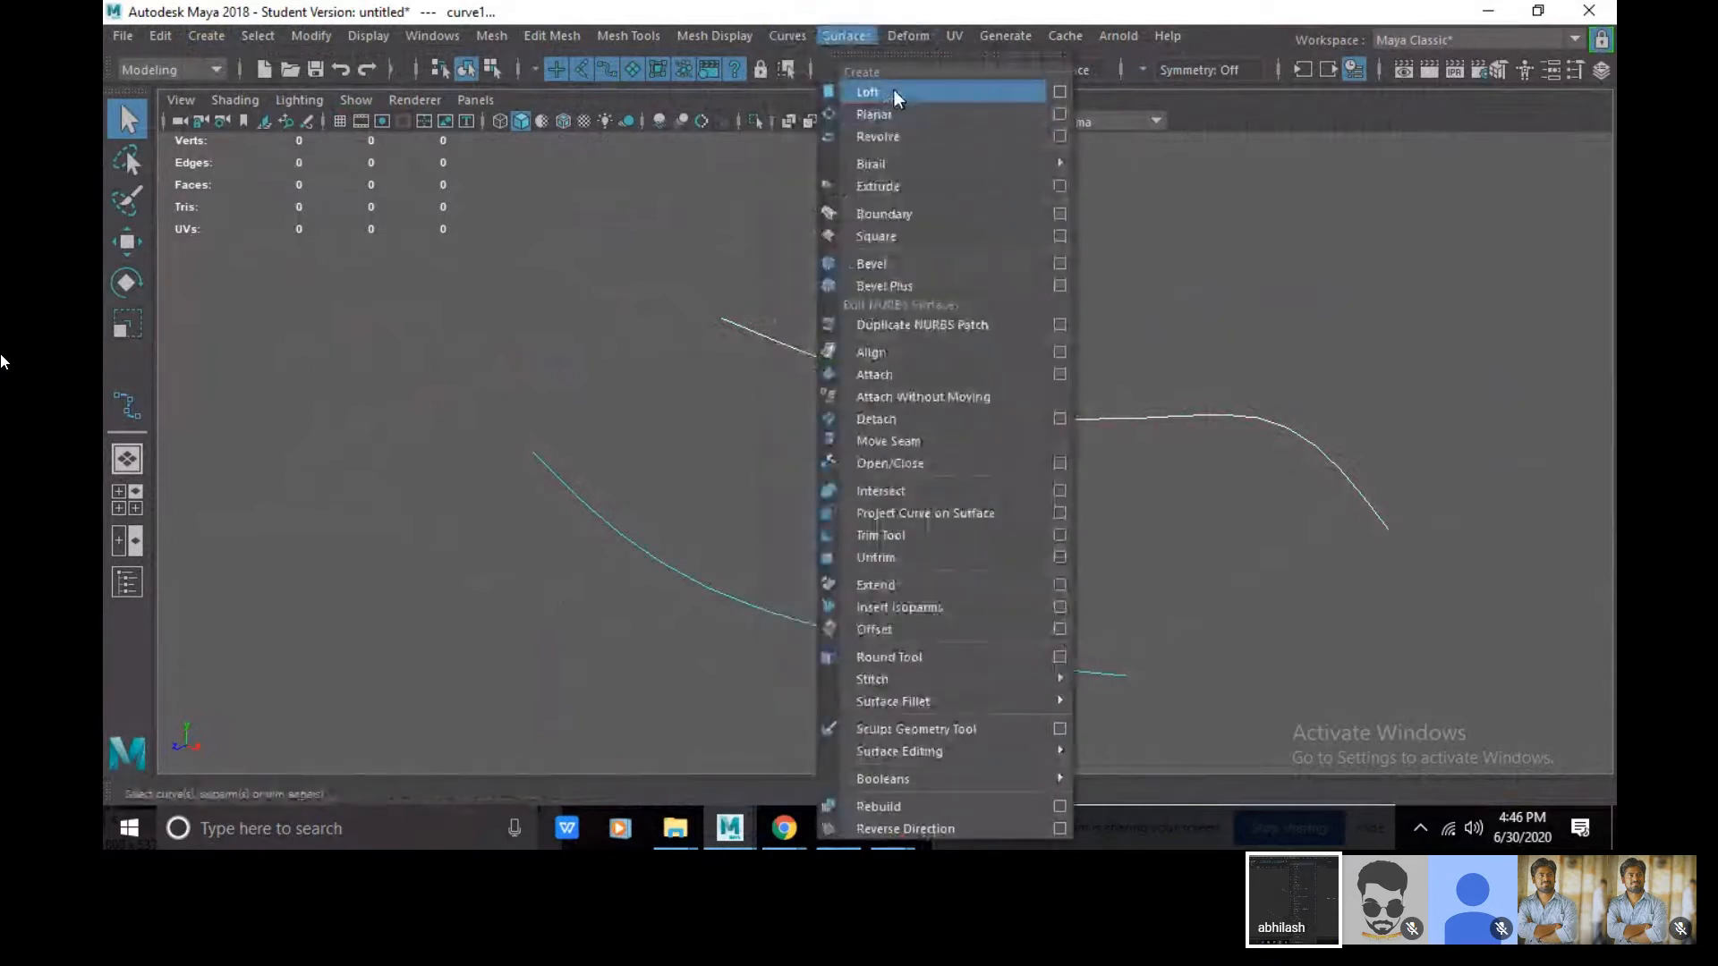
left_click(894, 91)
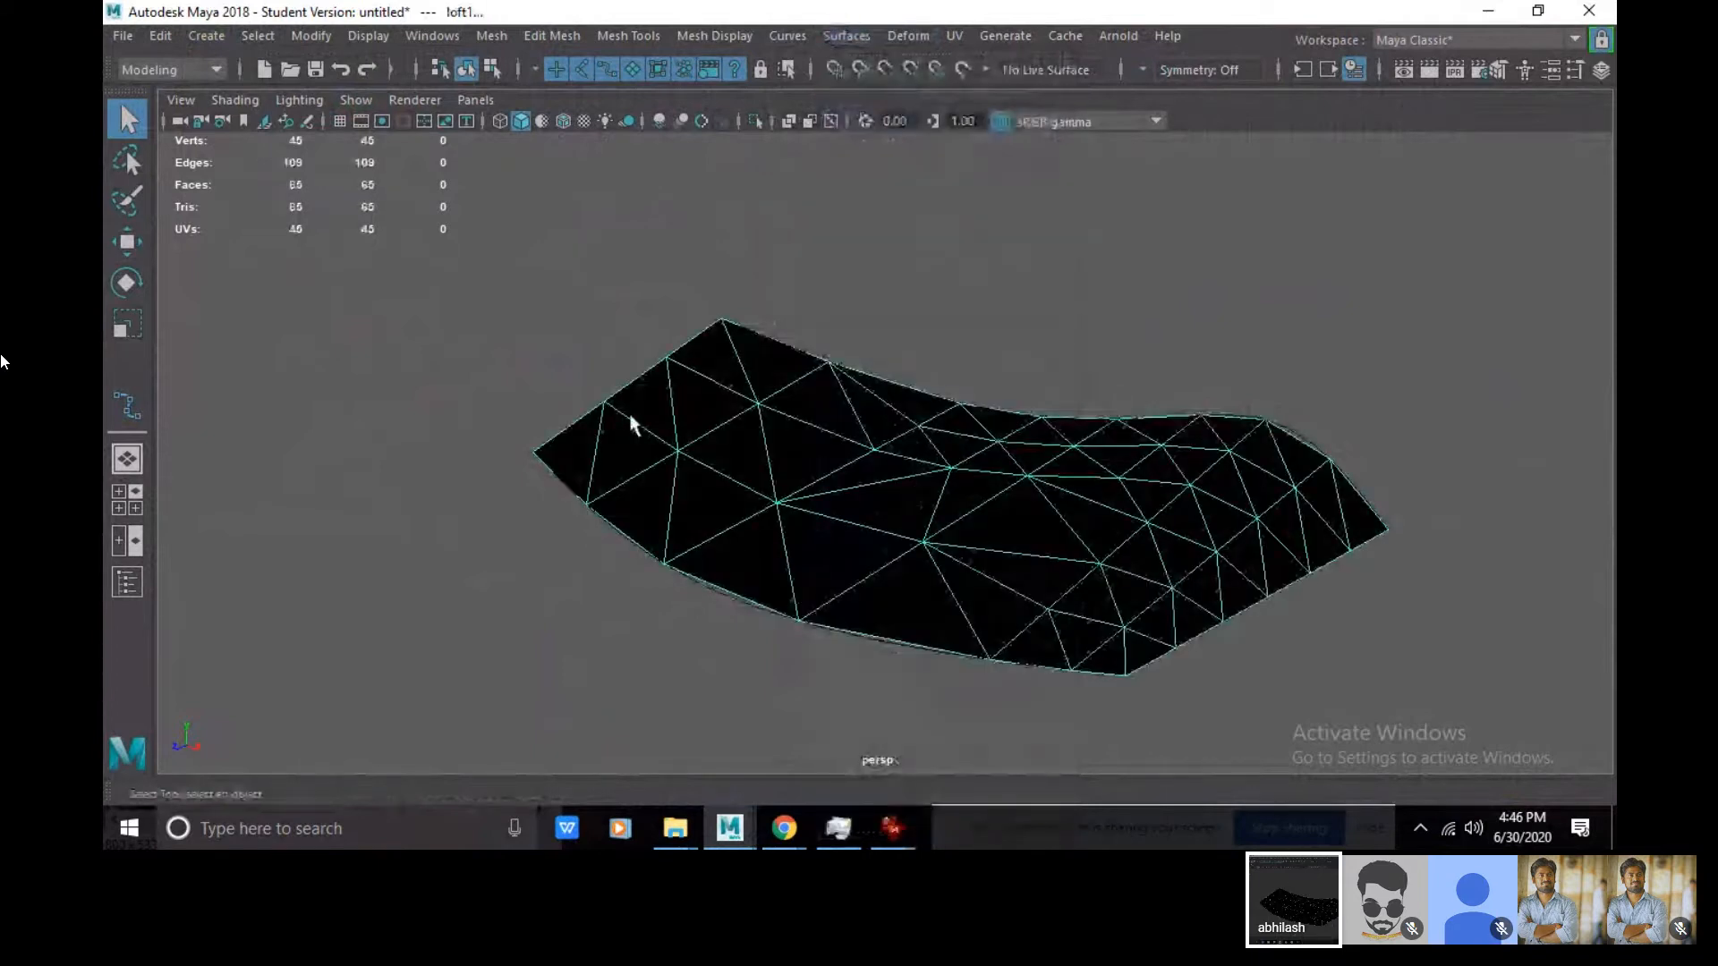
key("Delete")
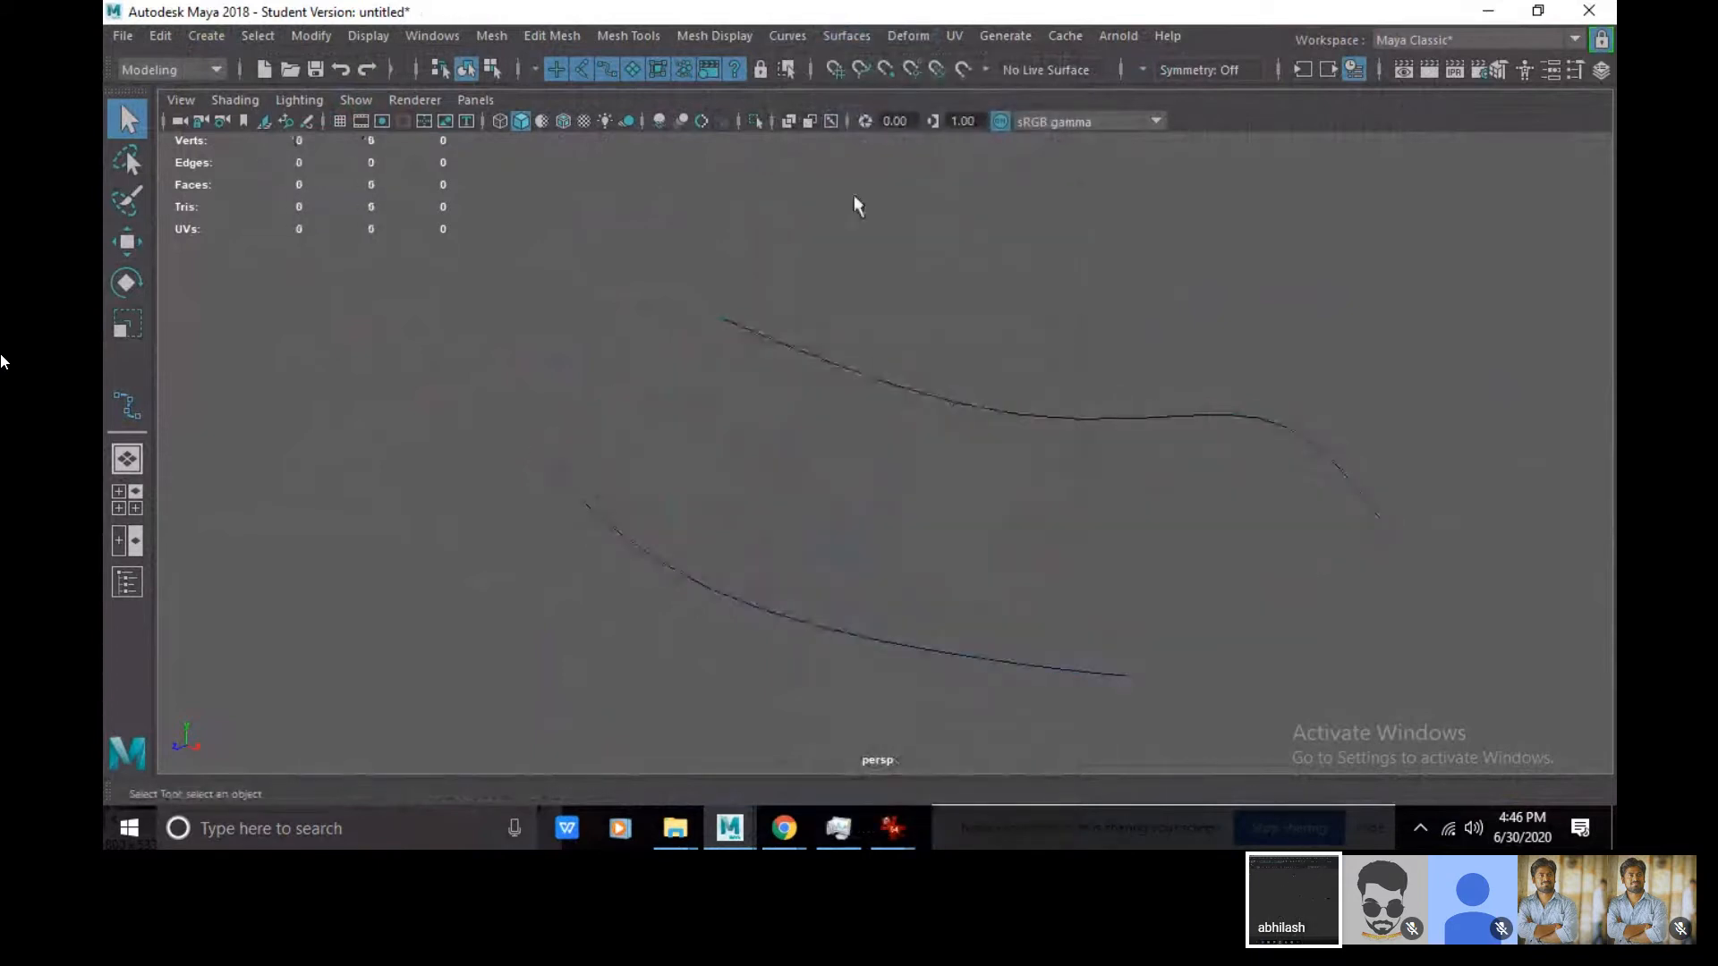
- Reset the Loft options to their default settings, with NURBS as the output geometry
left_click(791, 36)
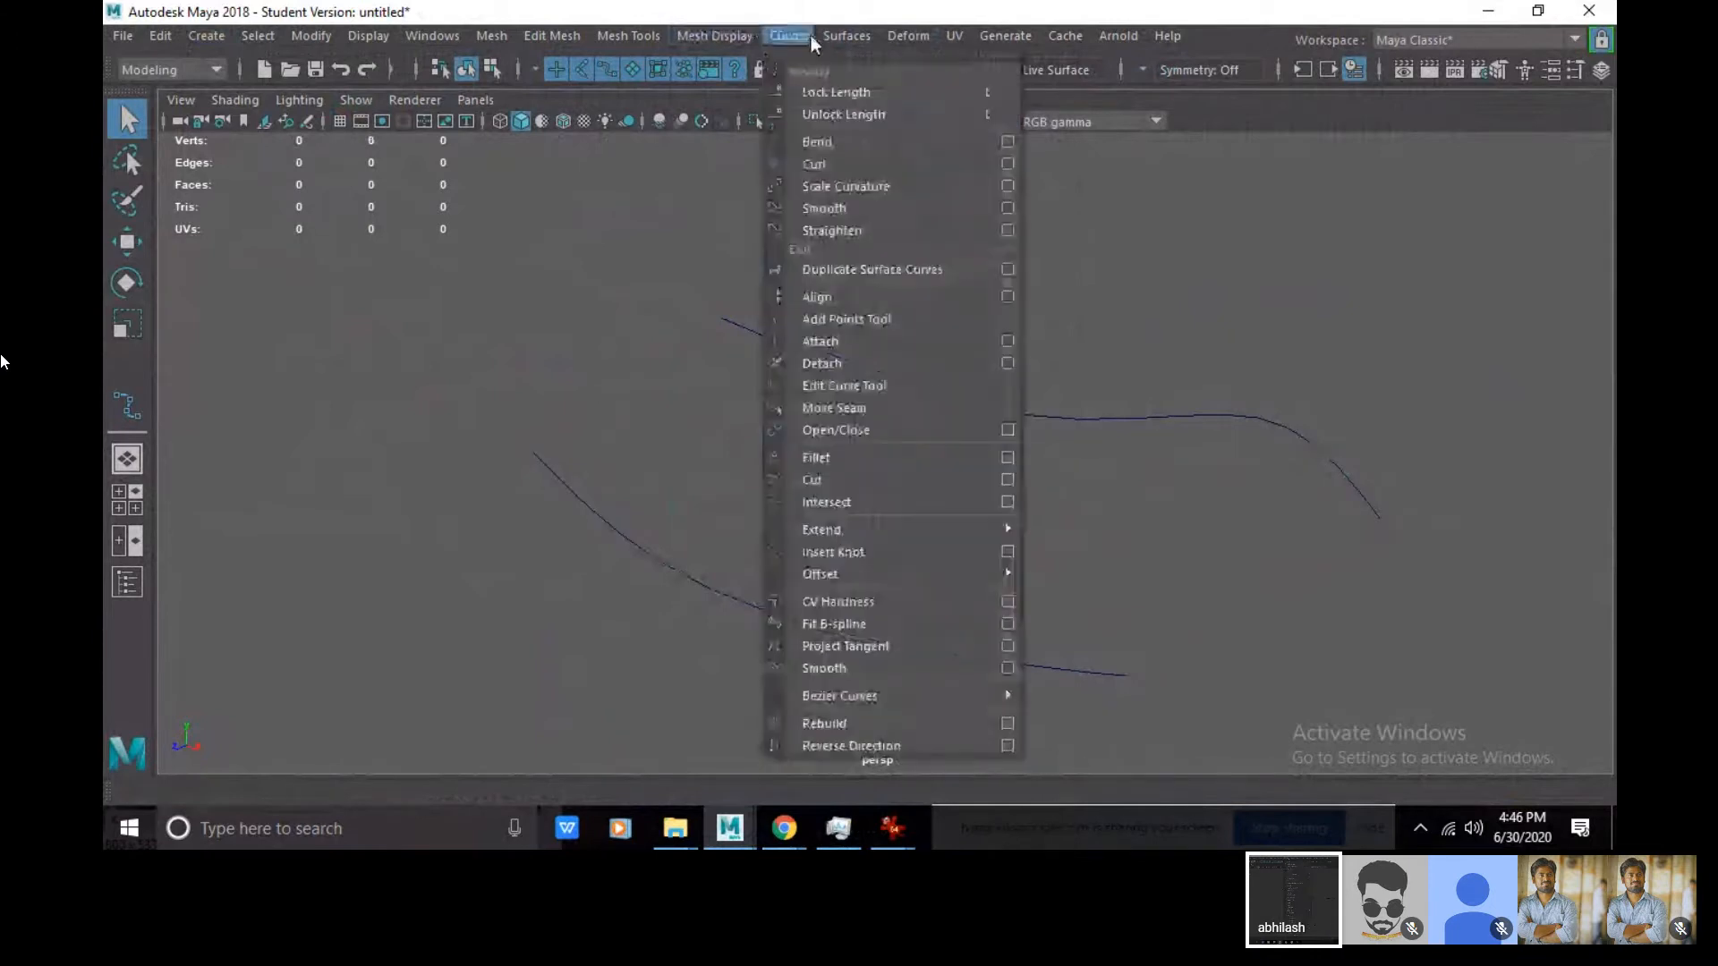
mouse_move(848, 38)
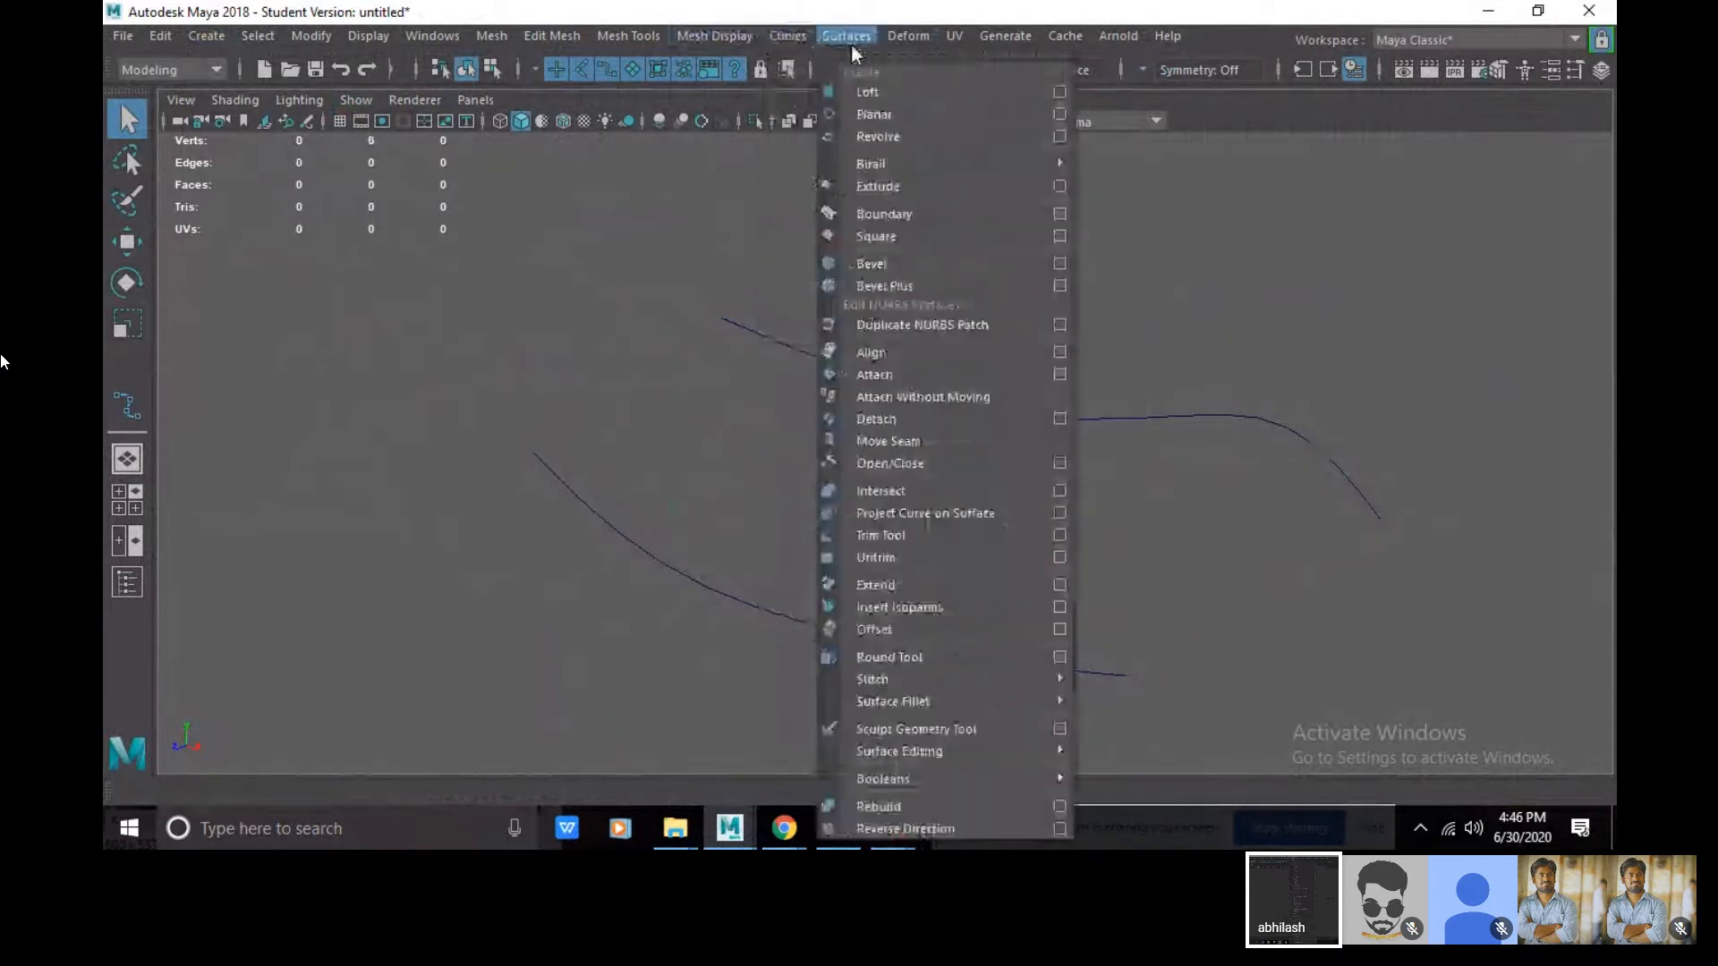
left_click(1058, 93)
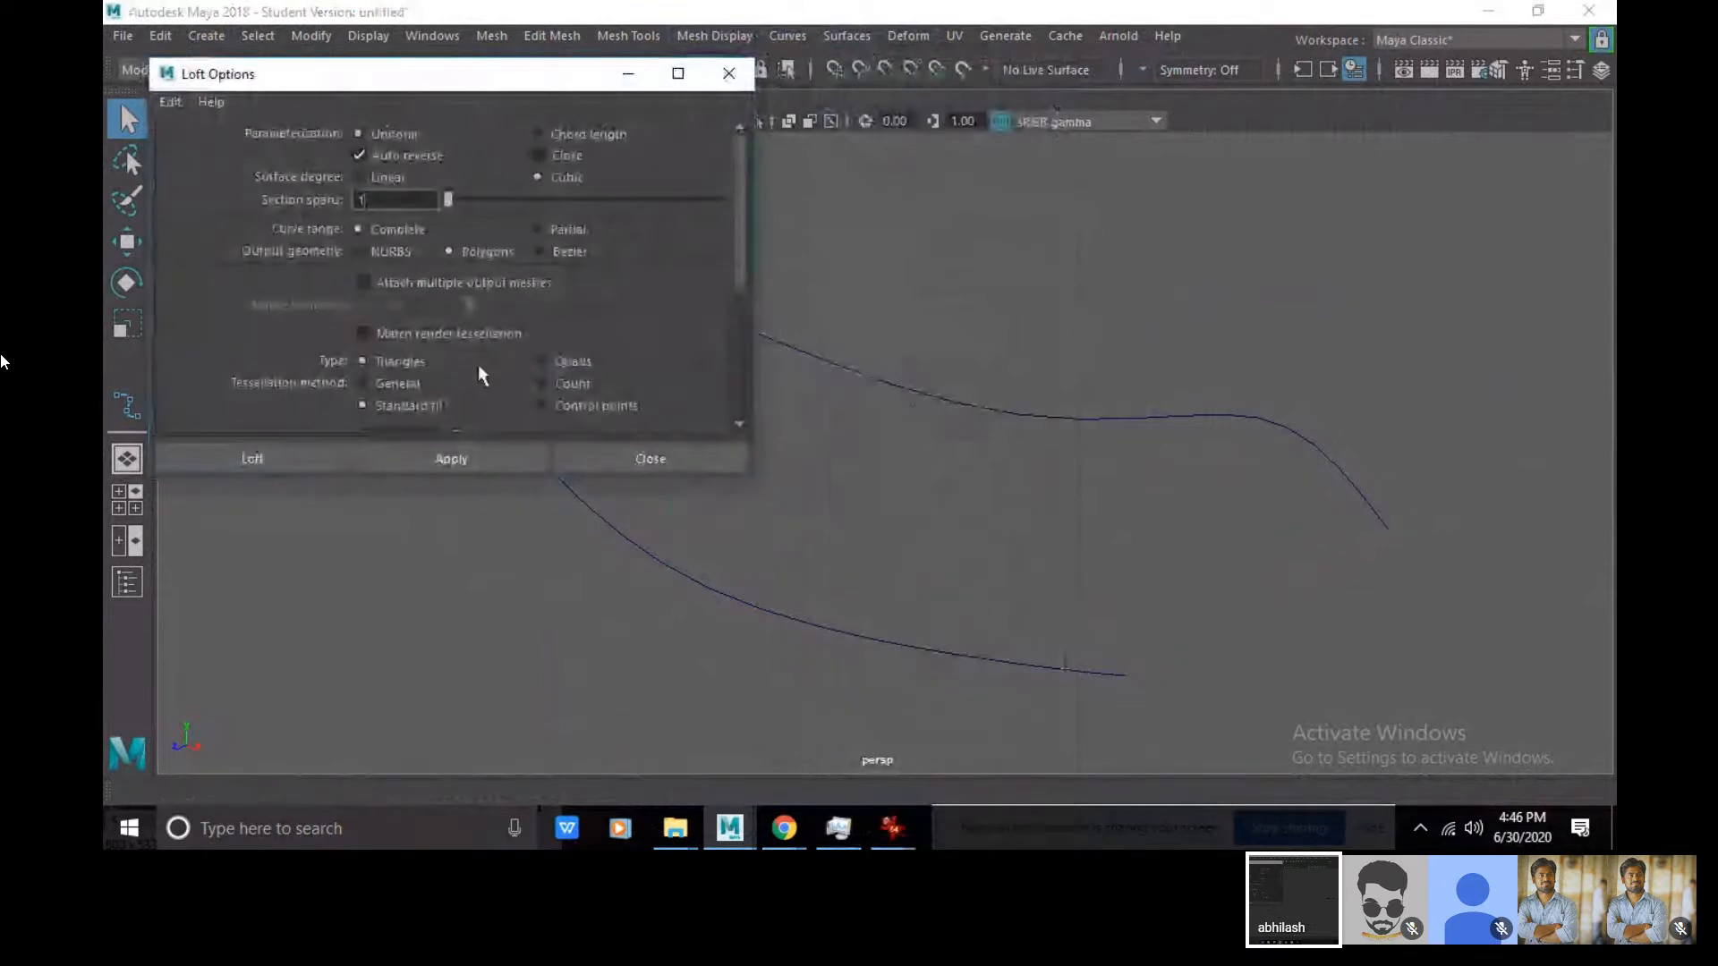
scroll(478, 363, "down", 3)
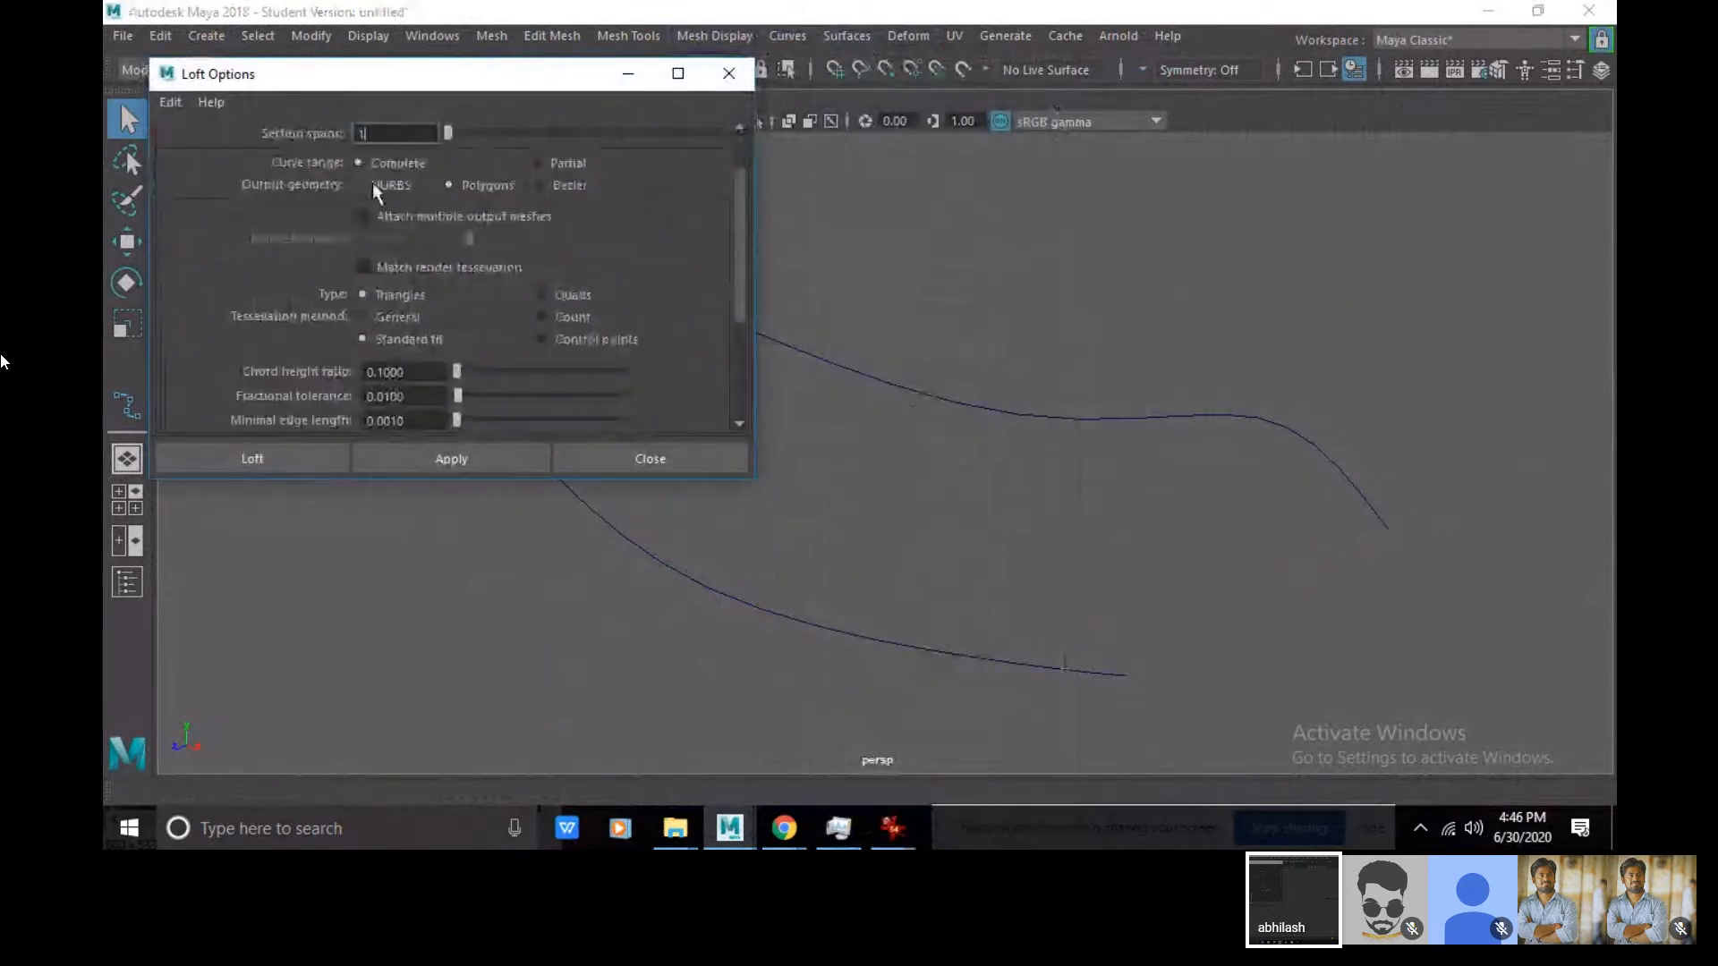
left_click(170, 102)
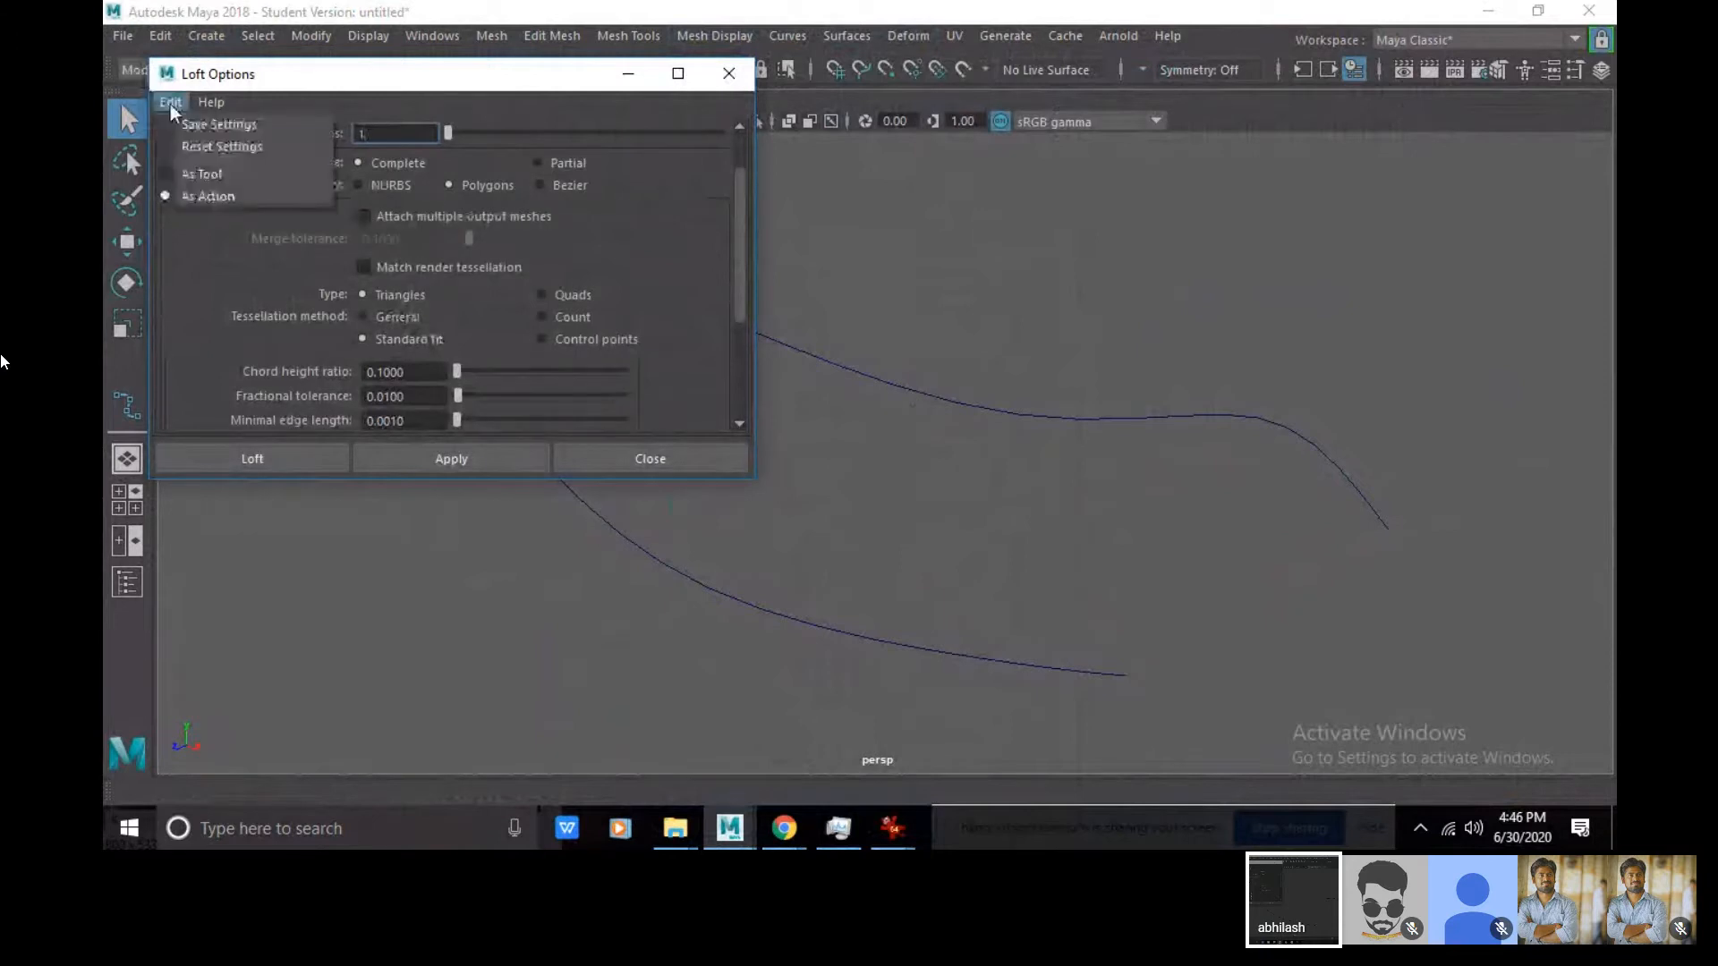
left_click(220, 146)
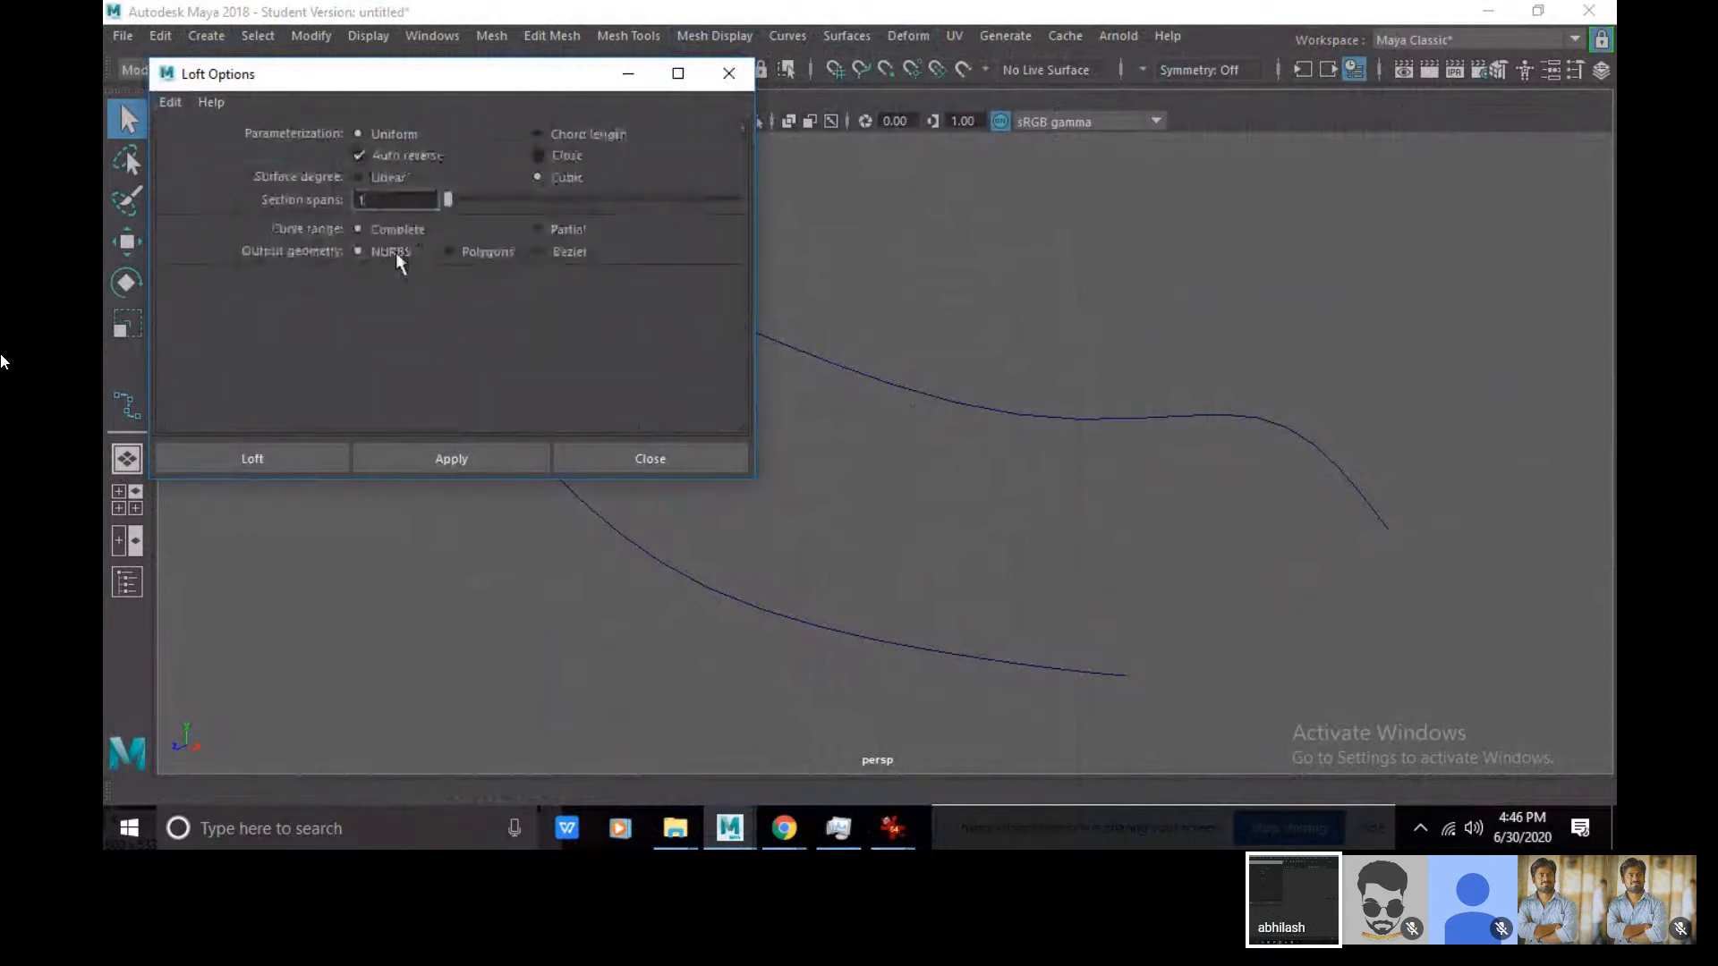
- Loft a NURBS surface between both curves with one section span, and delete the resulting surface
left_click_drag(816, 304, 1149, 736)
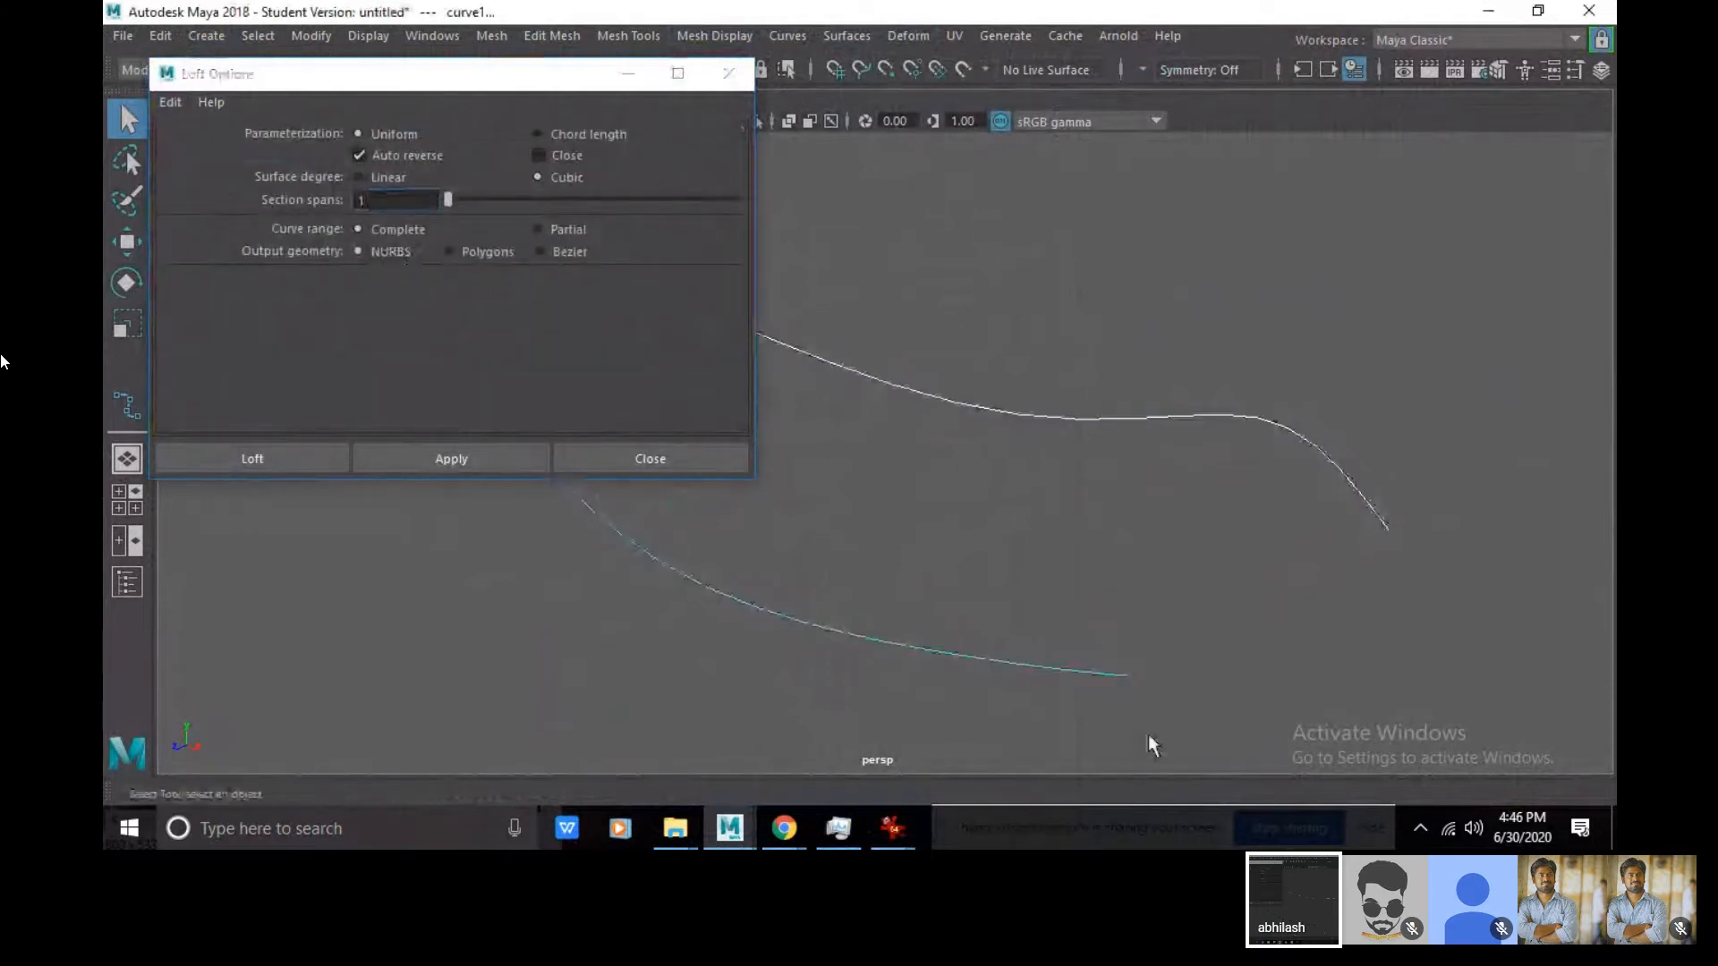
left_click(492, 454)
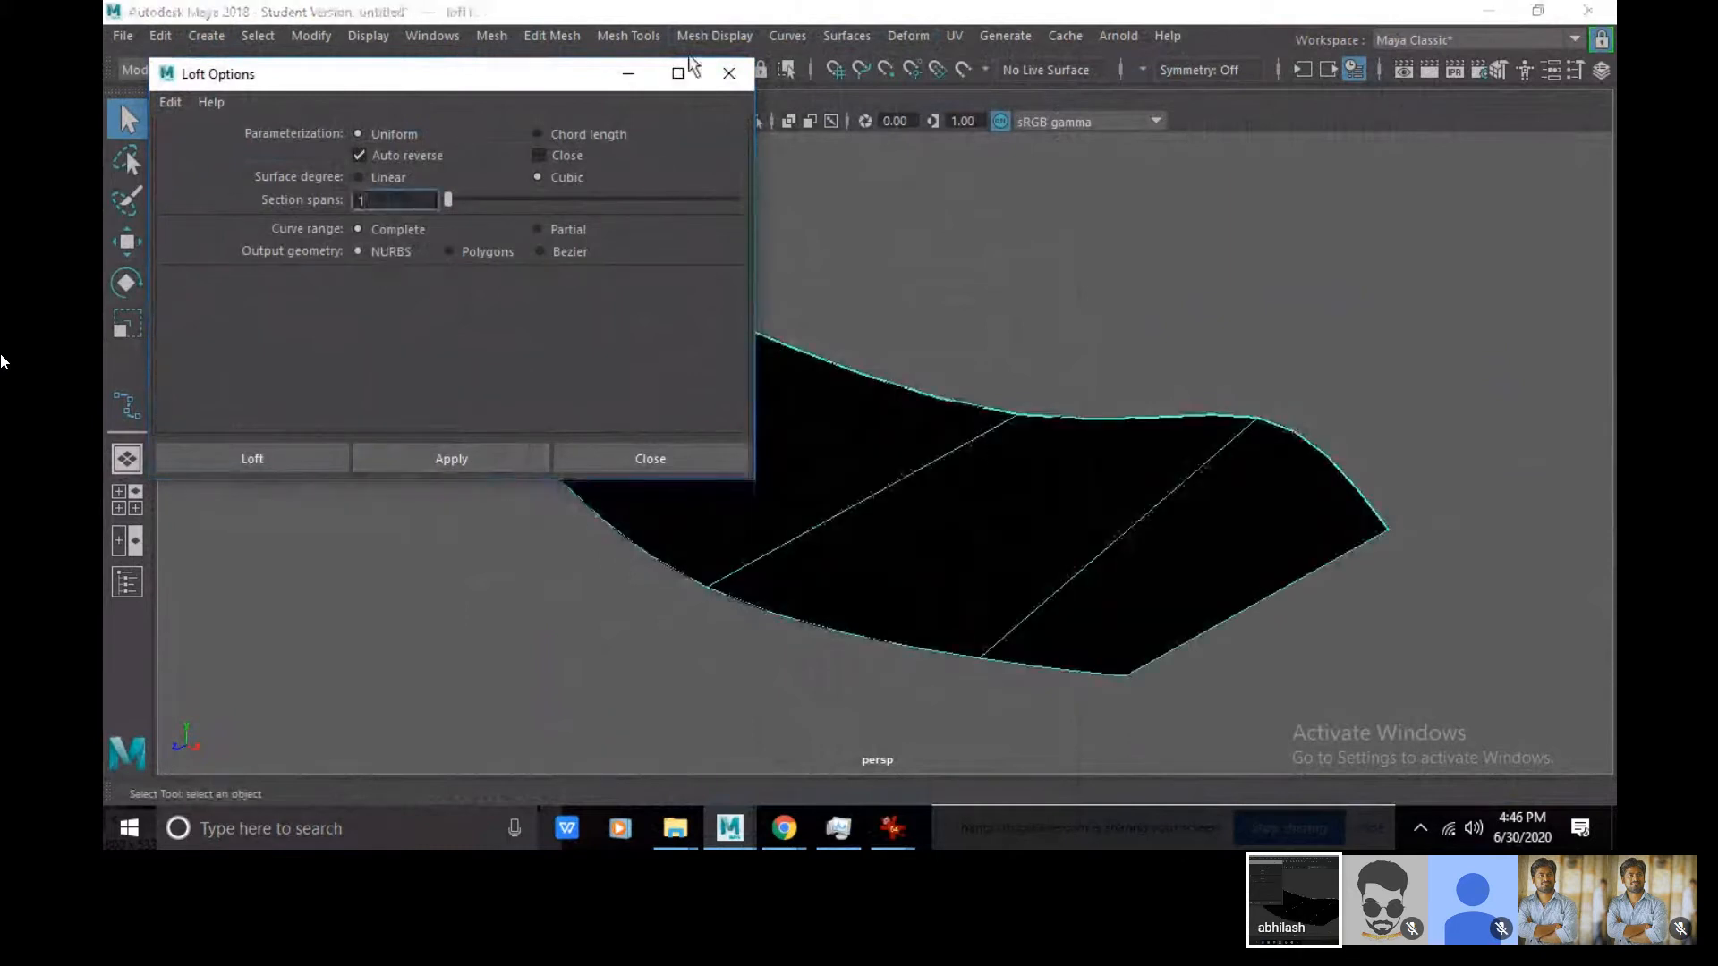
left_click(1124, 529)
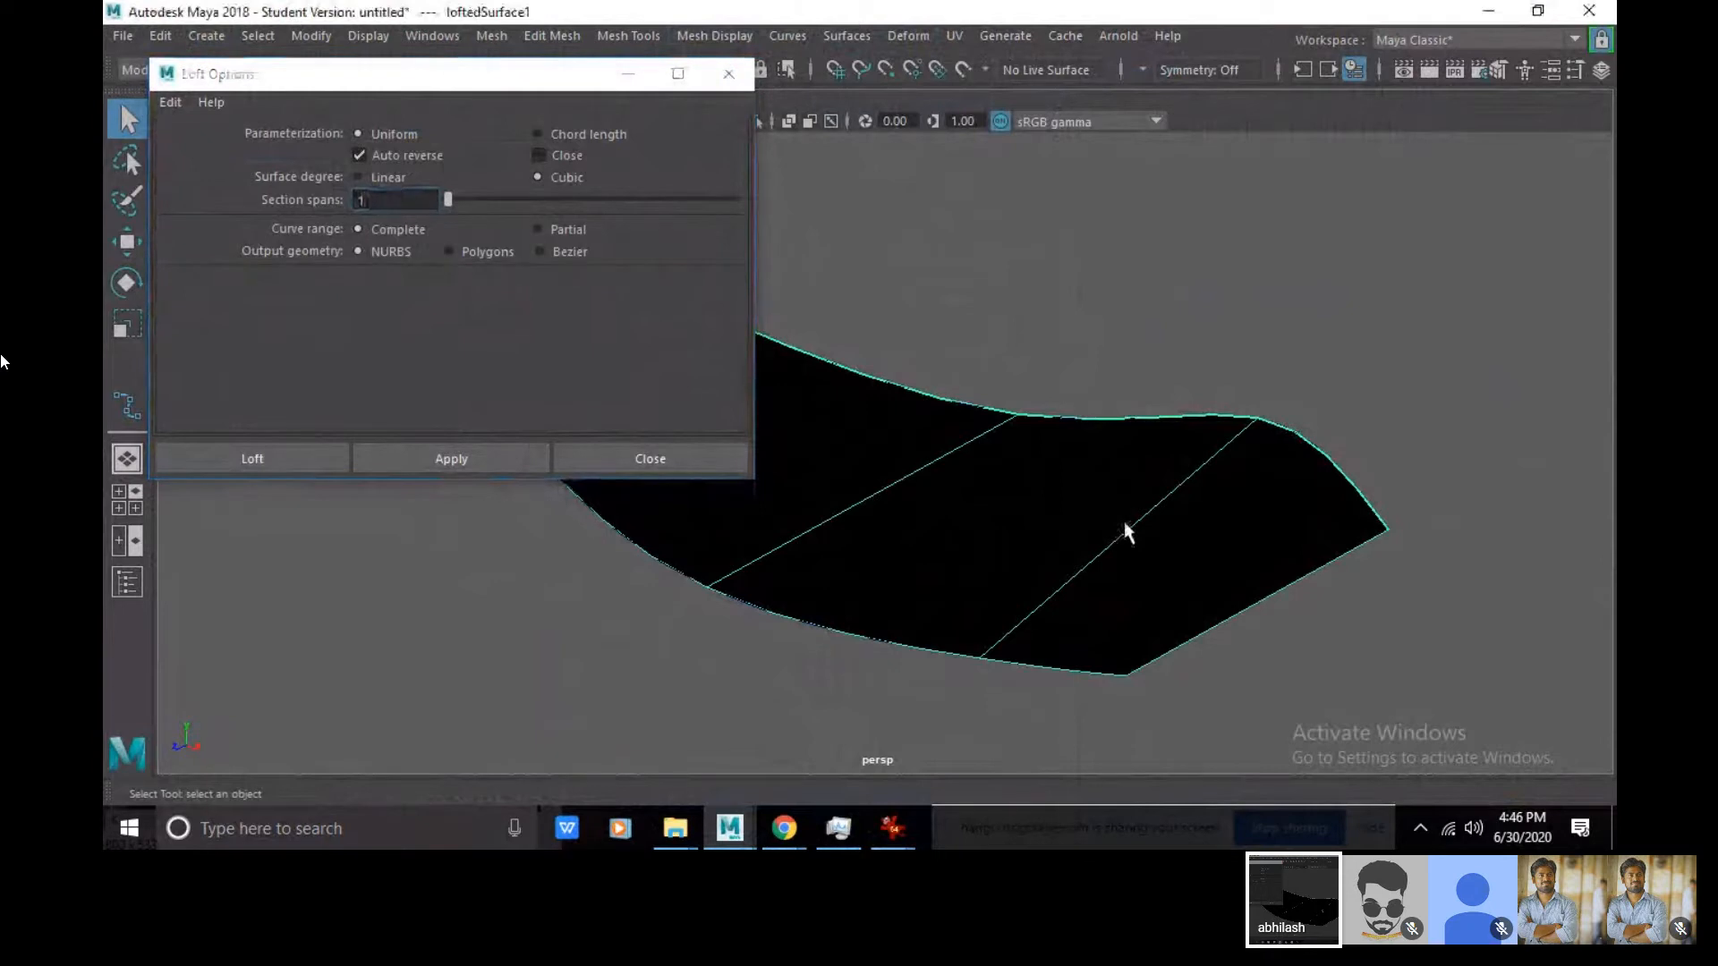
key("Delete")
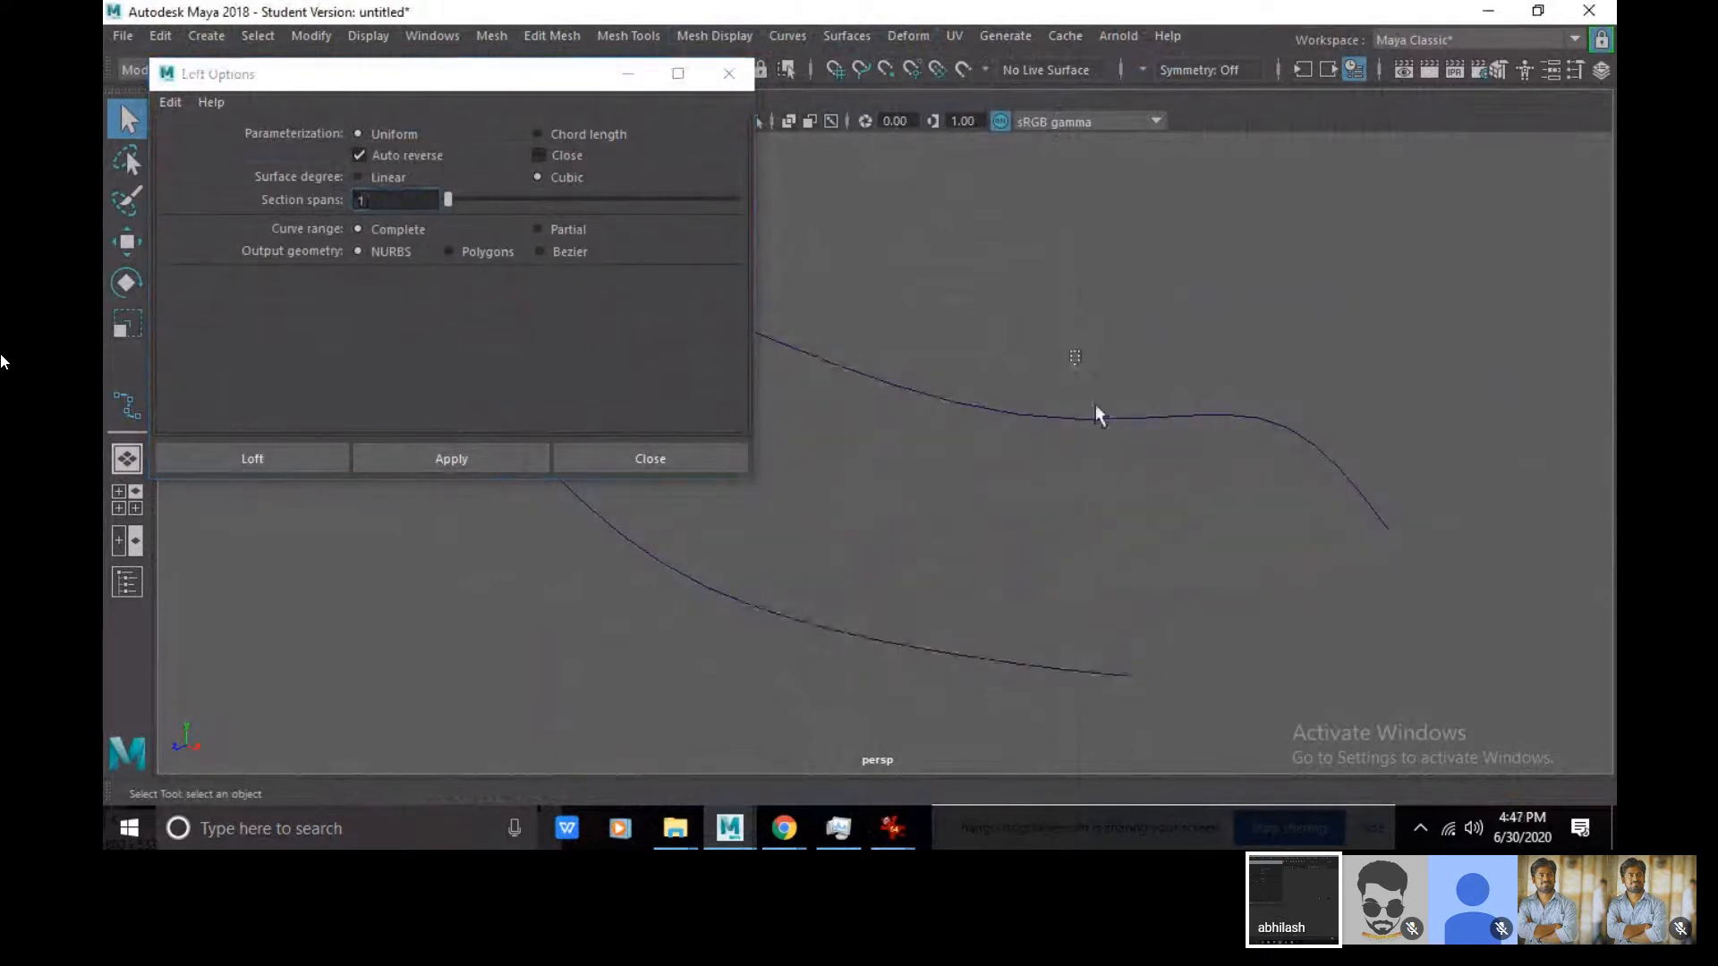
- Close the Loft options and inspect the NURBS curve history of both curves in the Attribute Editor
left_click(1095, 407)
left_click_drag(933, 499, 1018, 765)
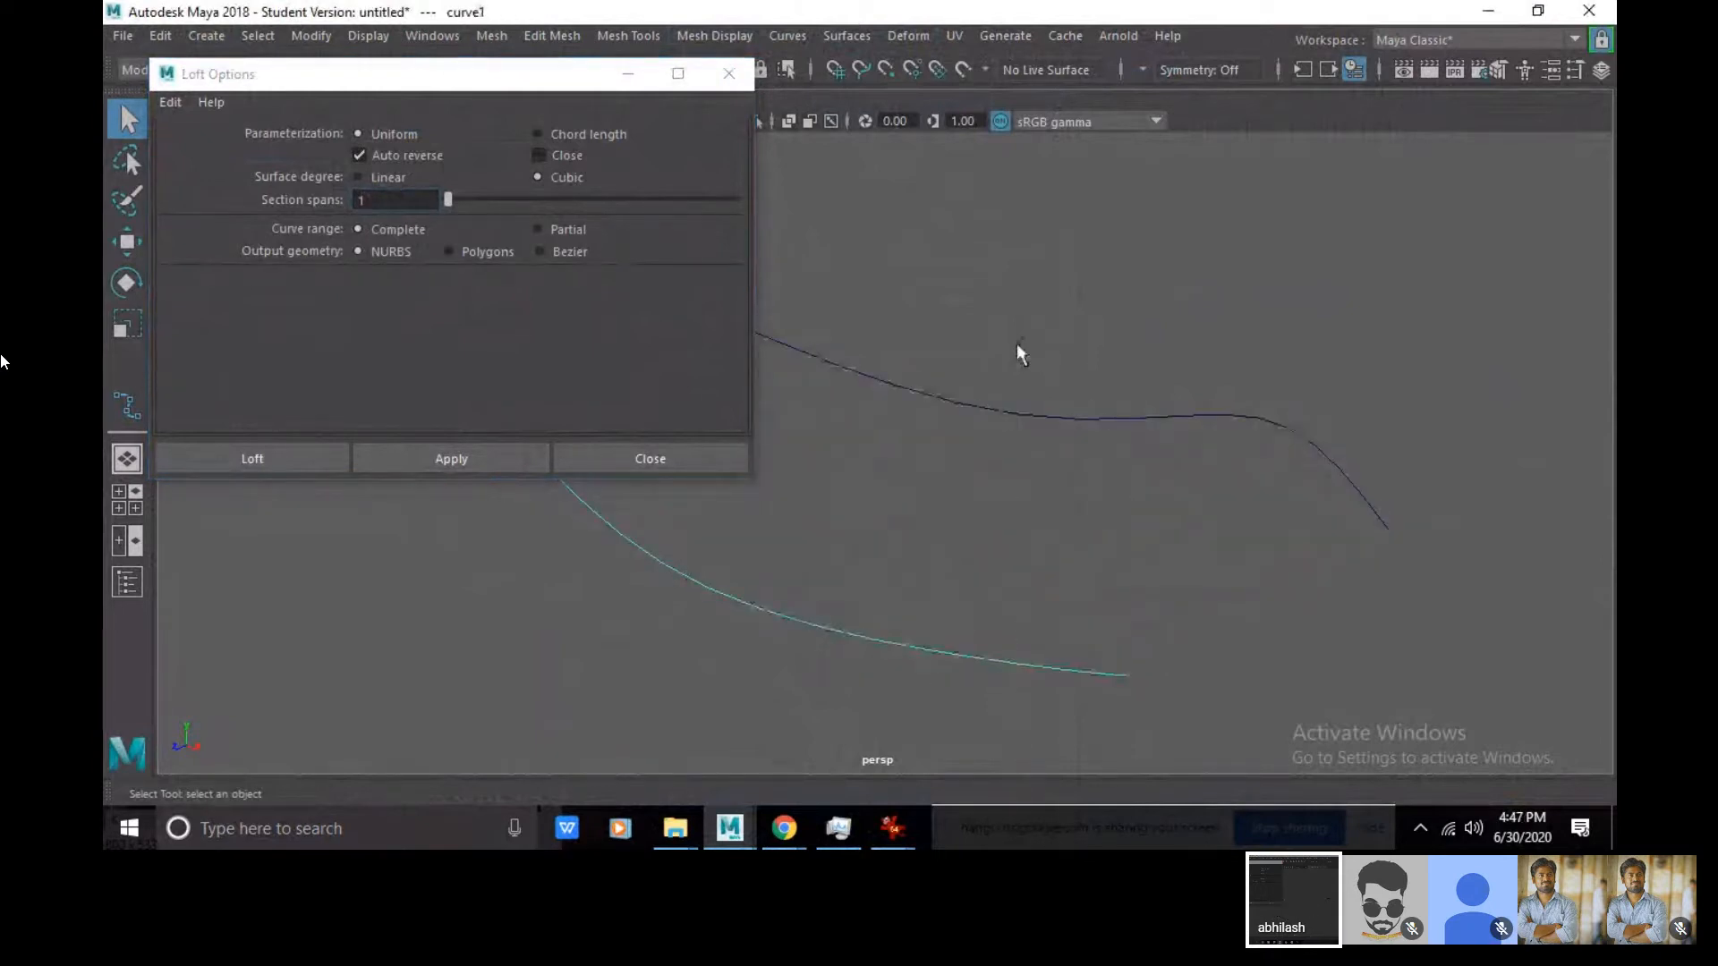
left_click(1020, 414)
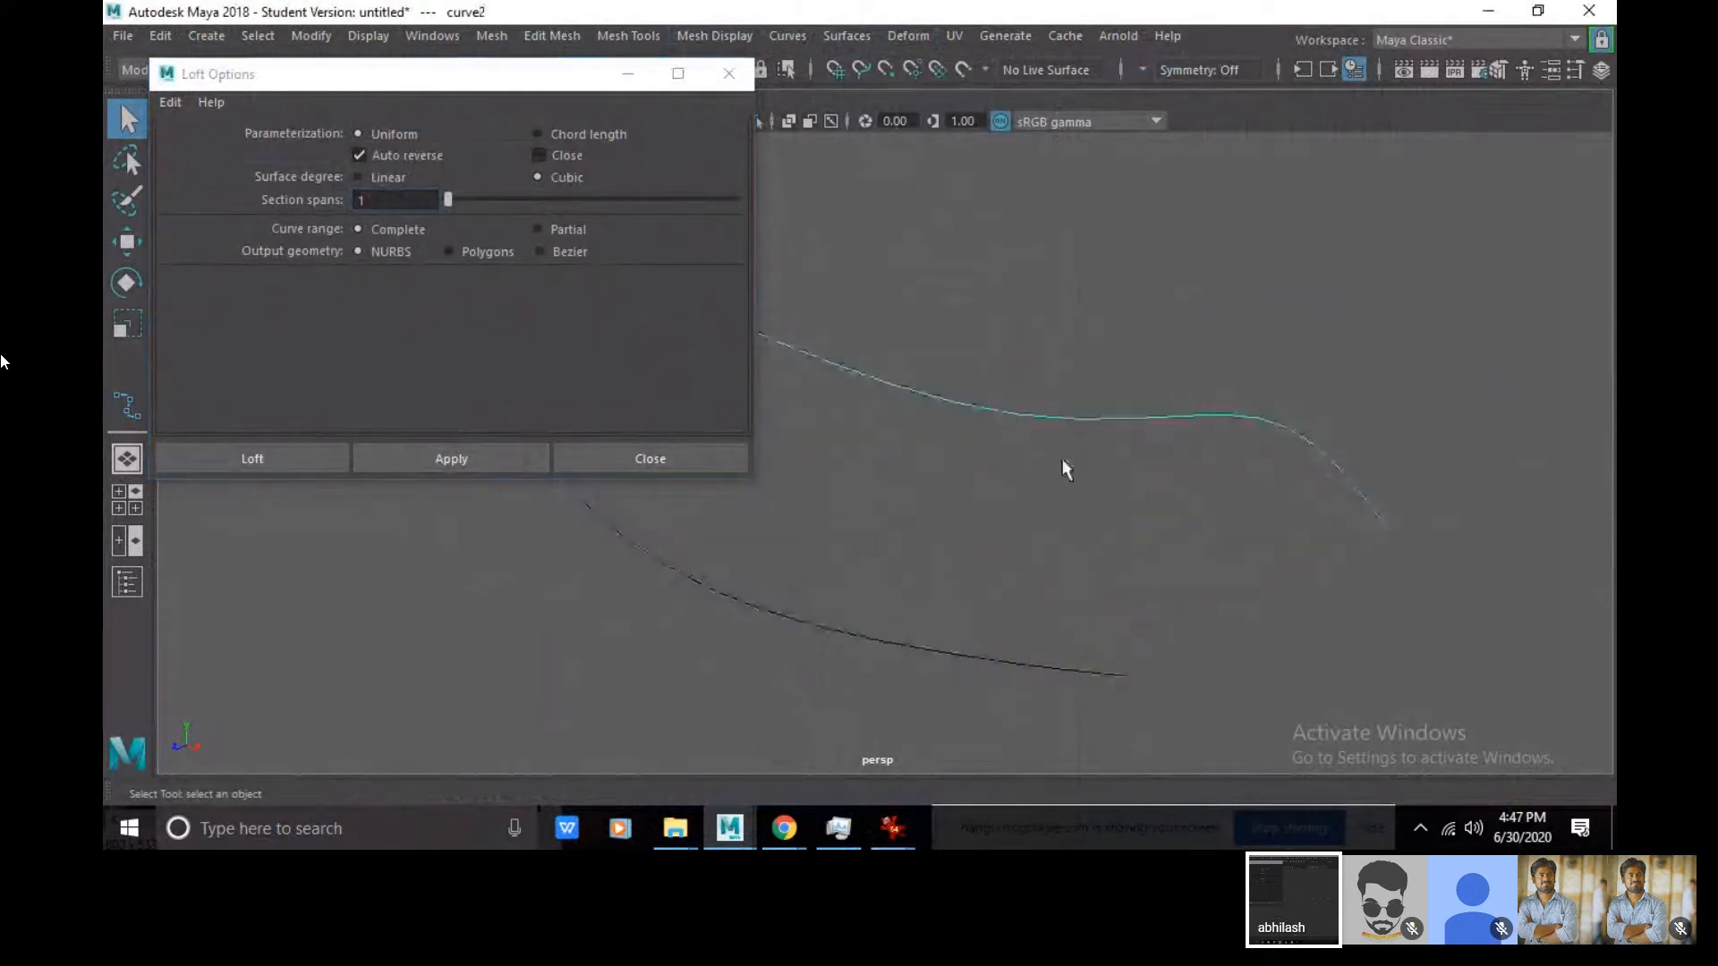
left_click(727, 77)
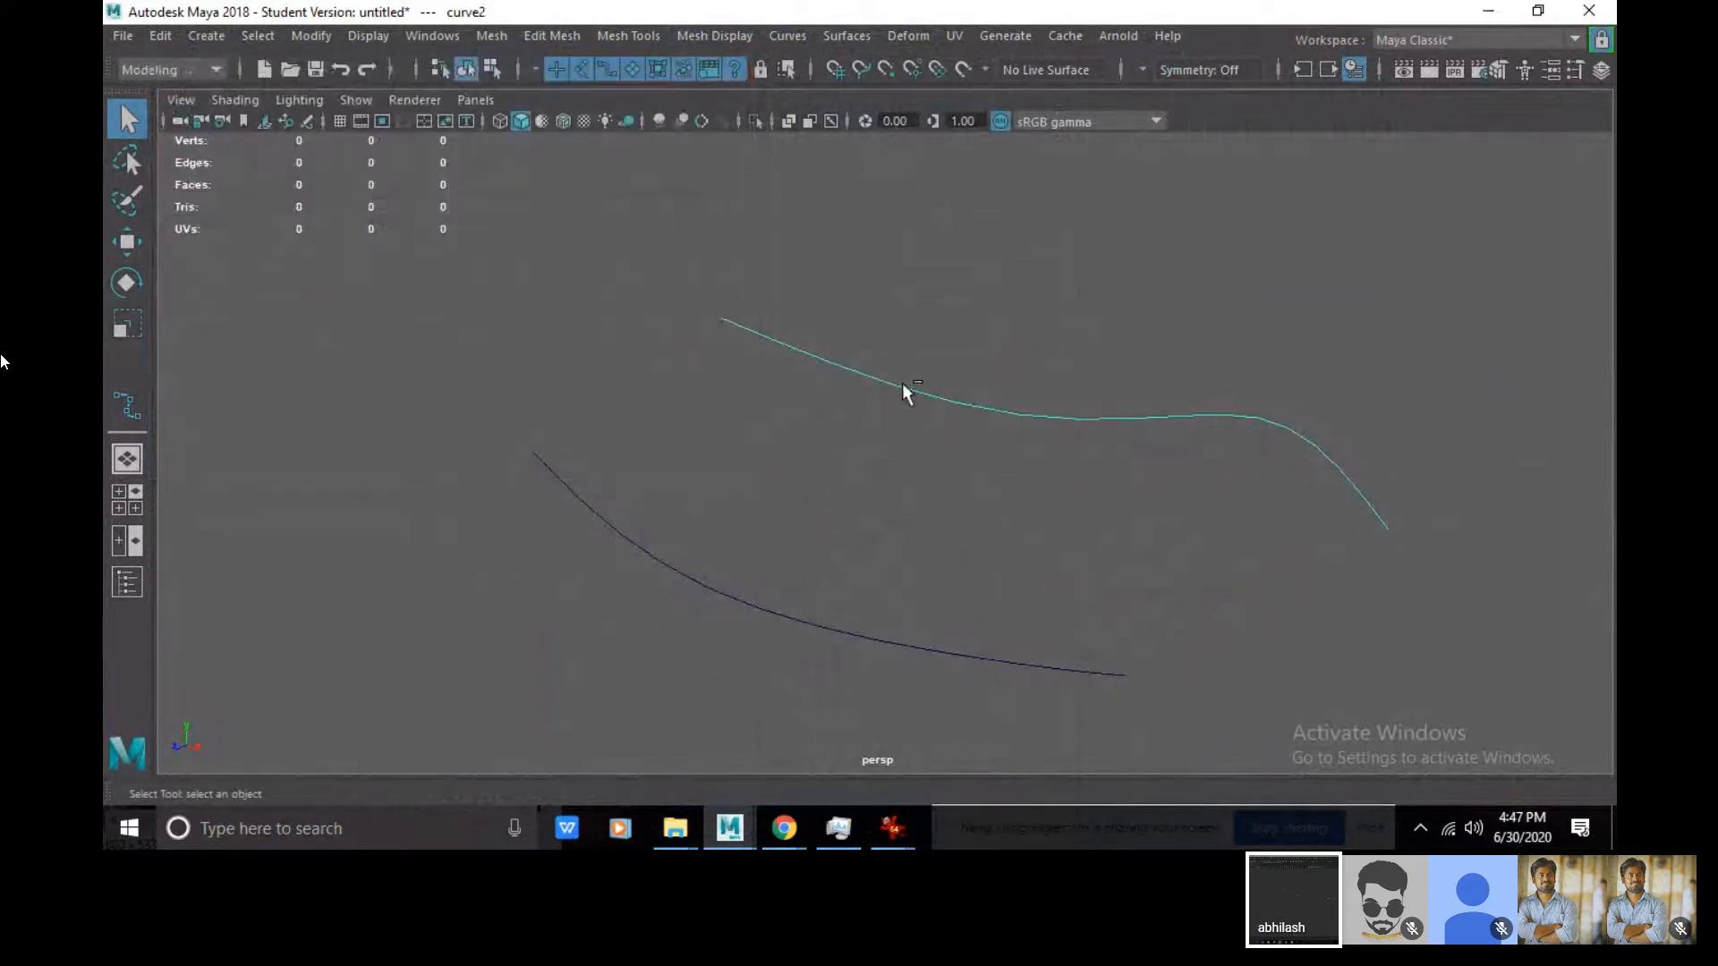
key("ctrl+a")
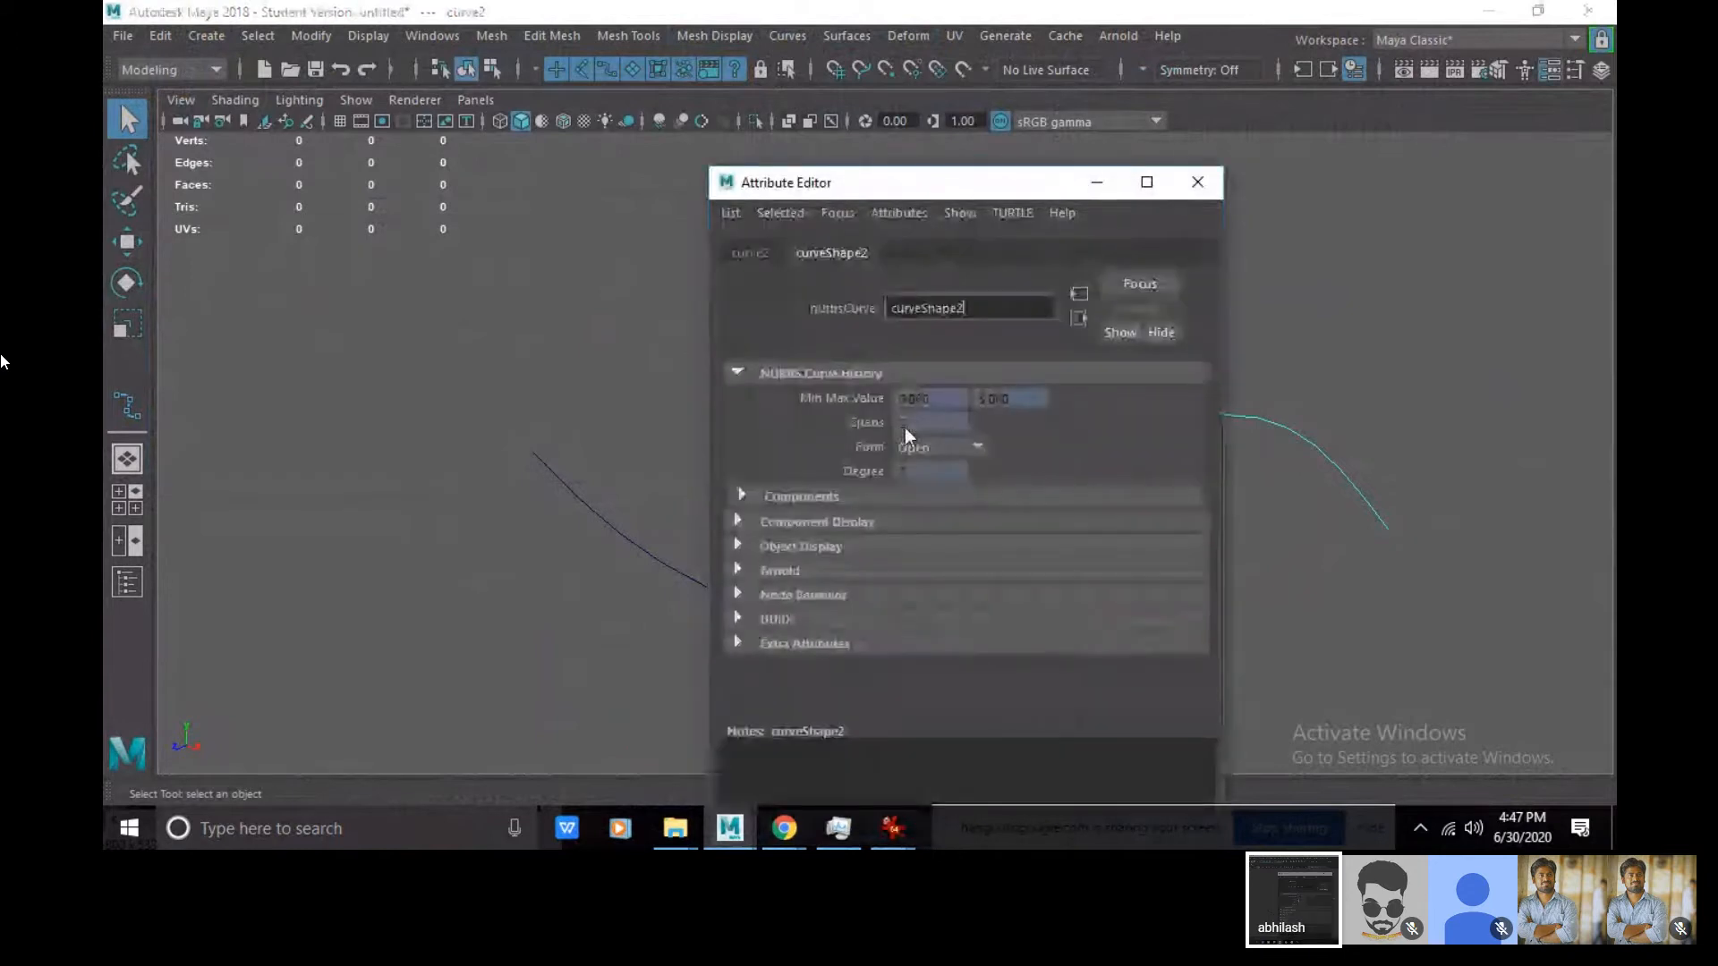
left_click_drag(903, 186, 1292, 177)
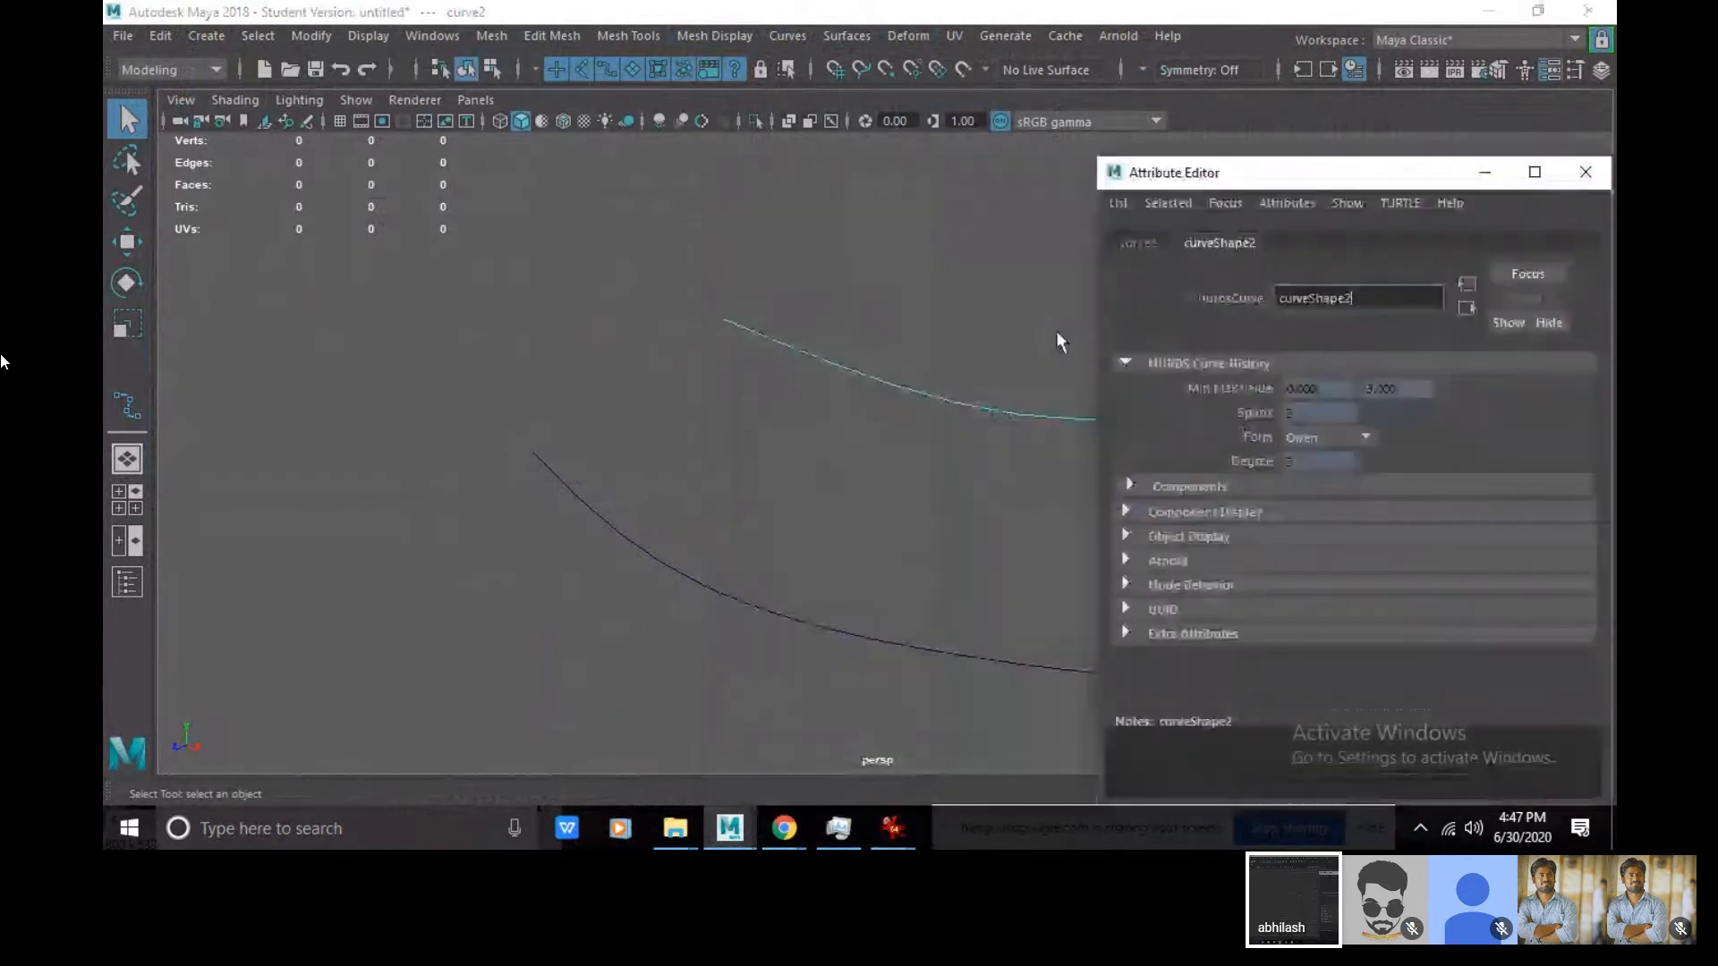
left_click(695, 487)
left_click_drag(713, 537, 762, 640)
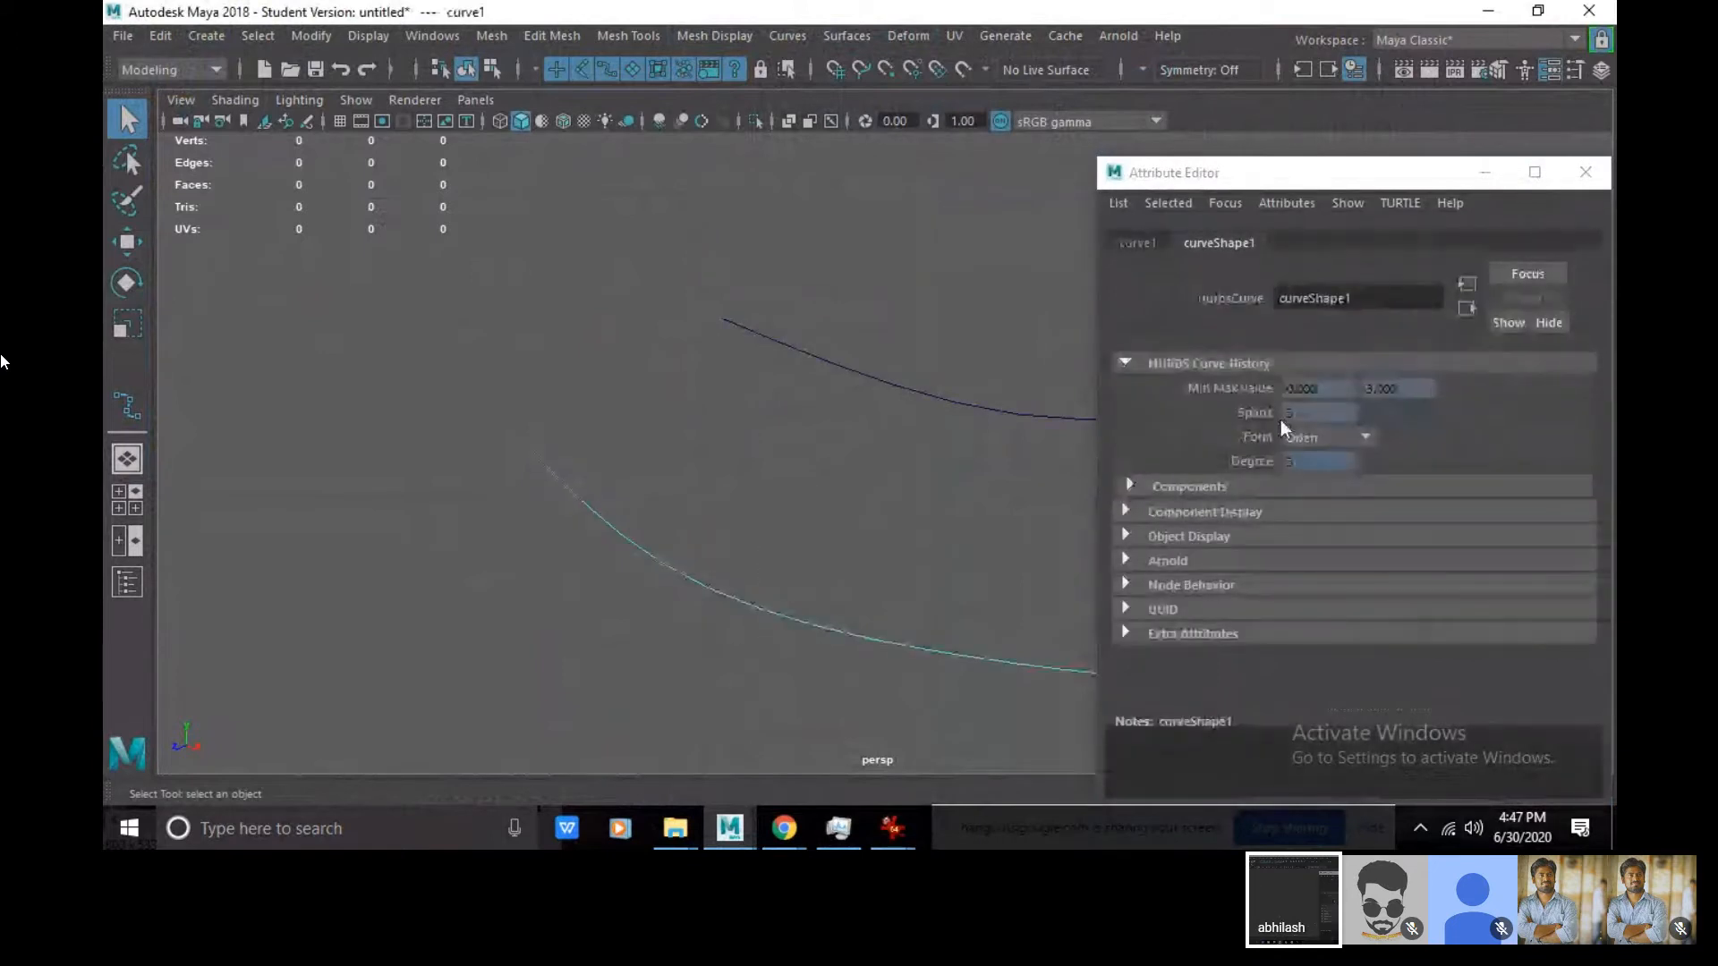
left_click_drag(1407, 161, 966, 169)
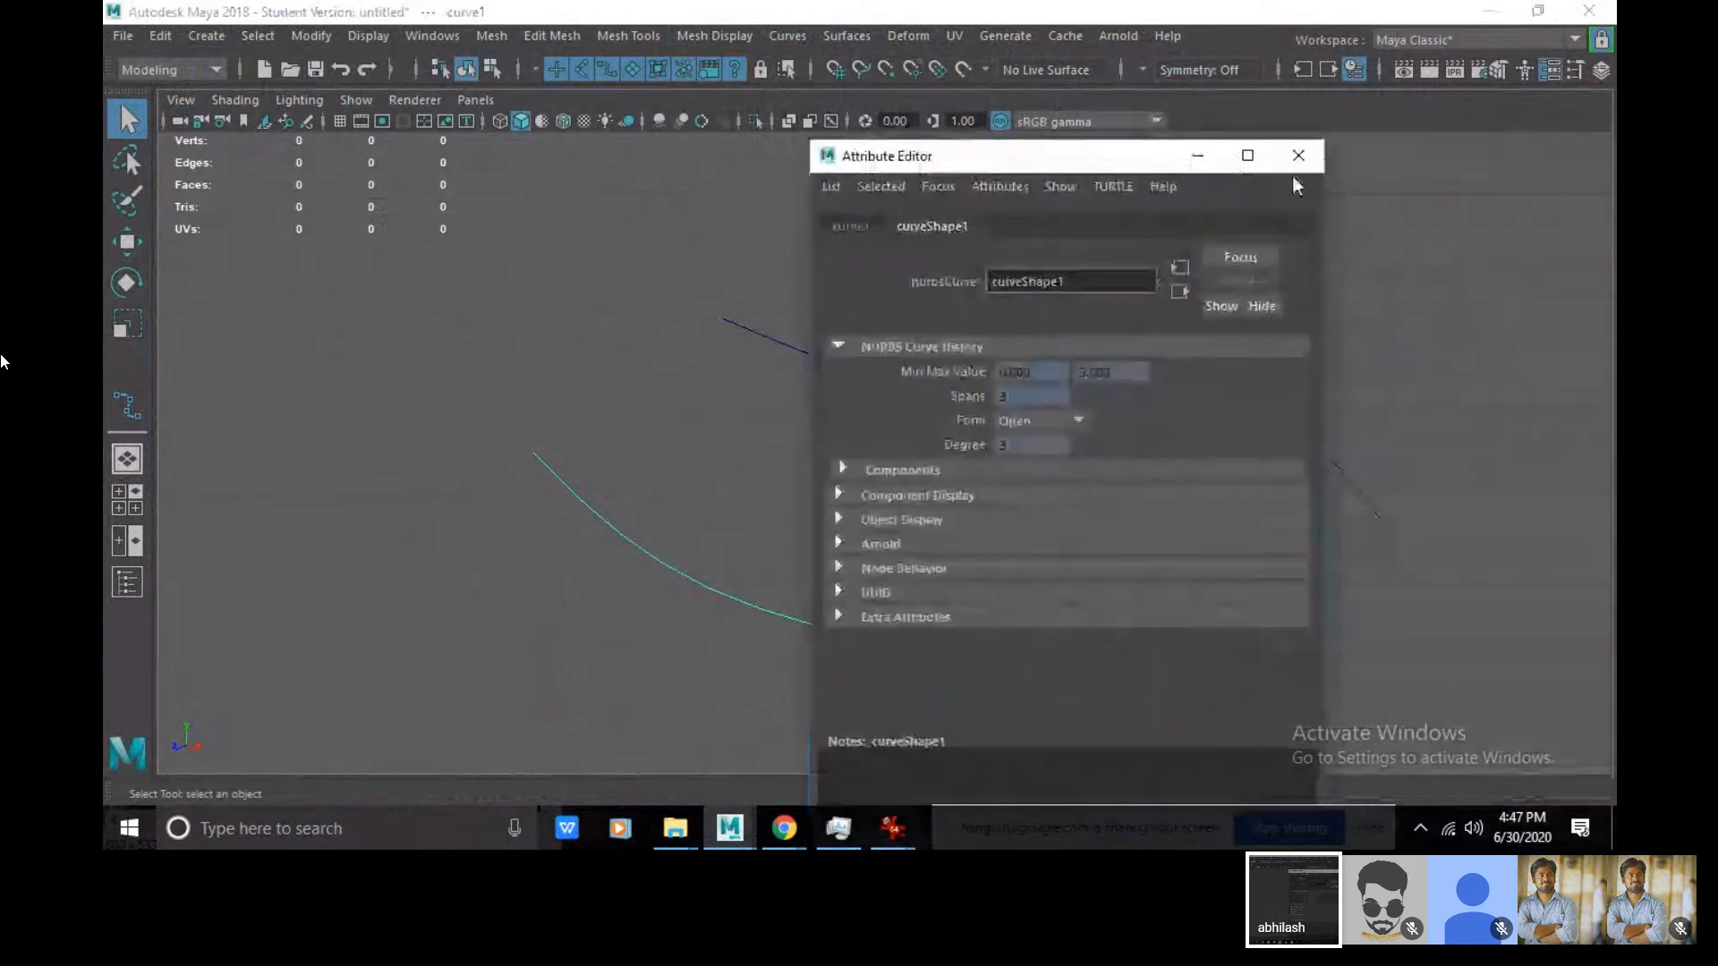
left_click(1294, 163)
- Display the control vertices and the edit points of both curves to compare their point distribution
right_click_drag(967, 405, 841, 254)
right_click_drag(710, 591, 555, 237)
left_click_drag(358, 143, 1593, 698)
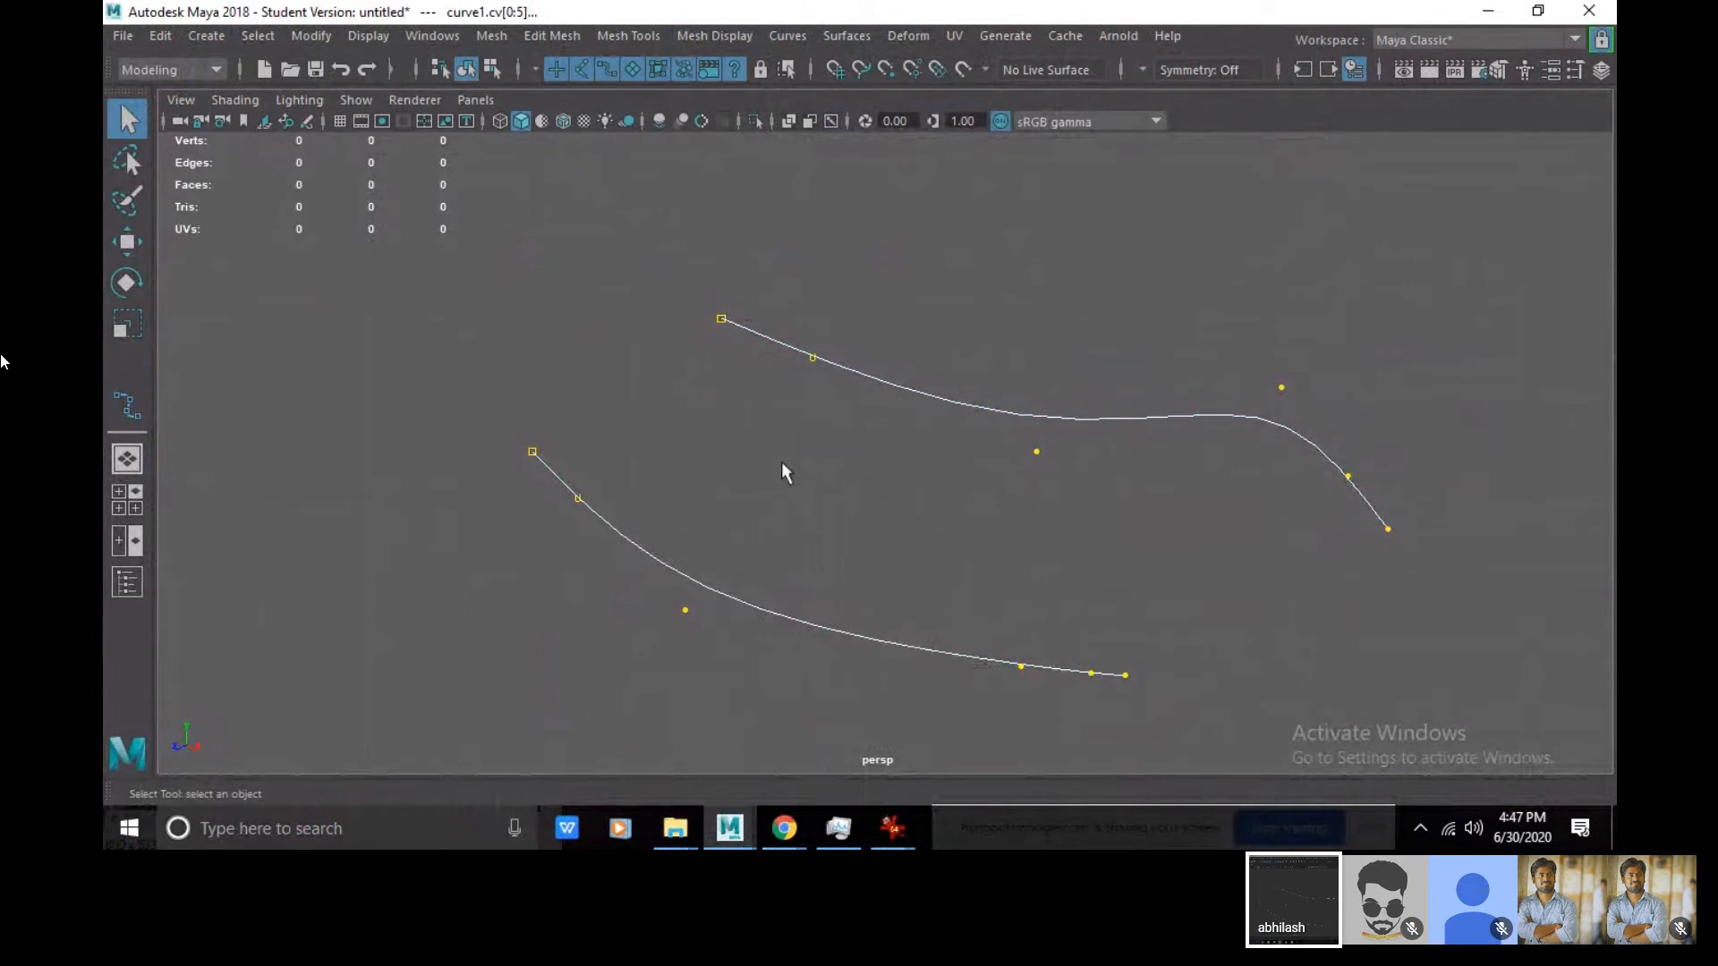
right_click_drag(762, 490, 912, 417)
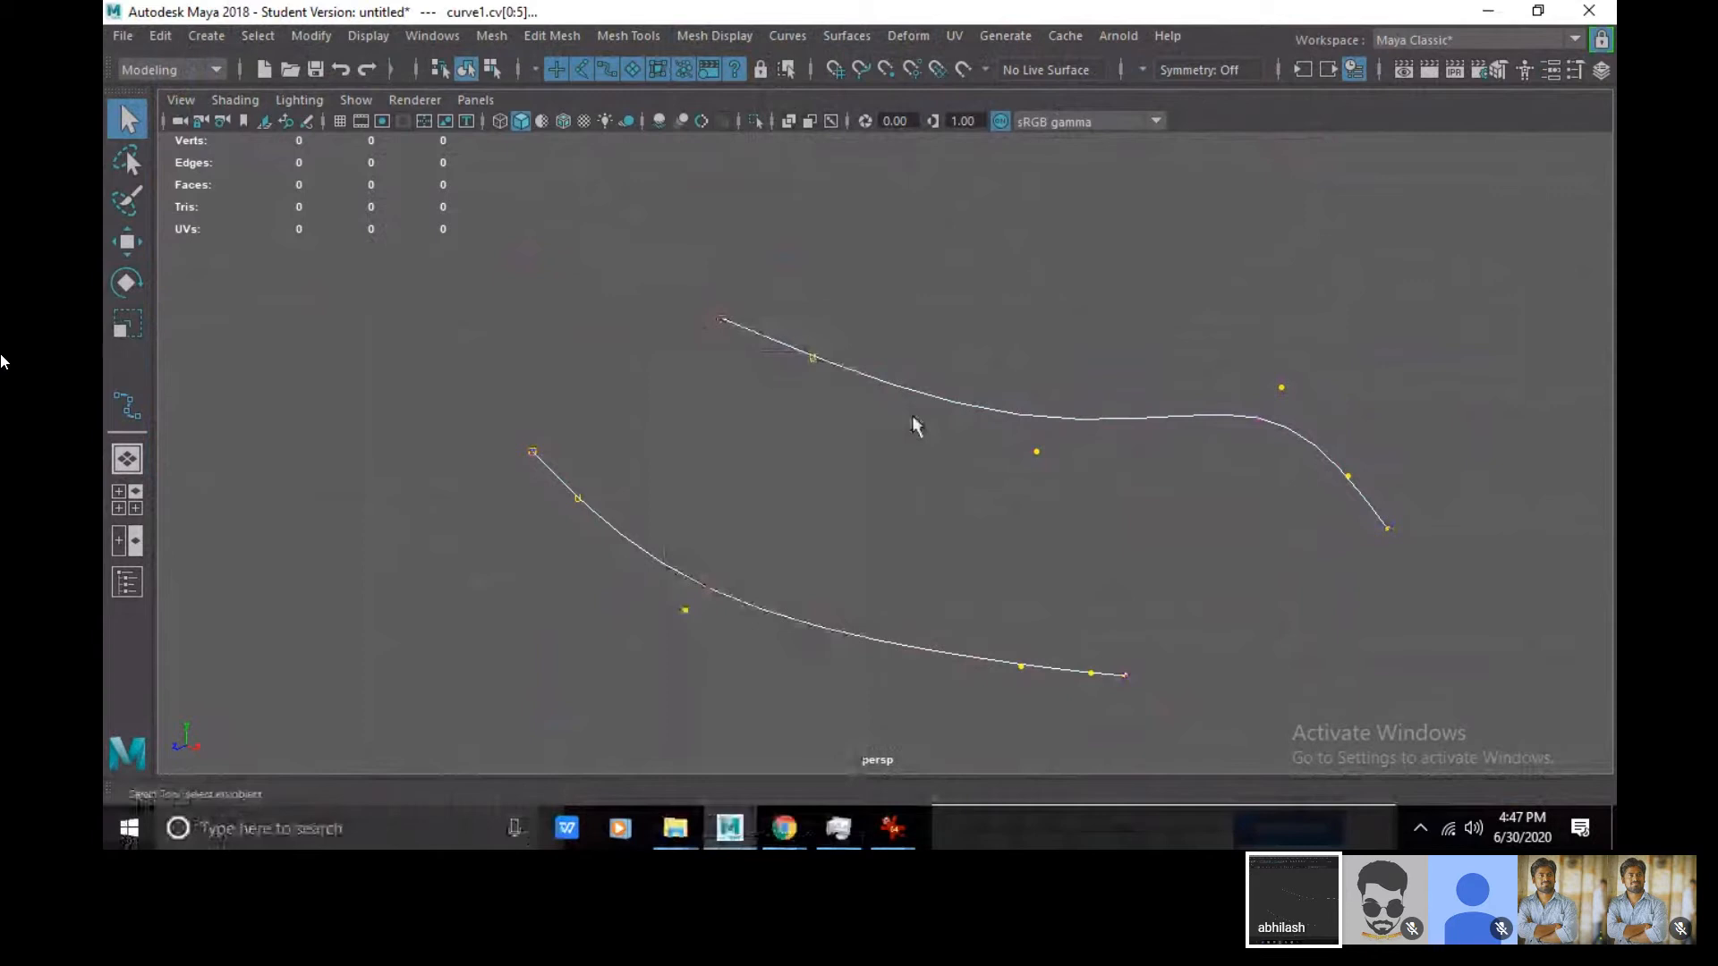
right_click_drag(912, 425, 839, 426)
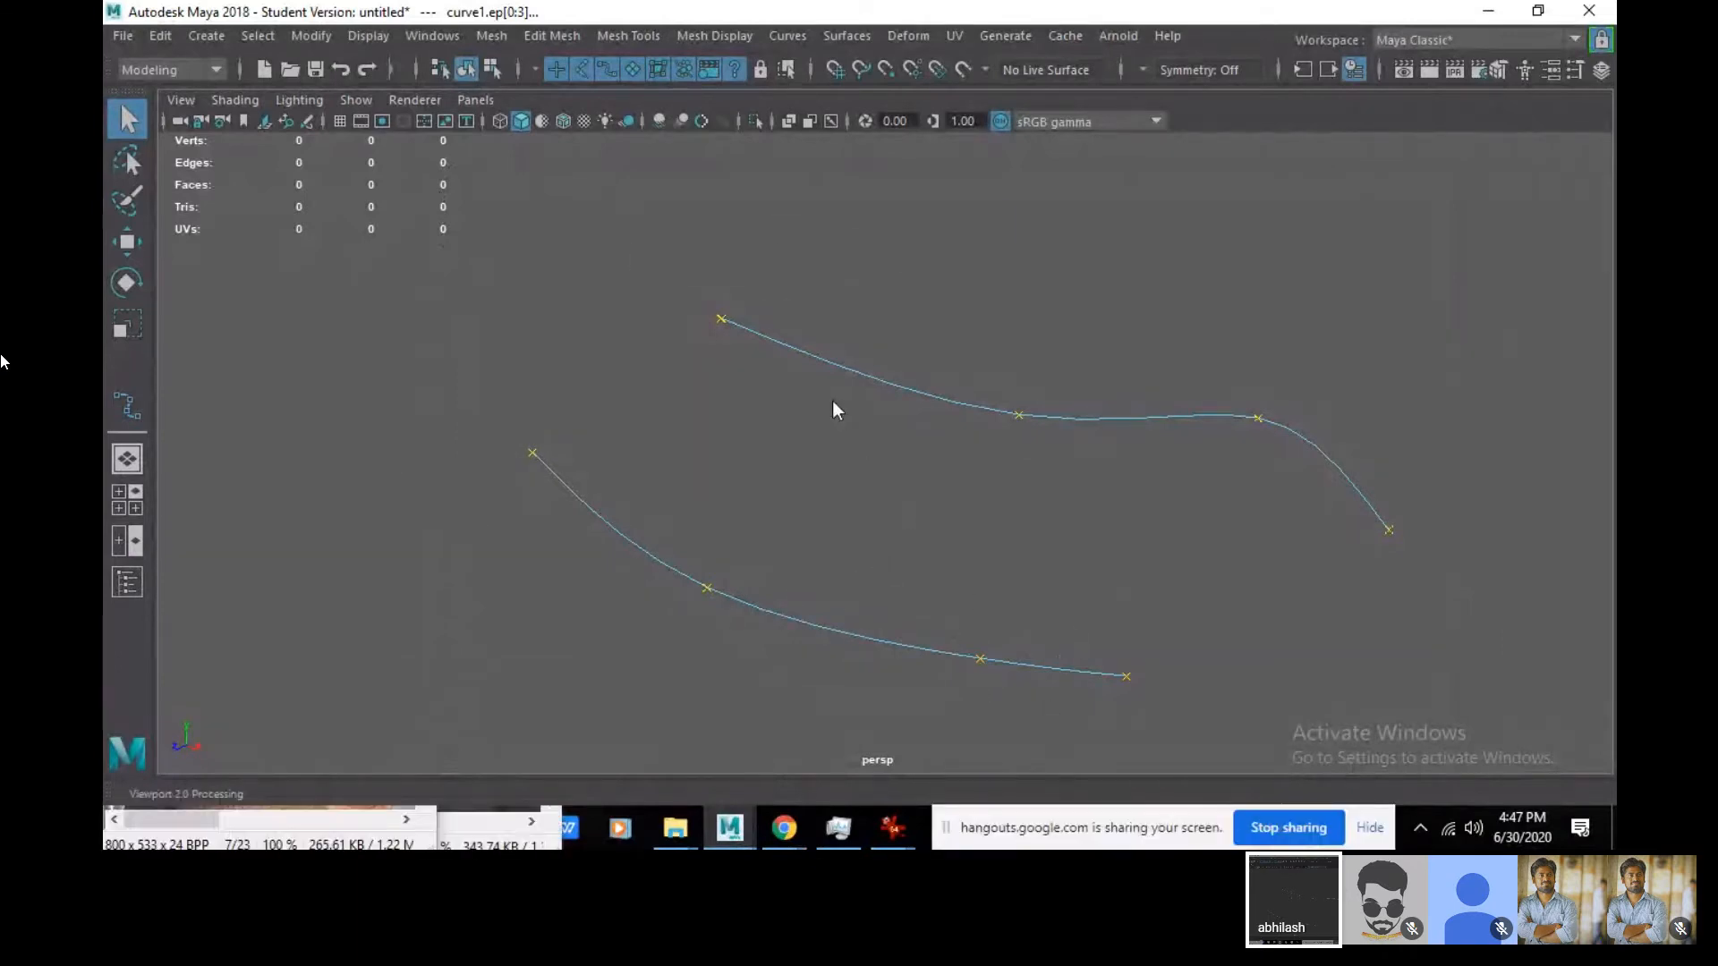
- Rebuild both curves uniformly with 3 spans, a 0 to 1 parameter range and their ends kept
right_click_drag(832, 401, 953, 269)
left_click_drag(737, 213, 1248, 733)
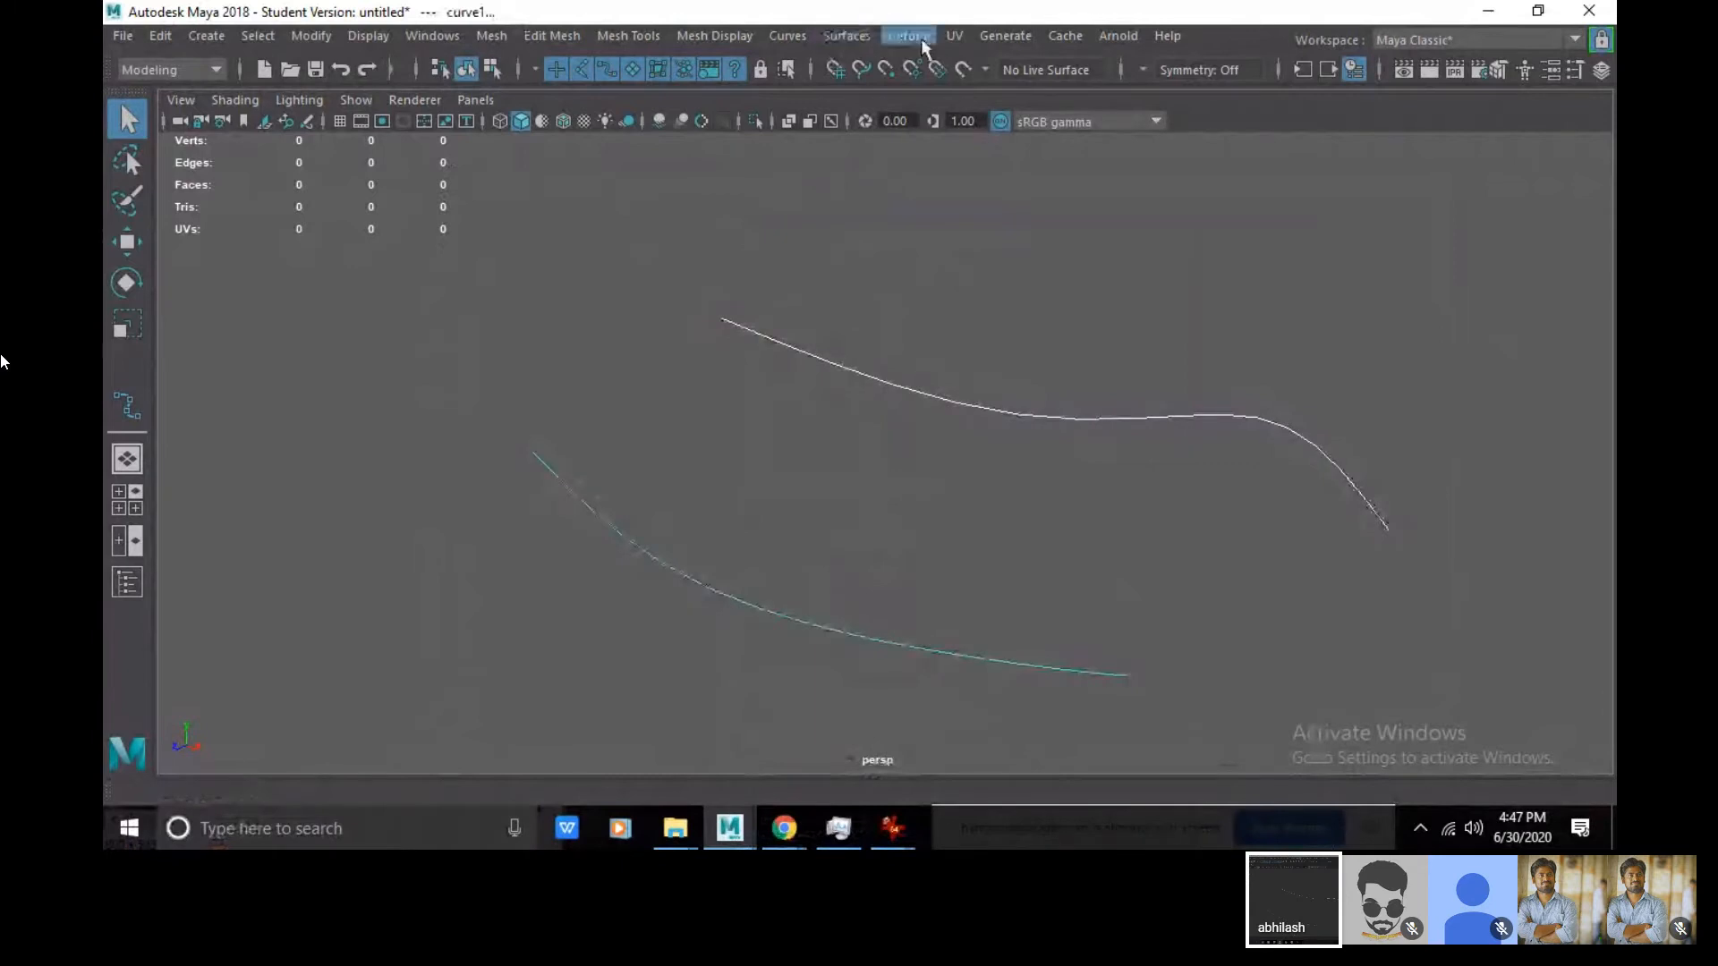
left_click(787, 35)
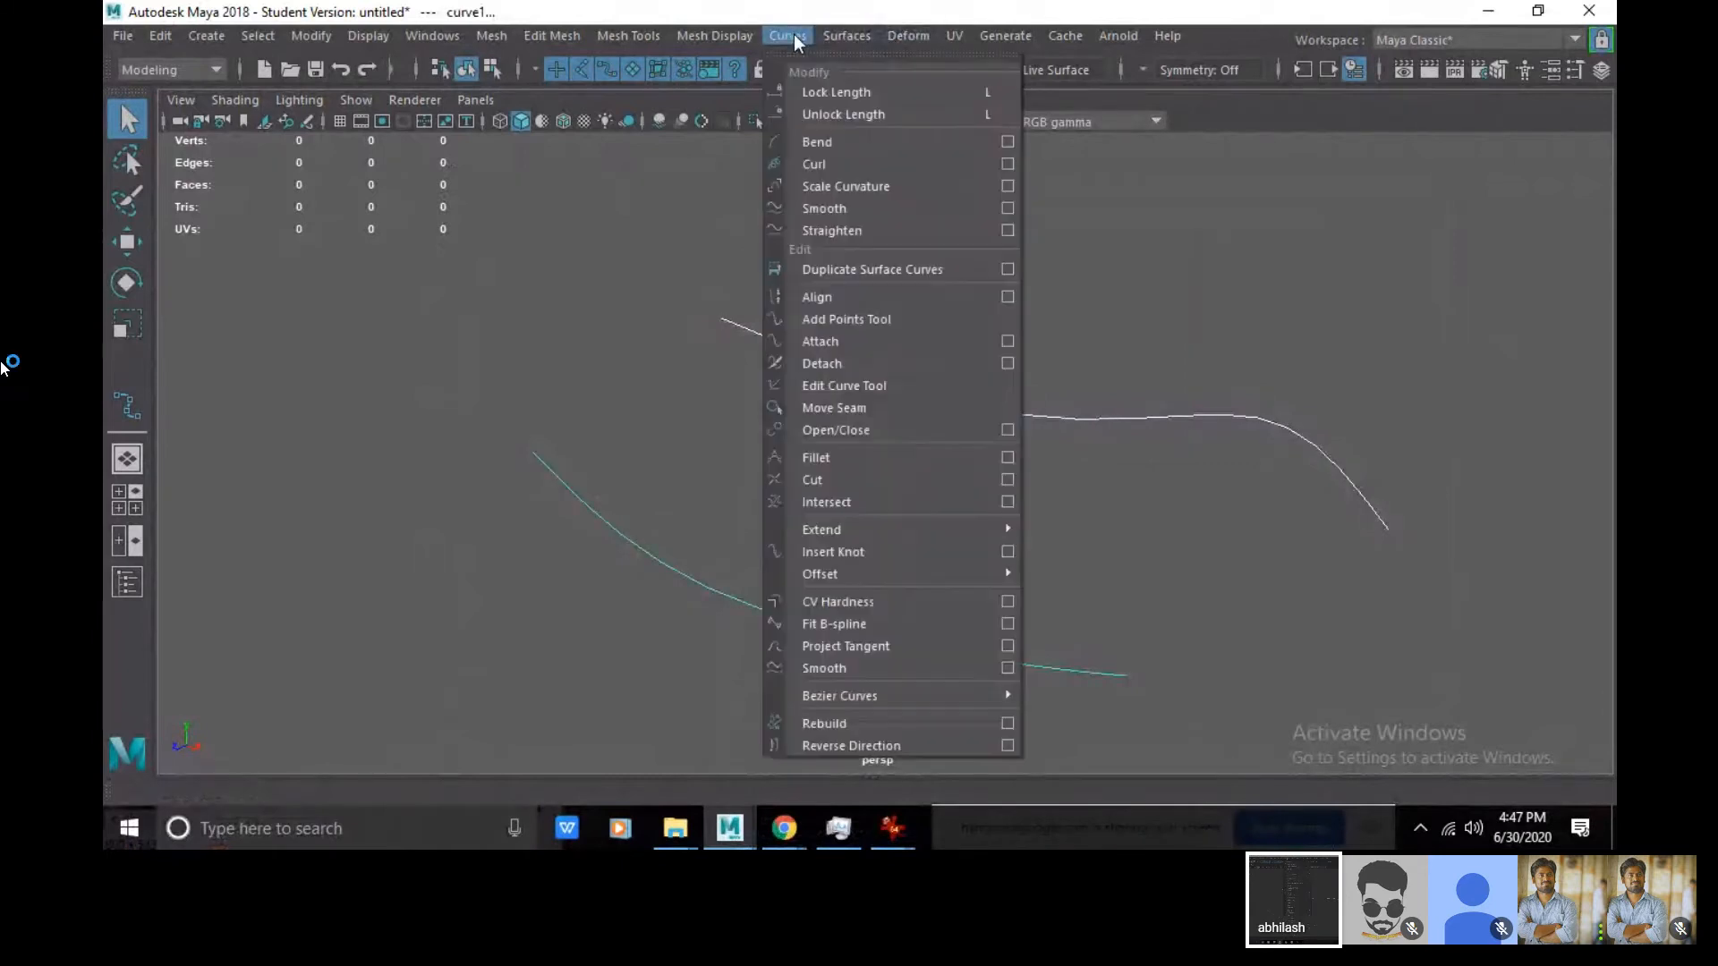
left_click(1008, 723)
double_click(392, 254)
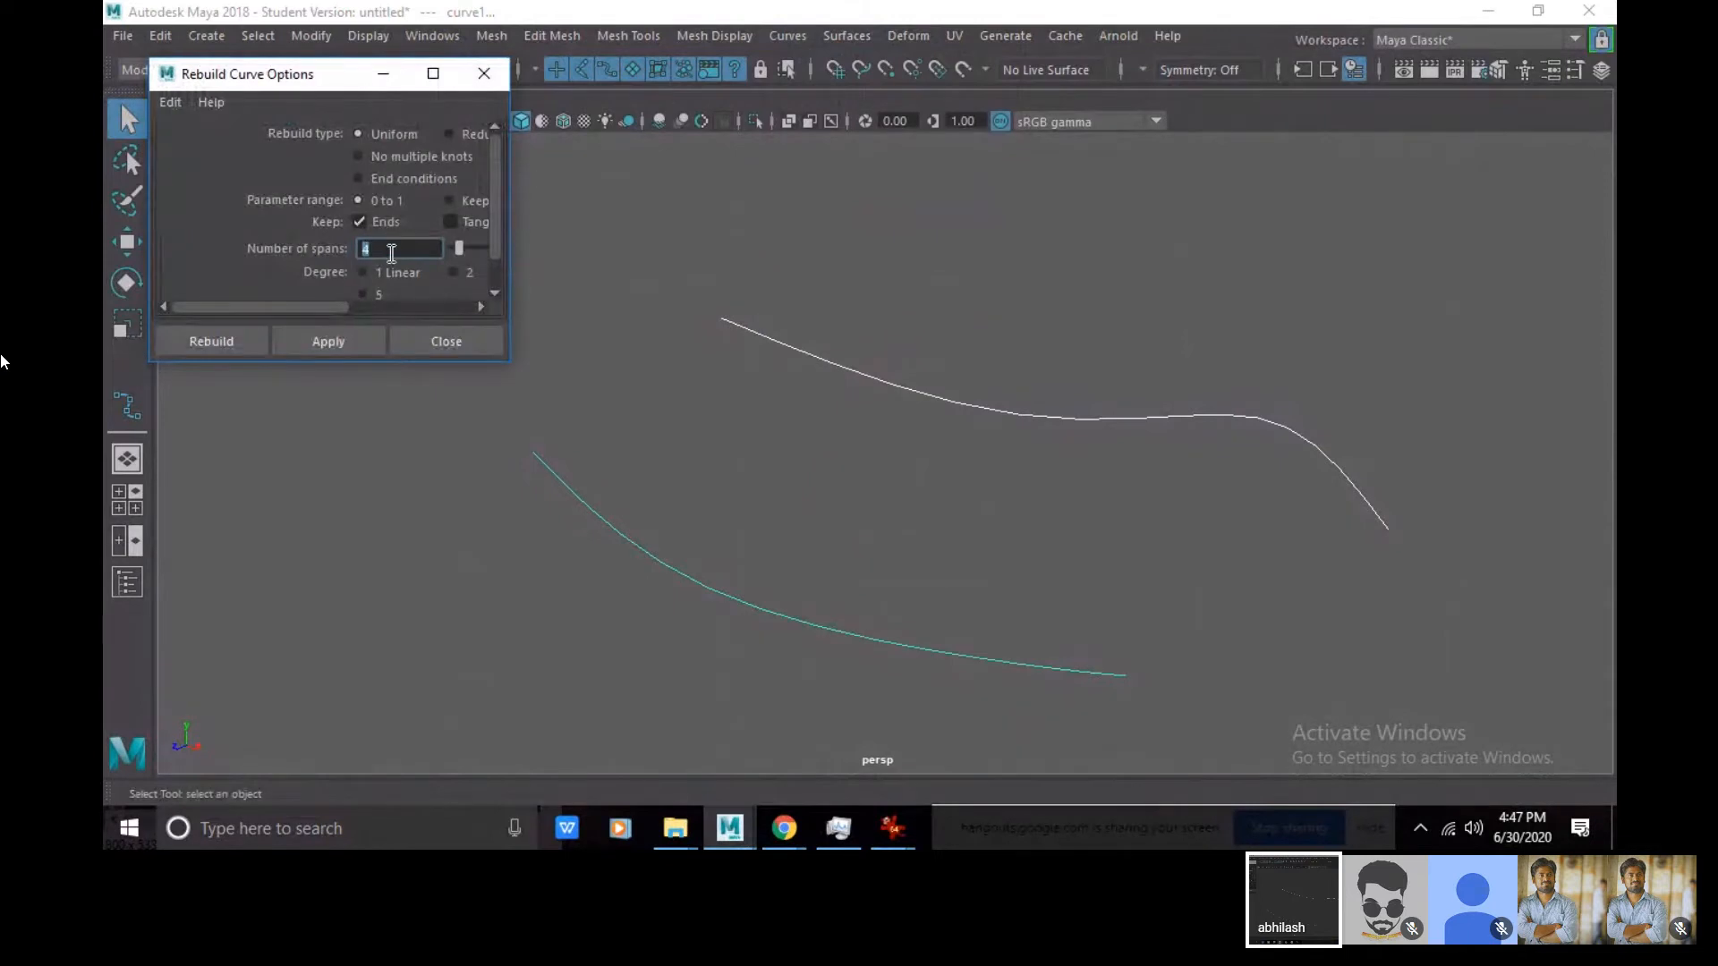
type("3")
left_click(340, 340)
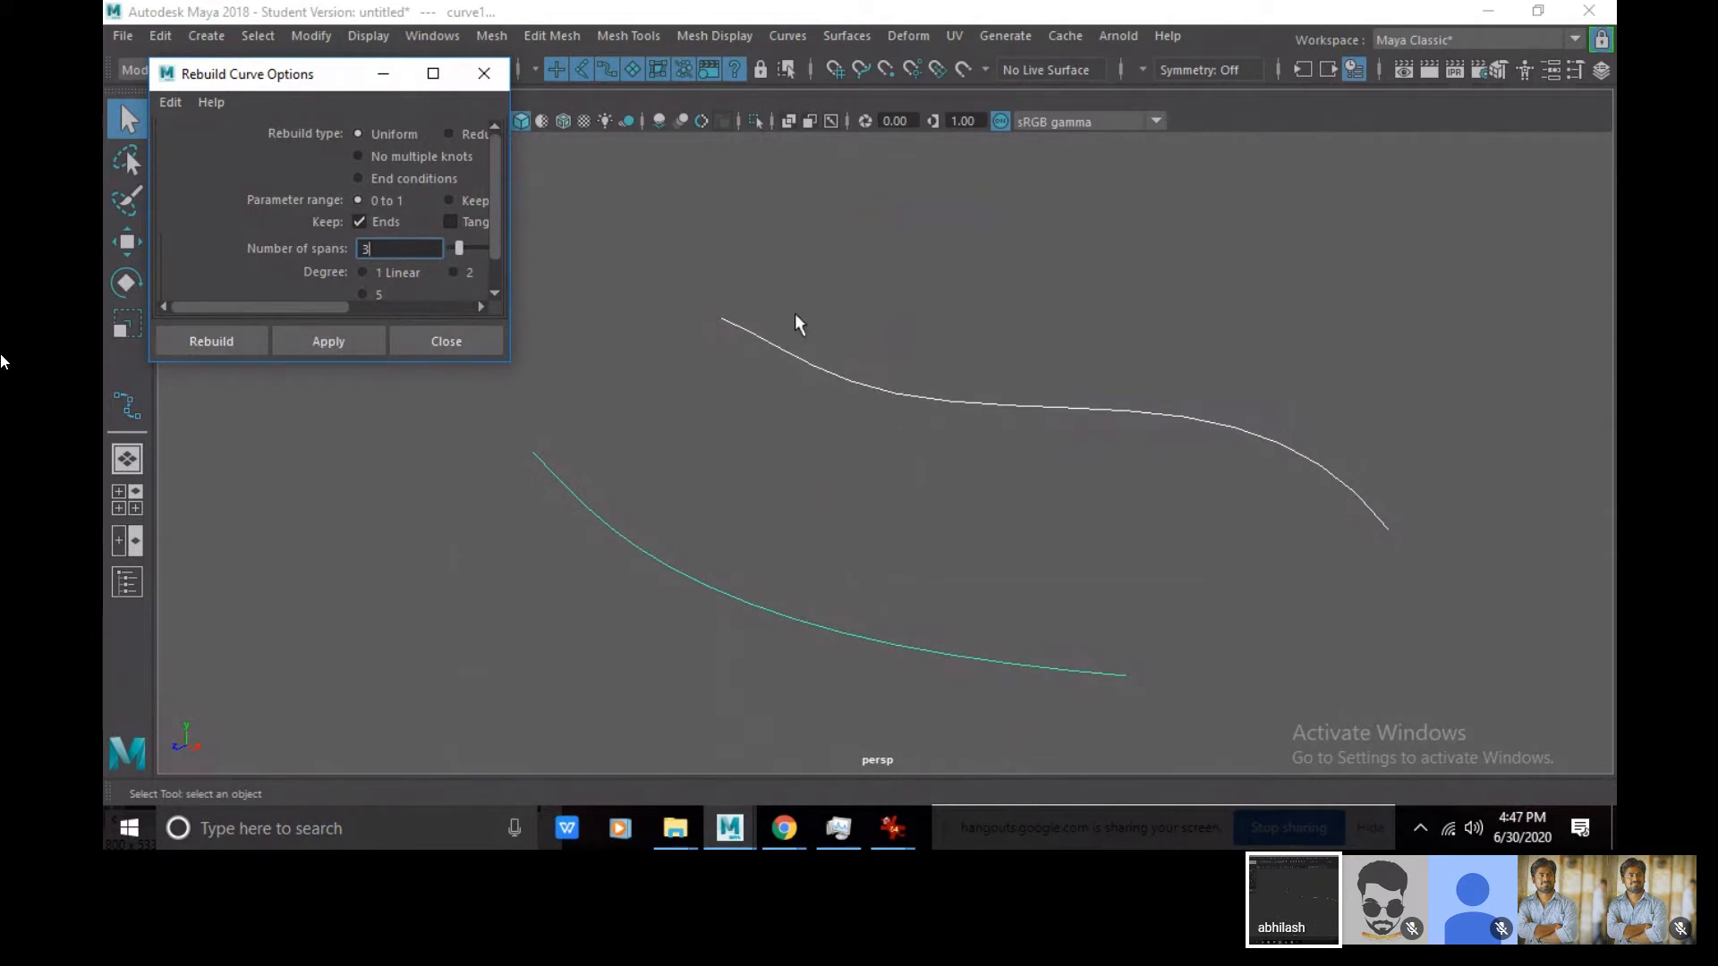
left_click(479, 341)
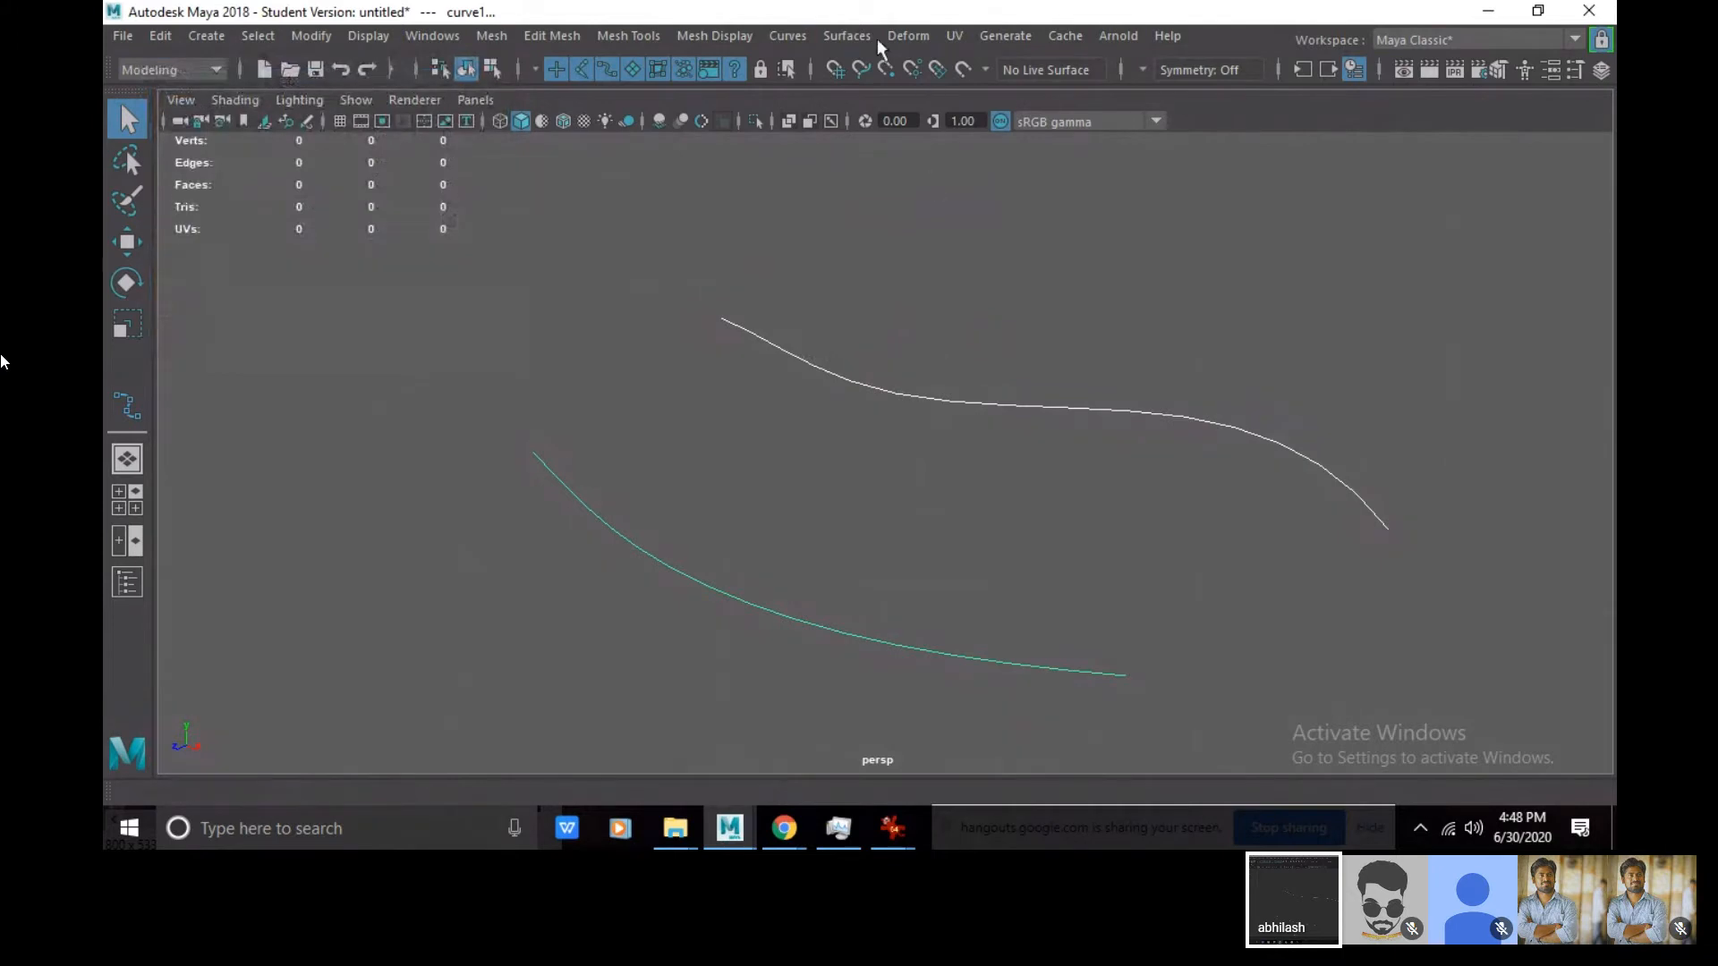
- Loft a NURBS surface between the two rebuilt curves
left_click_drag(856, 249, 921, 453)
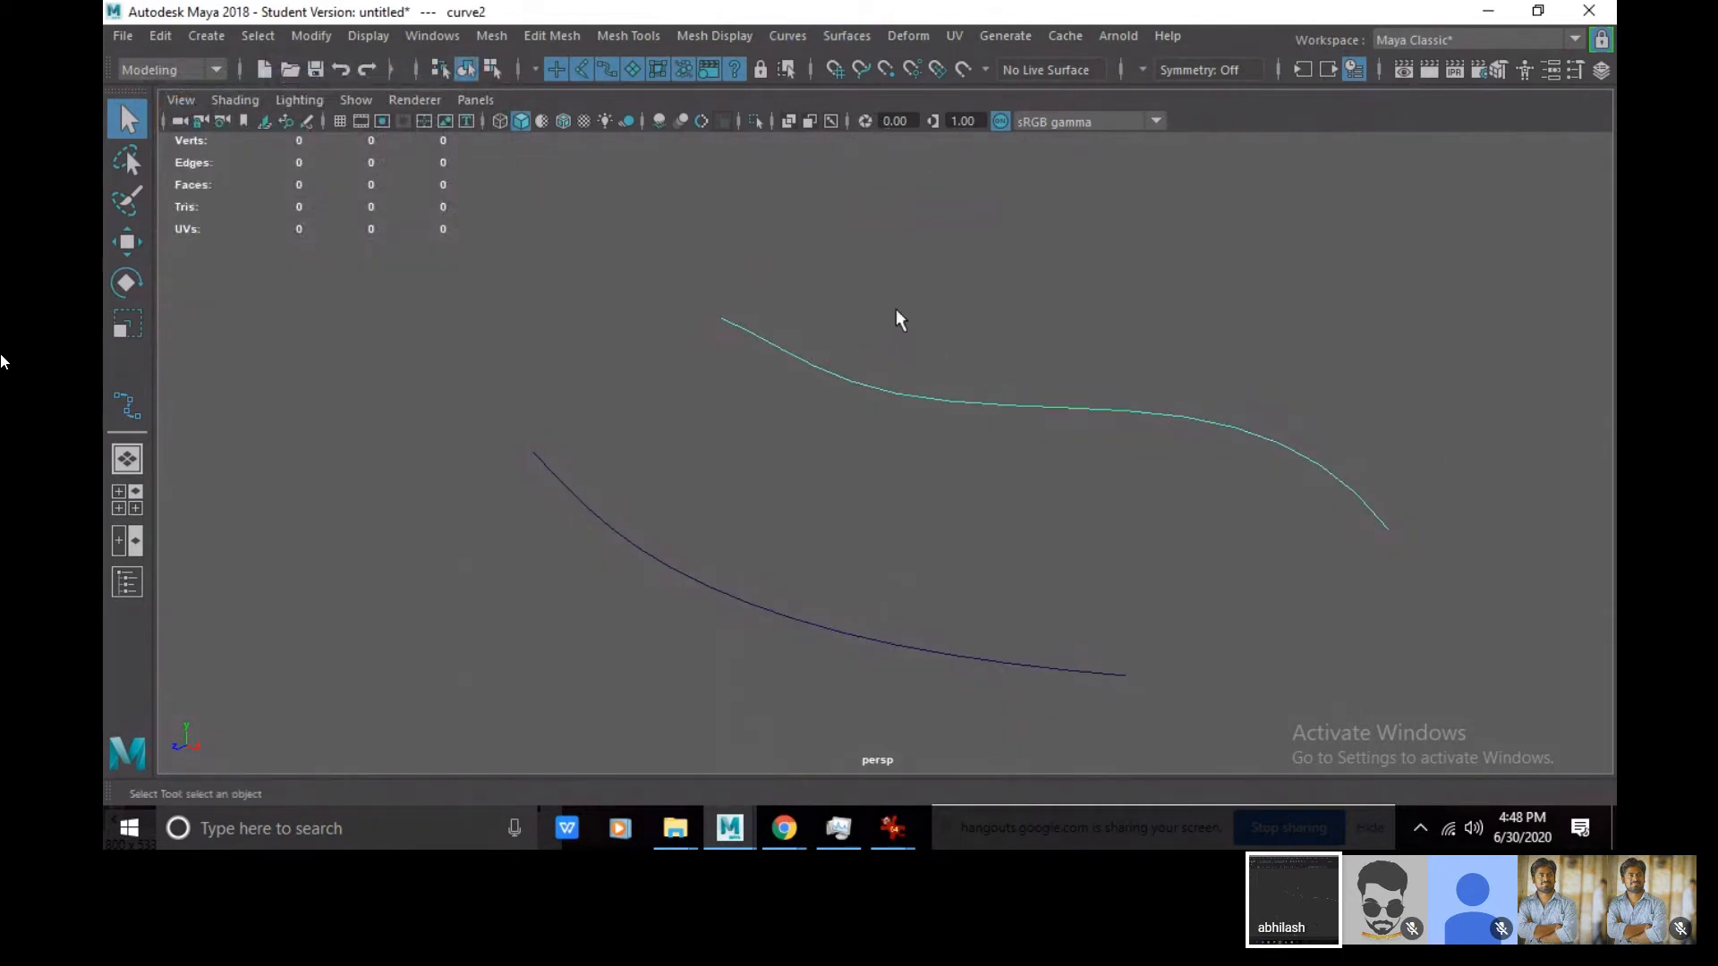
left_click(895, 307)
left_click_drag(864, 304, 1004, 771)
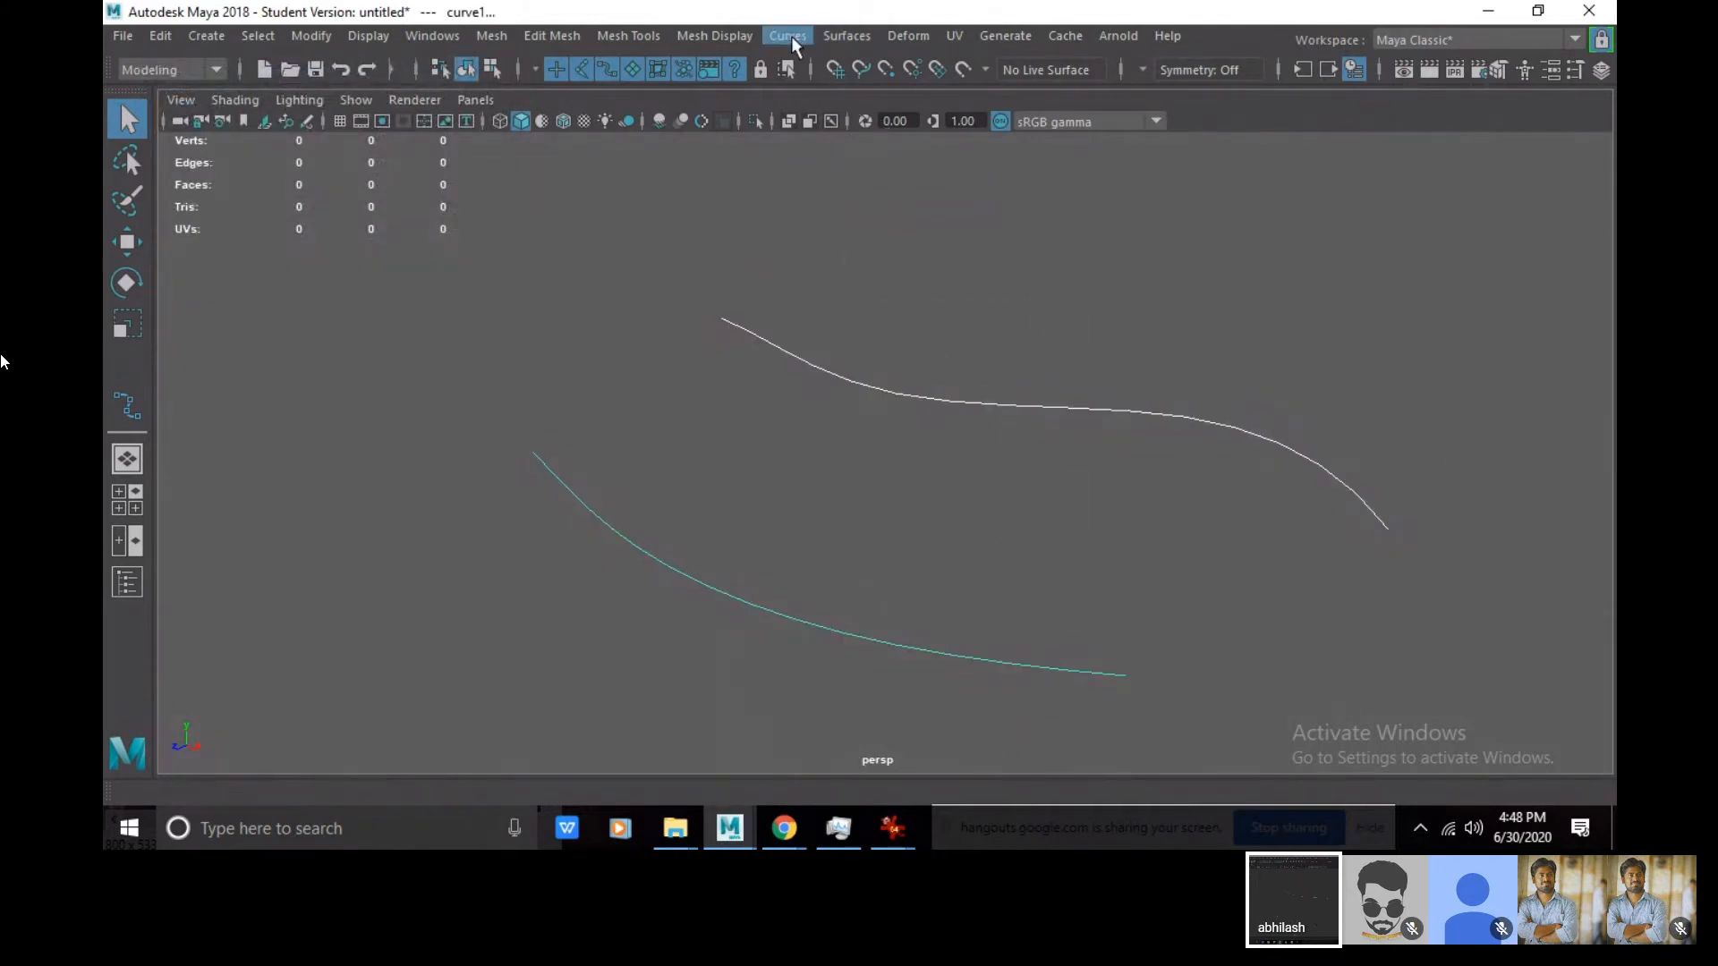
left_click(841, 38)
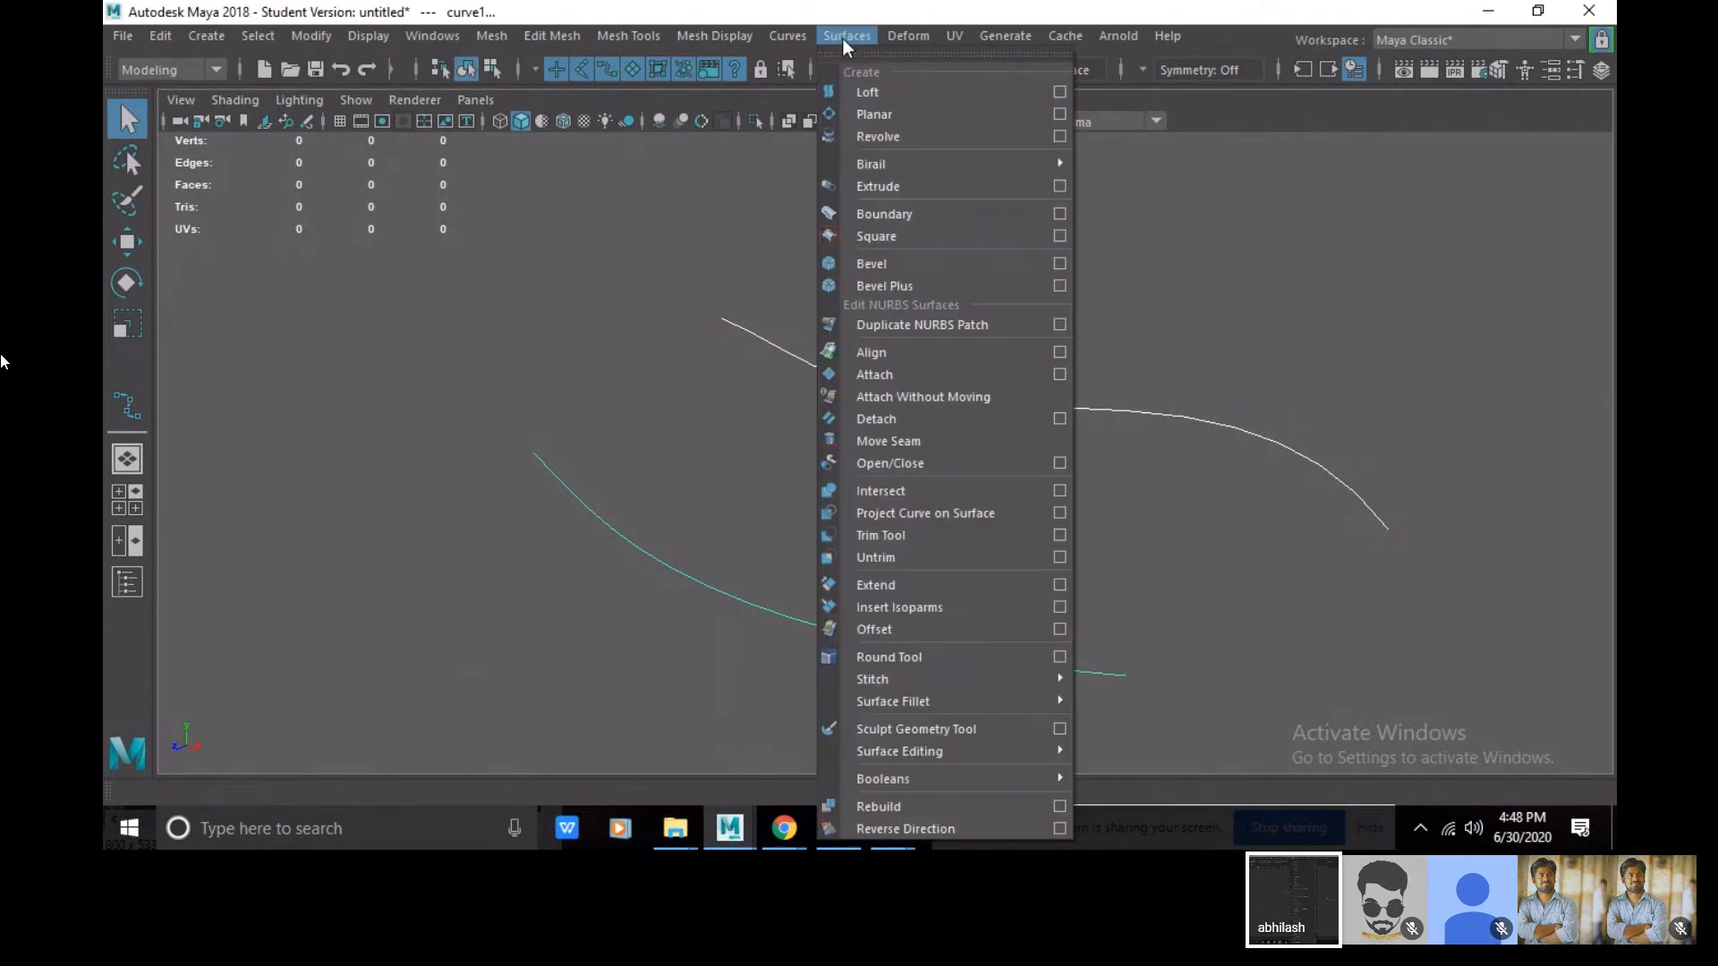
left_click(858, 73)
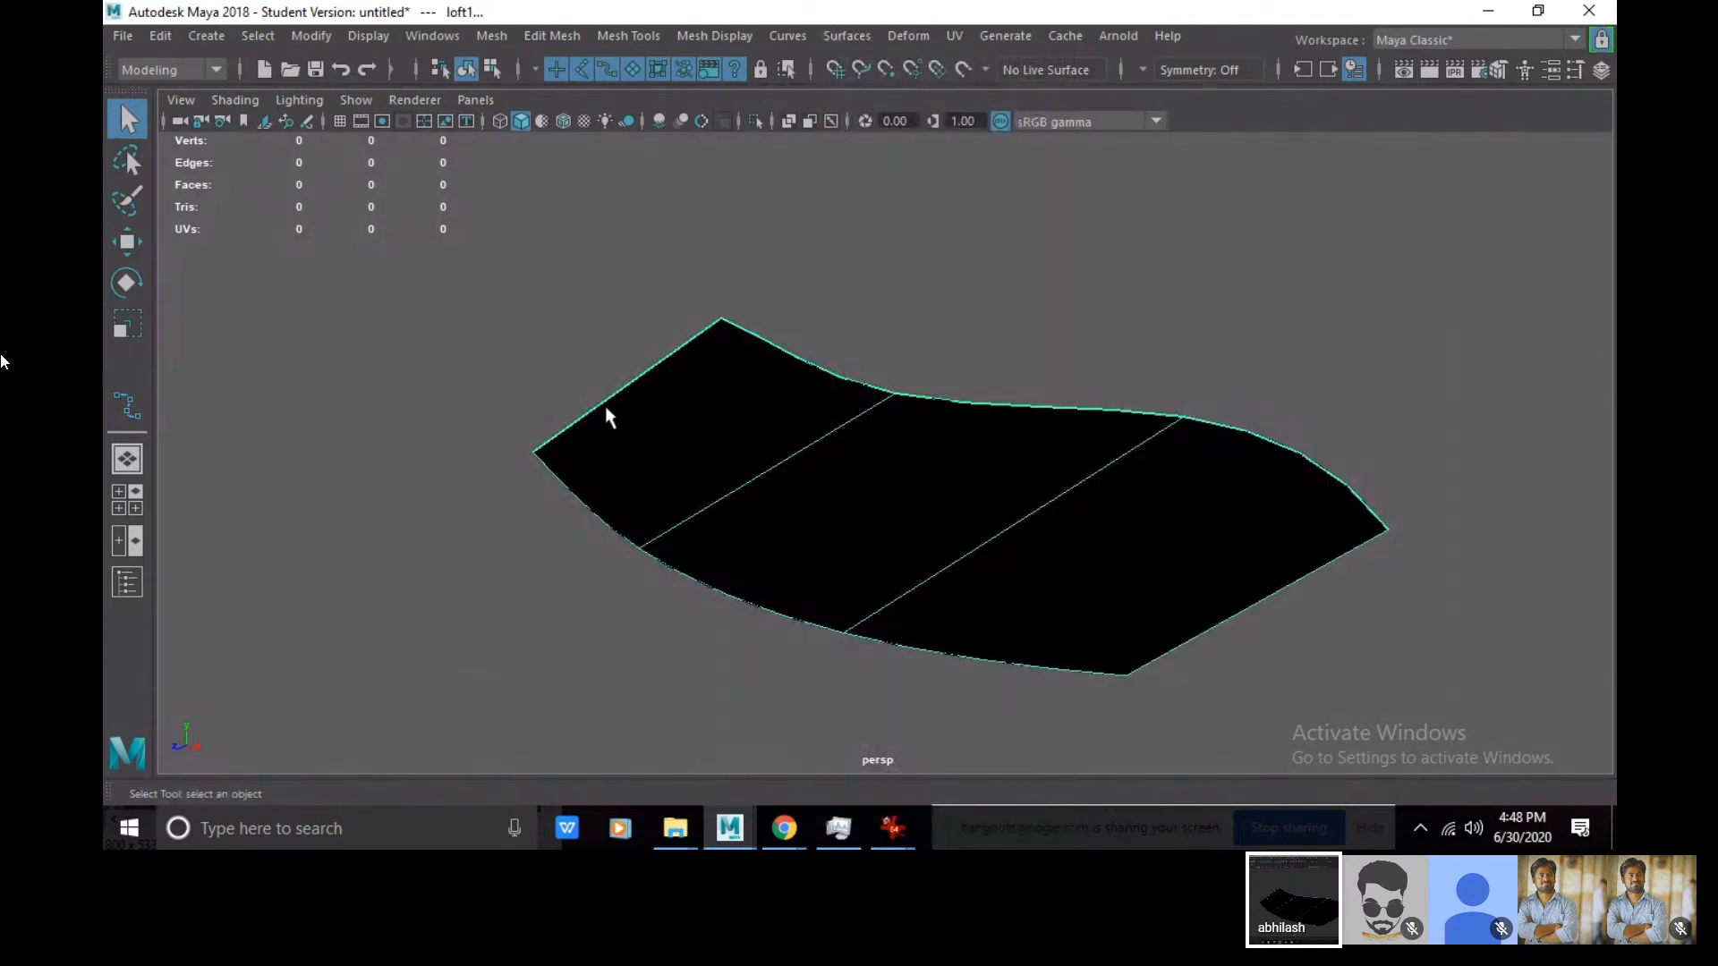
- Move the lofted surface down along the Y axis, clear of the two curves
left_click(982, 481)
key("w")
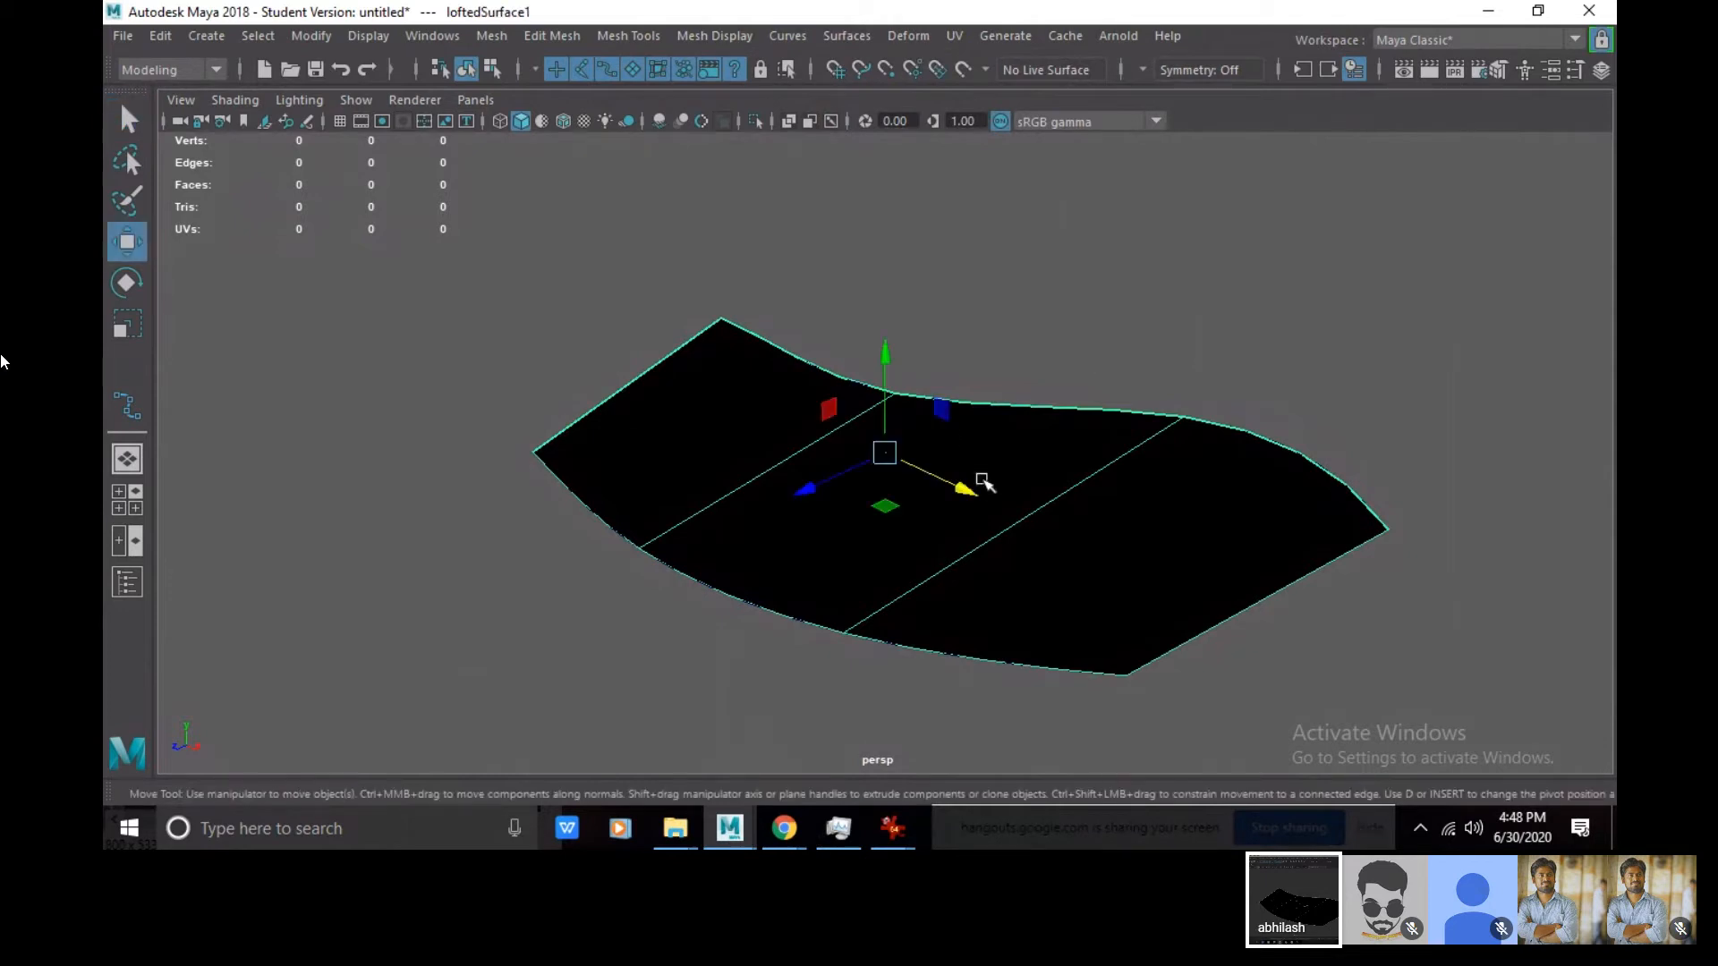
left_click_drag(904, 291, 1064, 789)
- Display the edit points of both rebuilt curves and examine how they line up
left_click_drag(900, 363, 1058, 669)
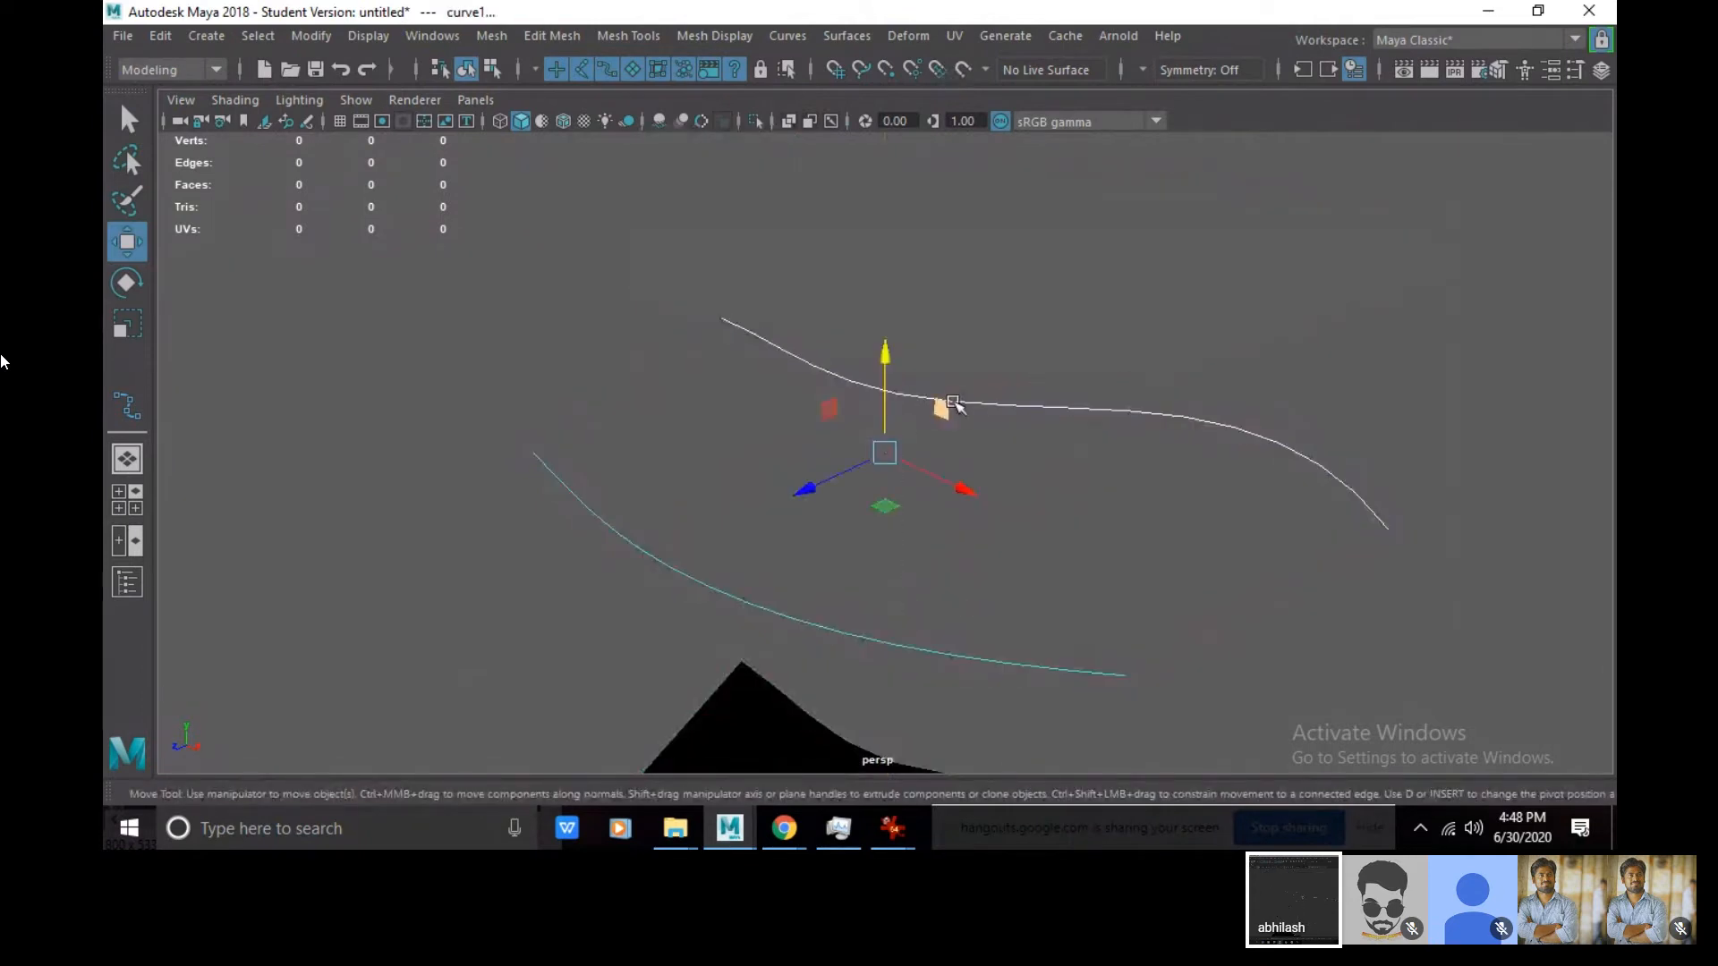
right_click_drag(954, 409, 821, 254)
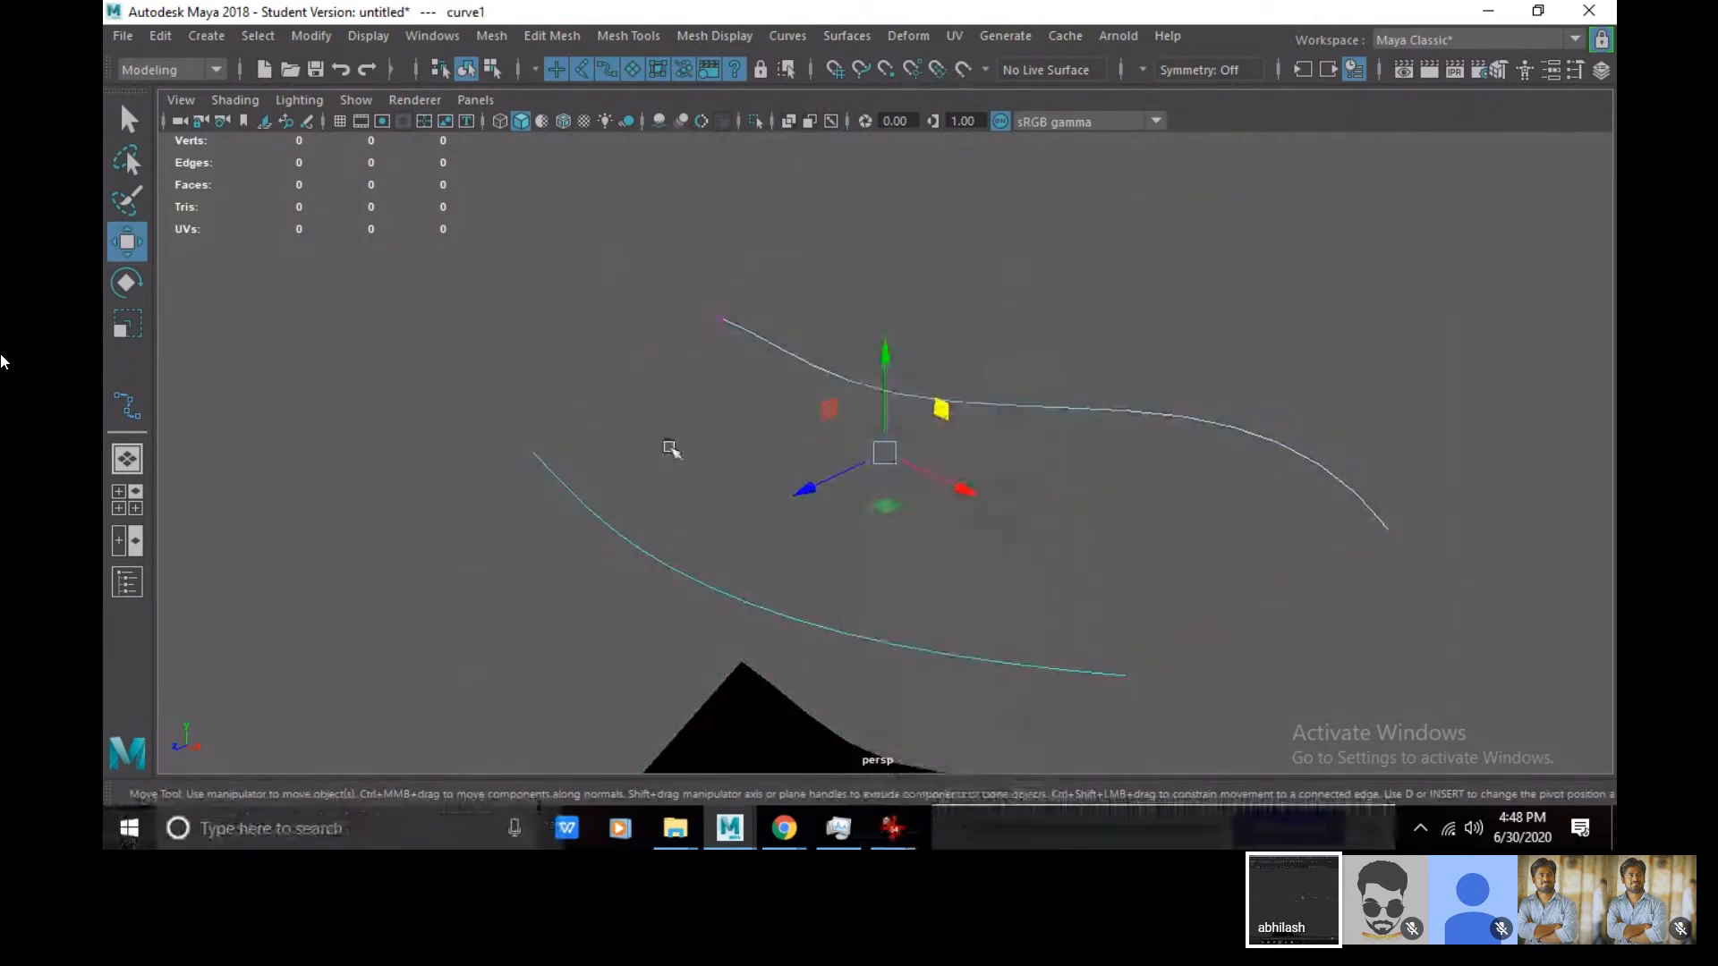
right_click_drag(594, 512, 582, 346)
left_click_drag(387, 213, 1454, 767)
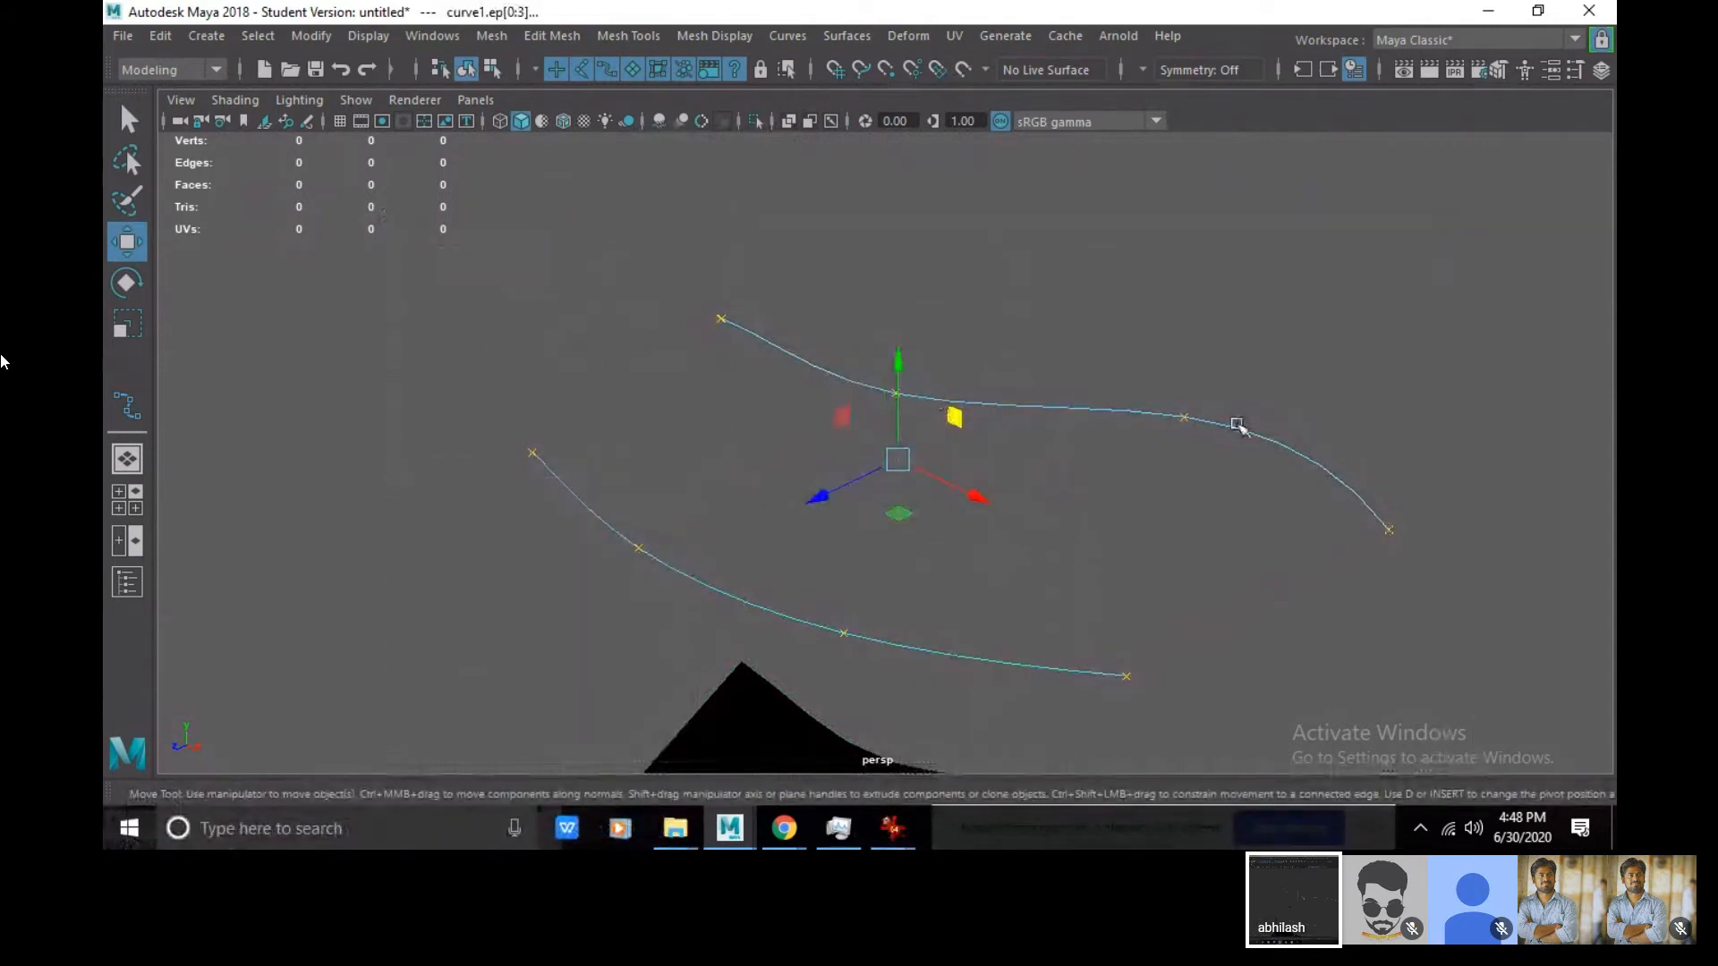
left_click(1047, 594)
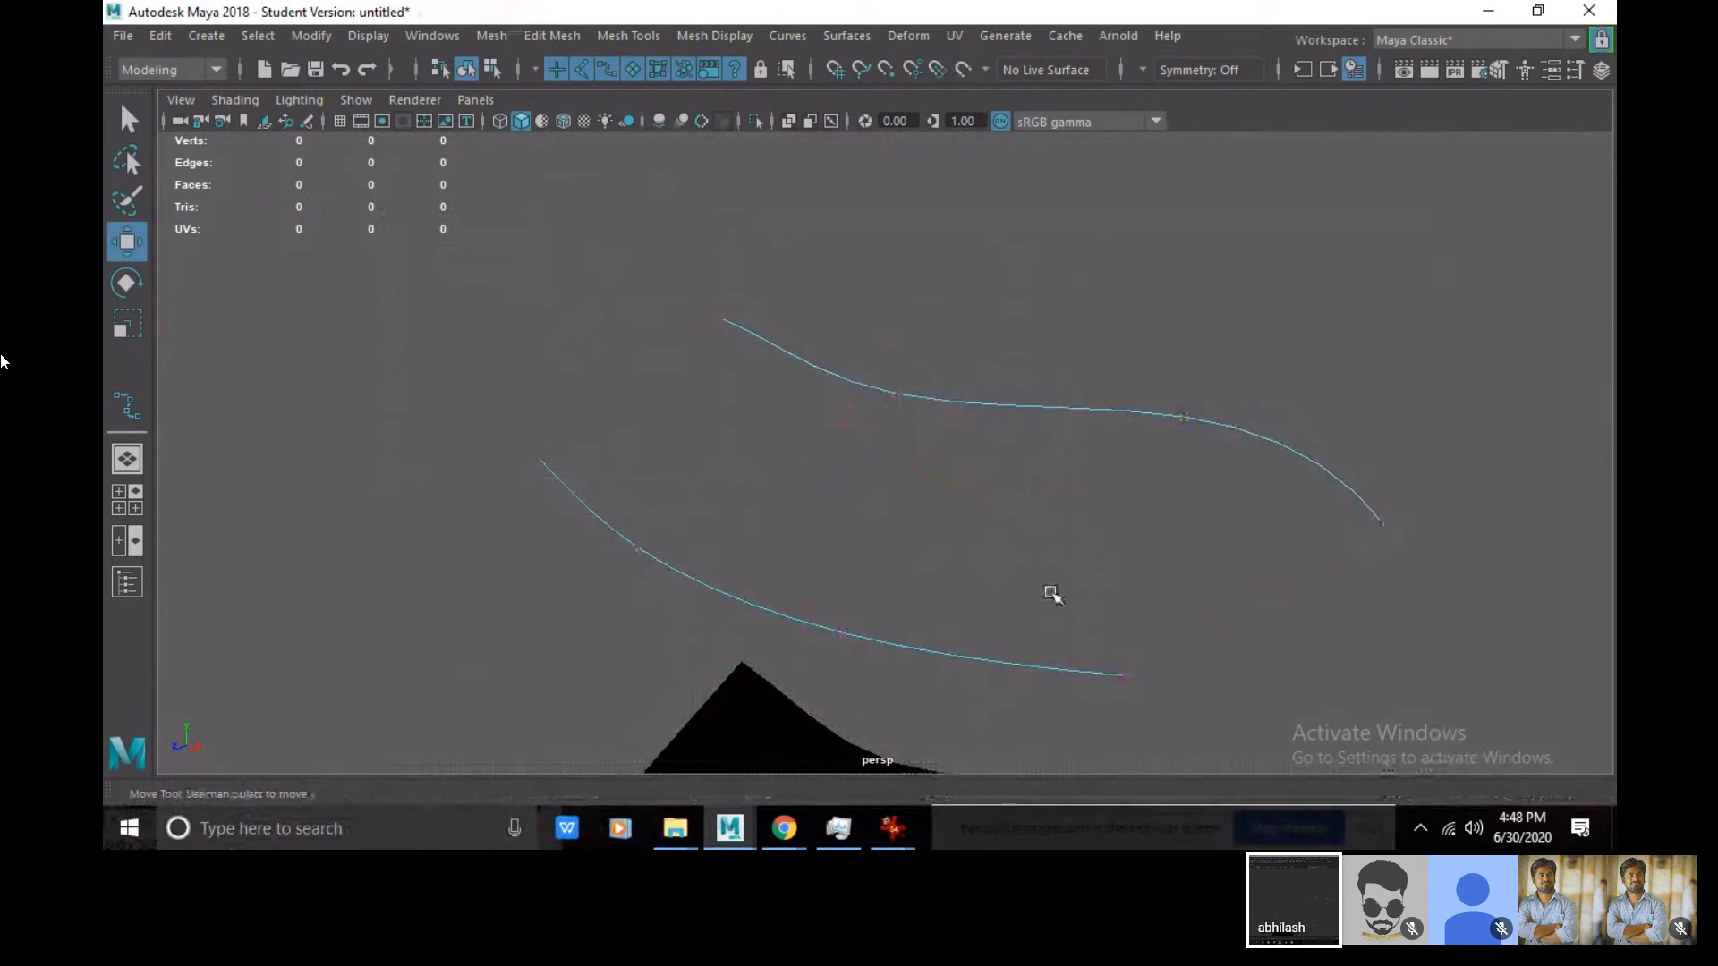
left_click(758, 735)
left_click_drag(755, 299, 1166, 674, "shift")
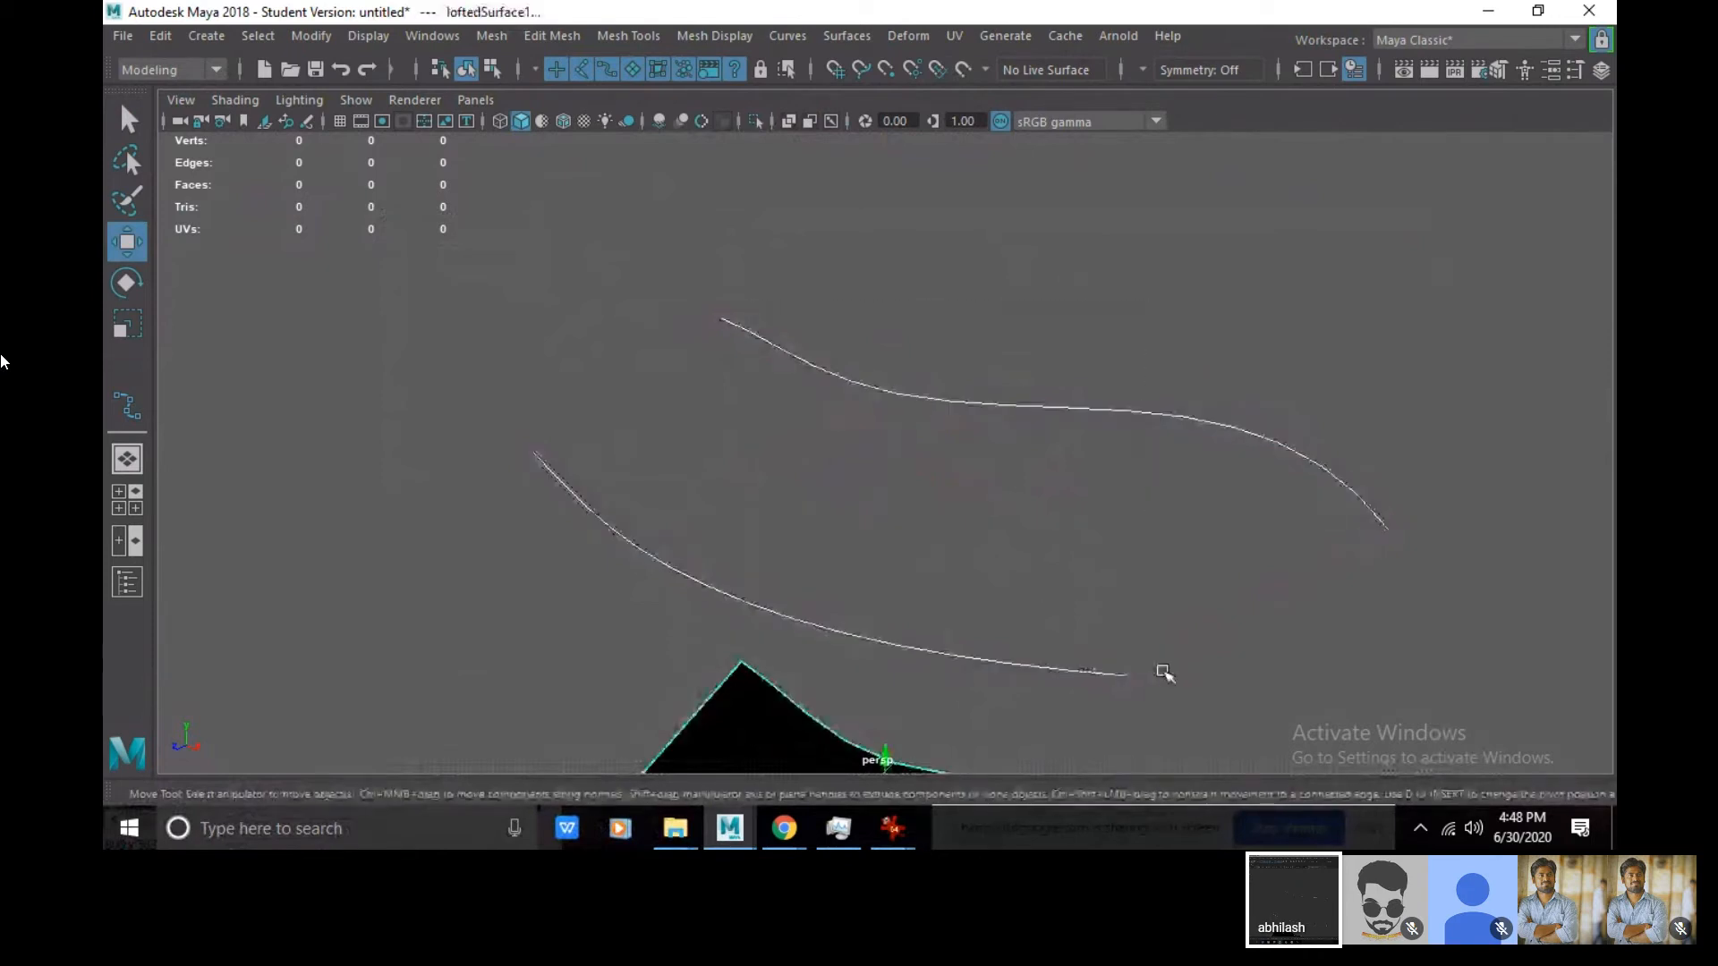
left_click(790, 36)
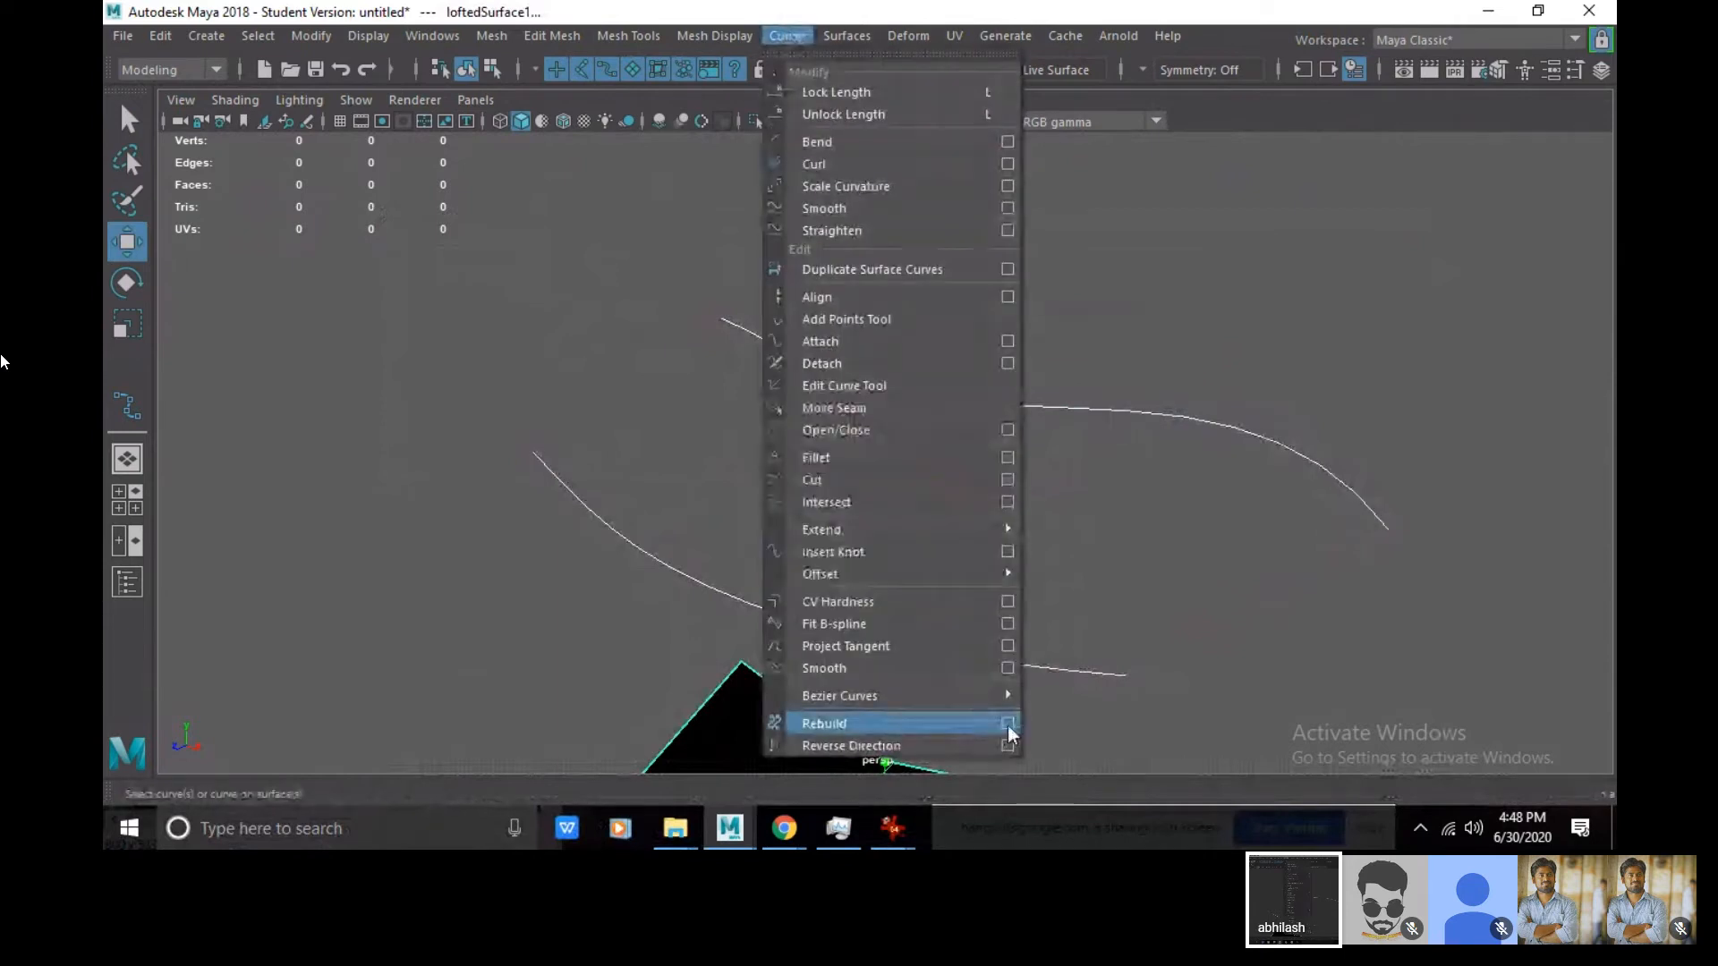
- Check the Hangouts call window in Chrome, return to Maya and delete the lofted surface
left_click(785, 830)
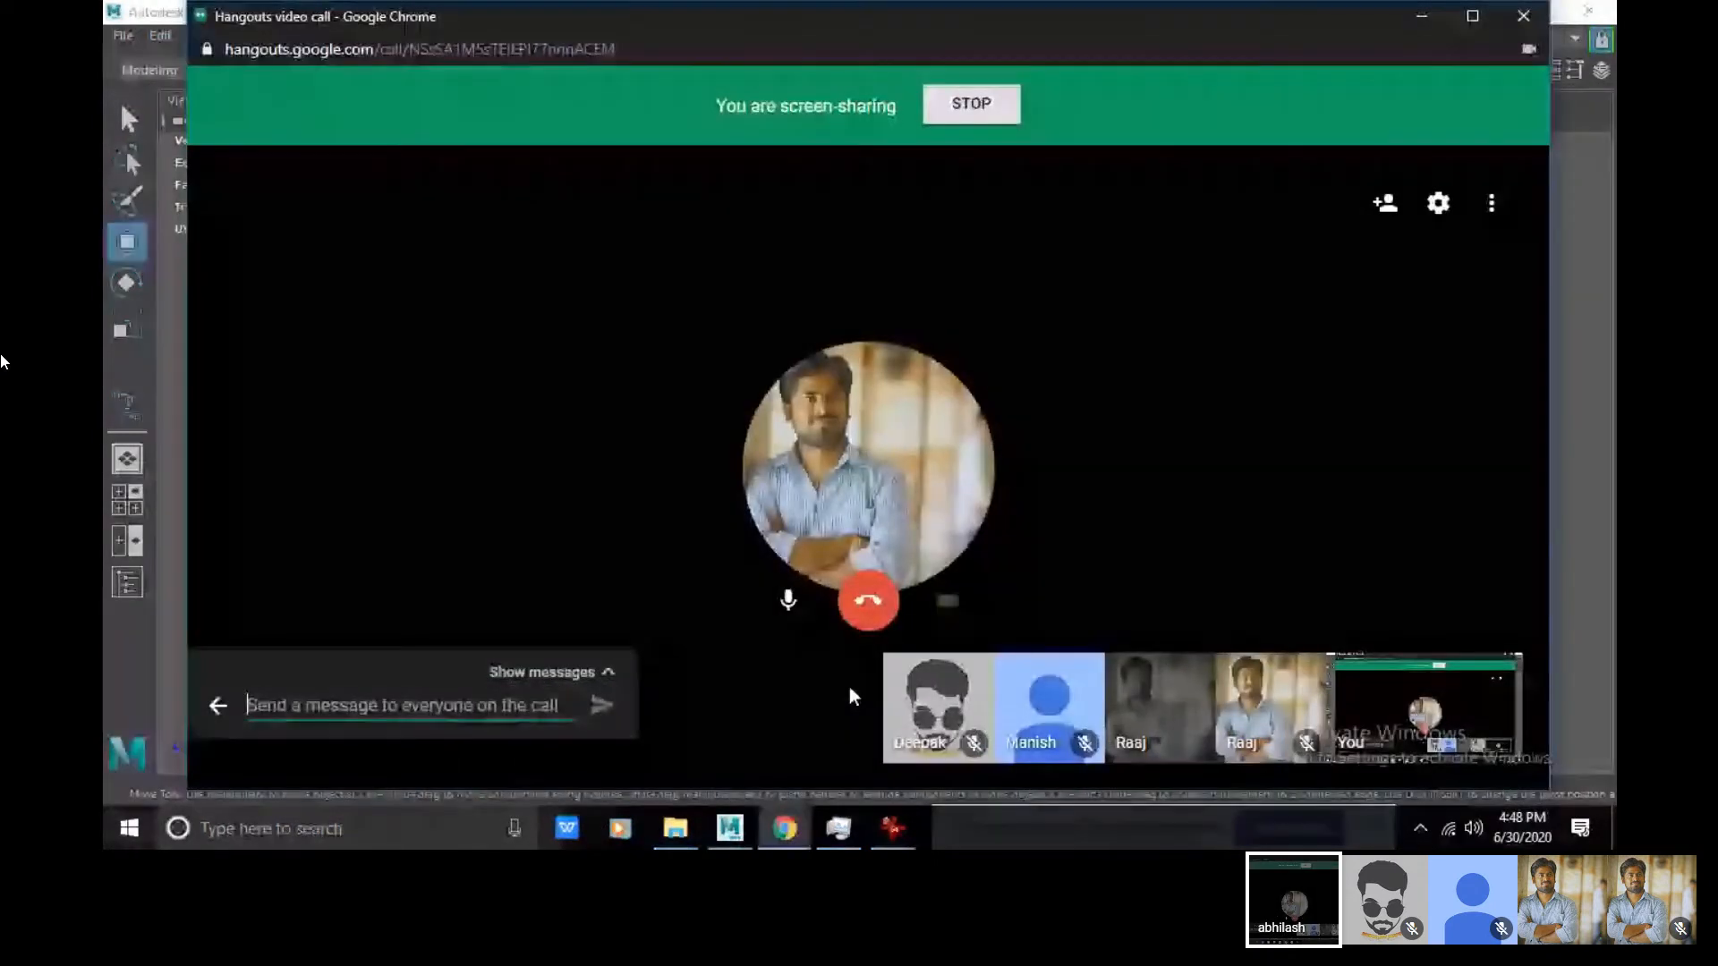
left_click(1413, 16)
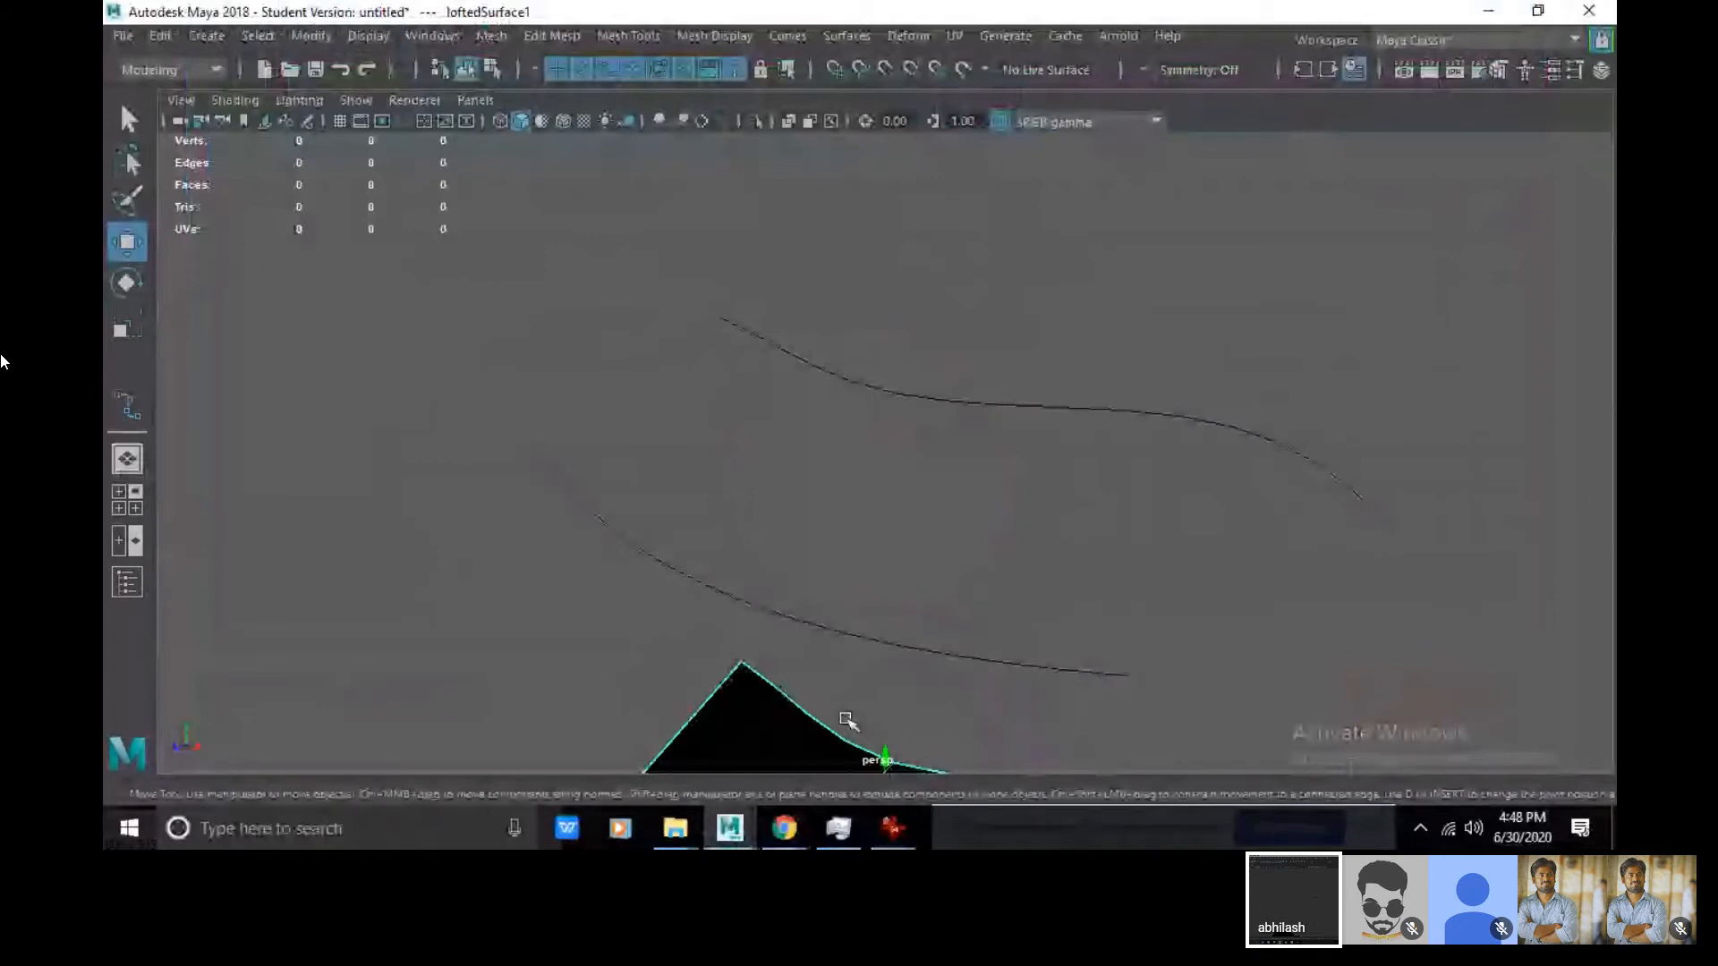
key("Delete")
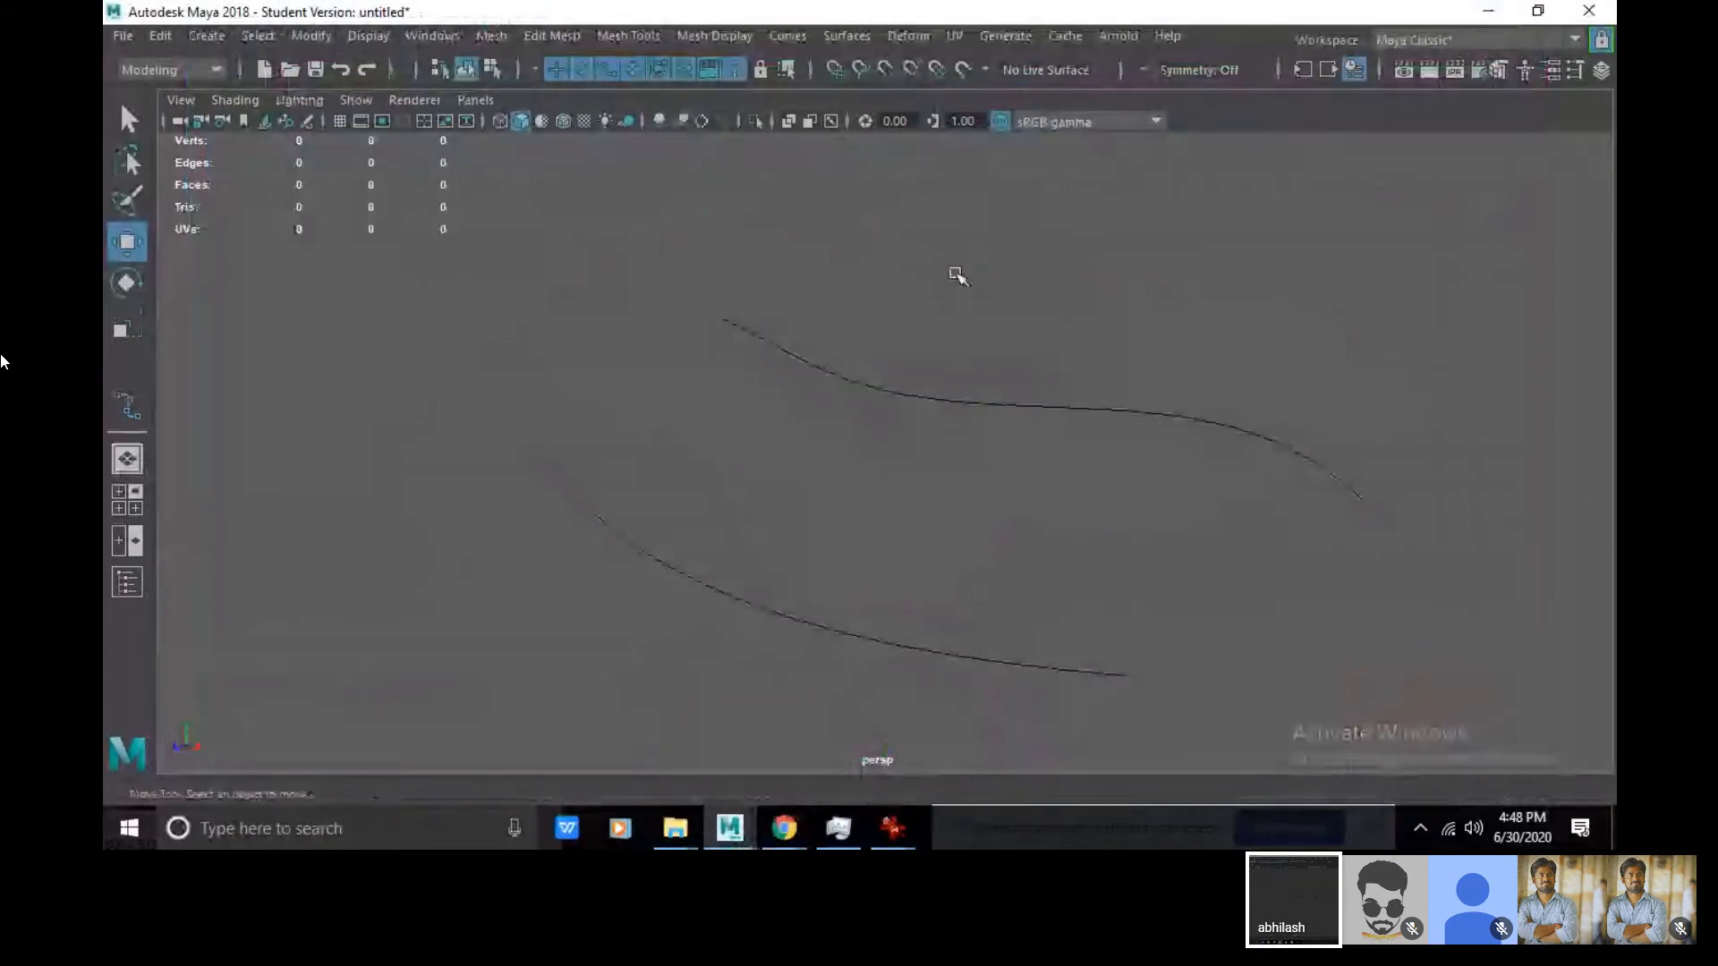
- Raise the third control vertex of the back curve, lower its fourth one, and return to object mode
left_click(989, 406)
left_click_drag(824, 342, 940, 474)
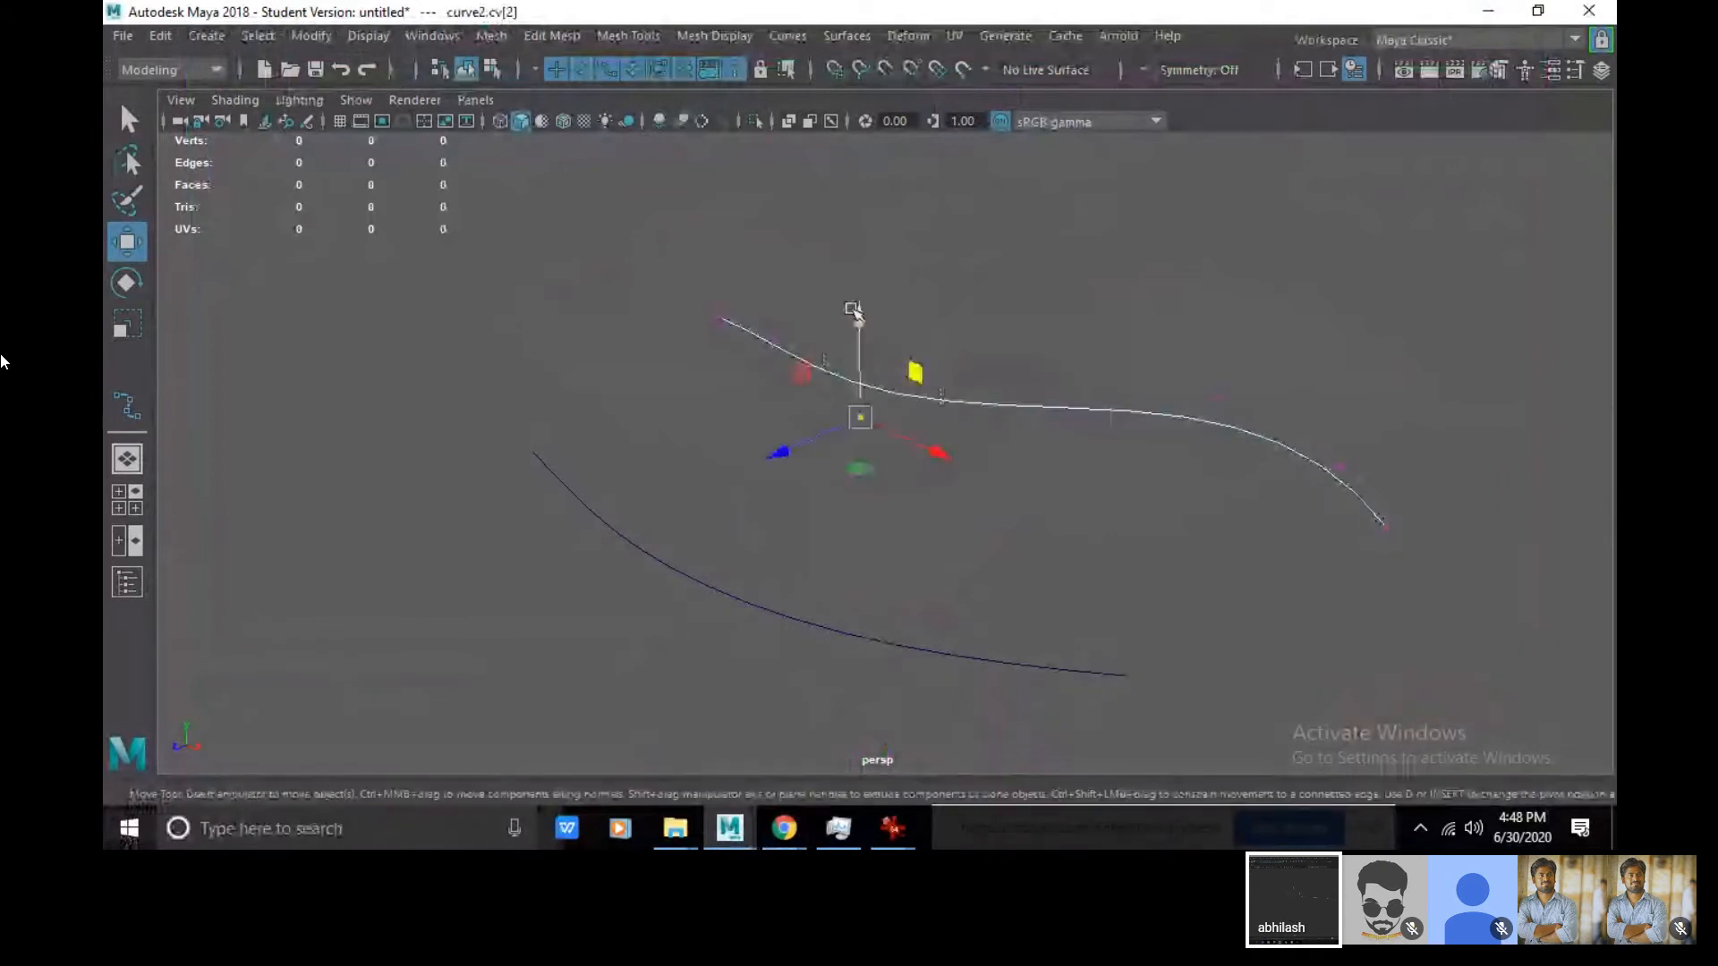
left_click_drag(855, 313, 856, 171)
left_click(921, 249)
left_click_drag(1167, 344, 1266, 447)
left_click(1257, 535)
left_click_drag(1219, 299, 1237, 532)
mouse_move(1213, 388)
left_mouse_down()
mouse_move(1207, 375)
mouse_move(1206, 421)
left_mouse_up()
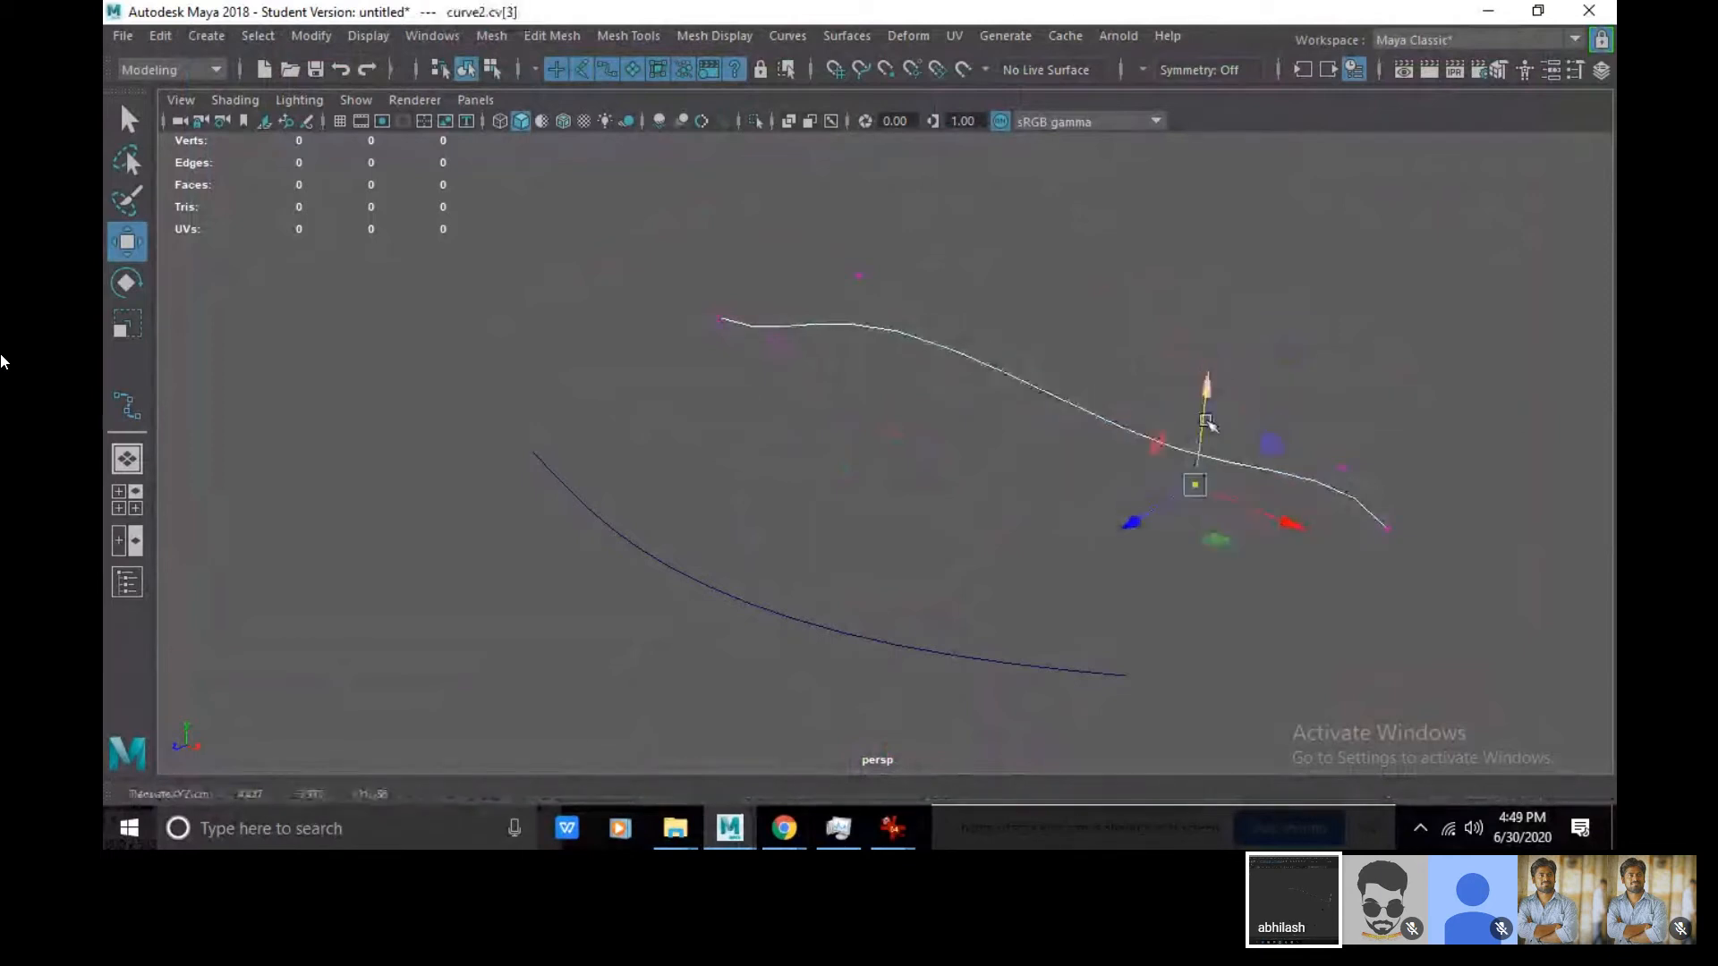
key("F8")
left_click(683, 575)
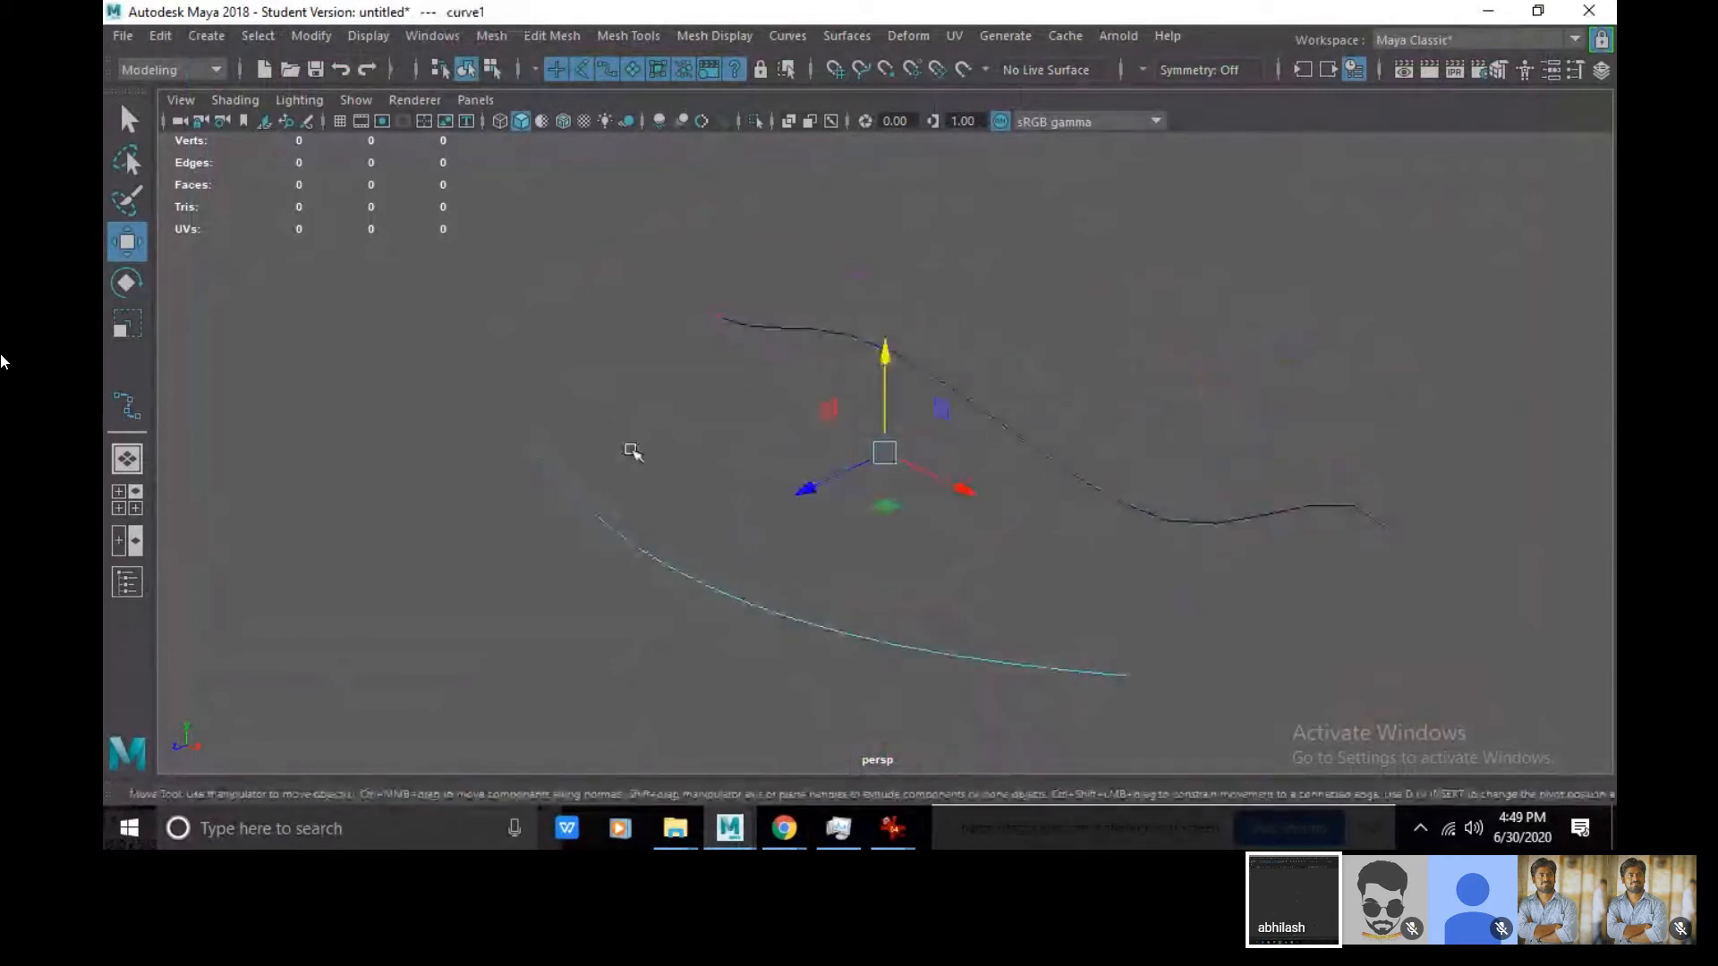
left_click(836, 456)
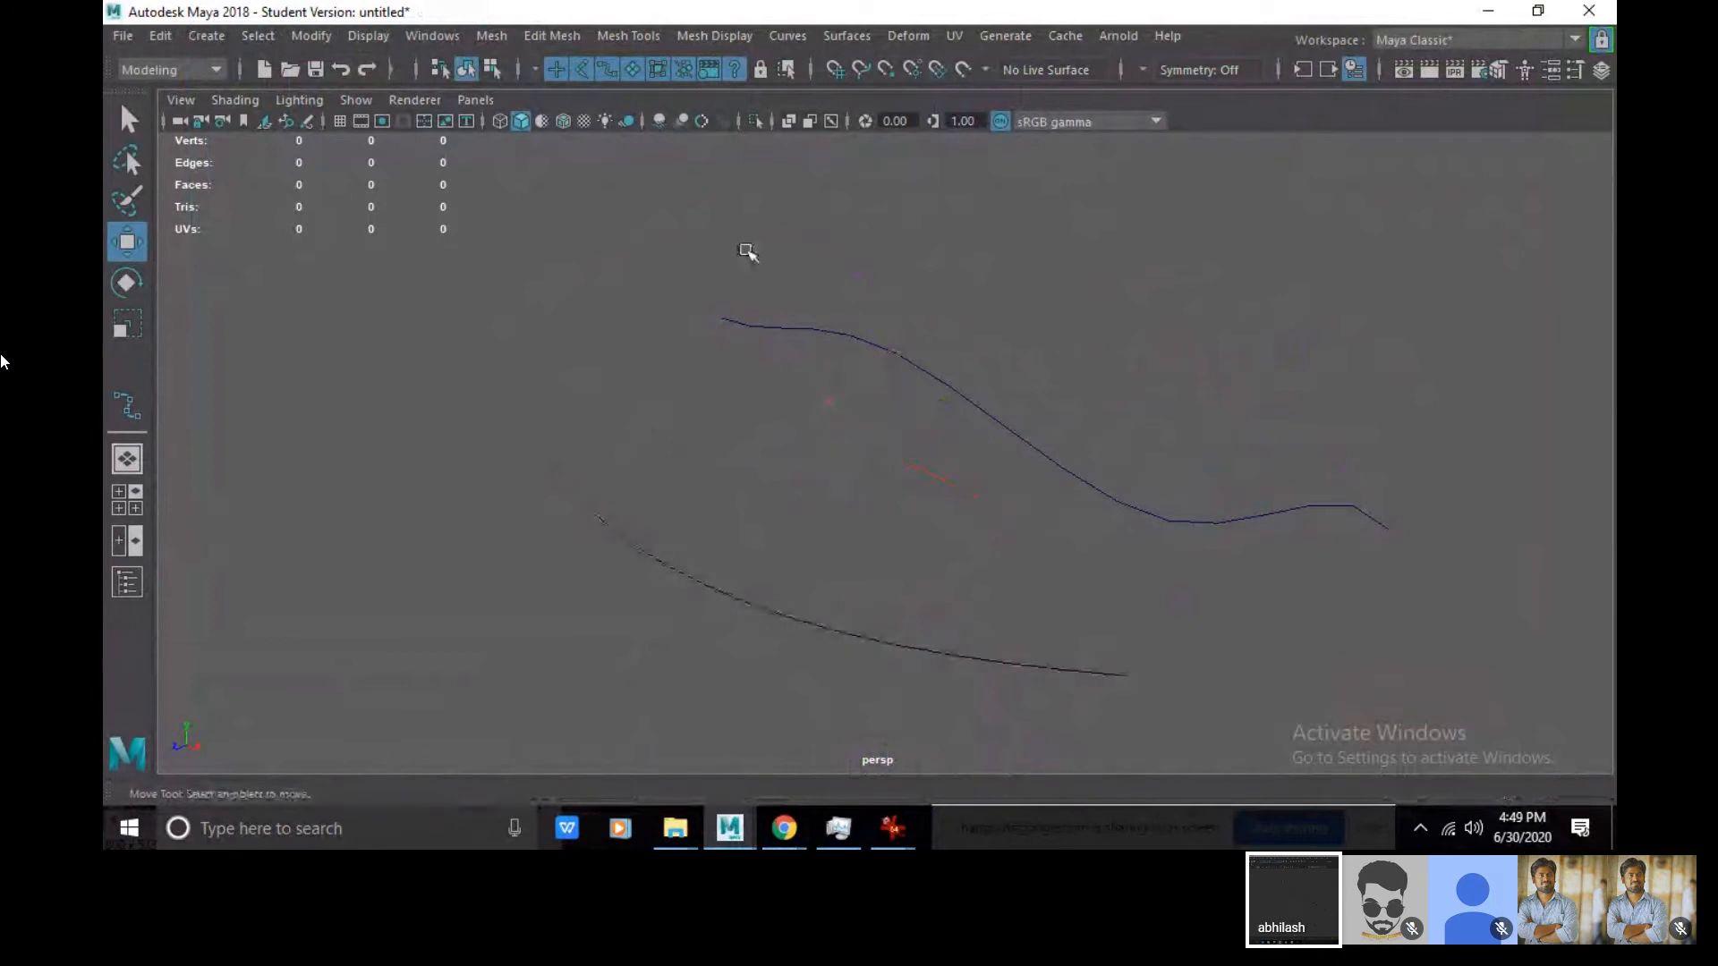
left_click_drag(747, 253, 893, 359)
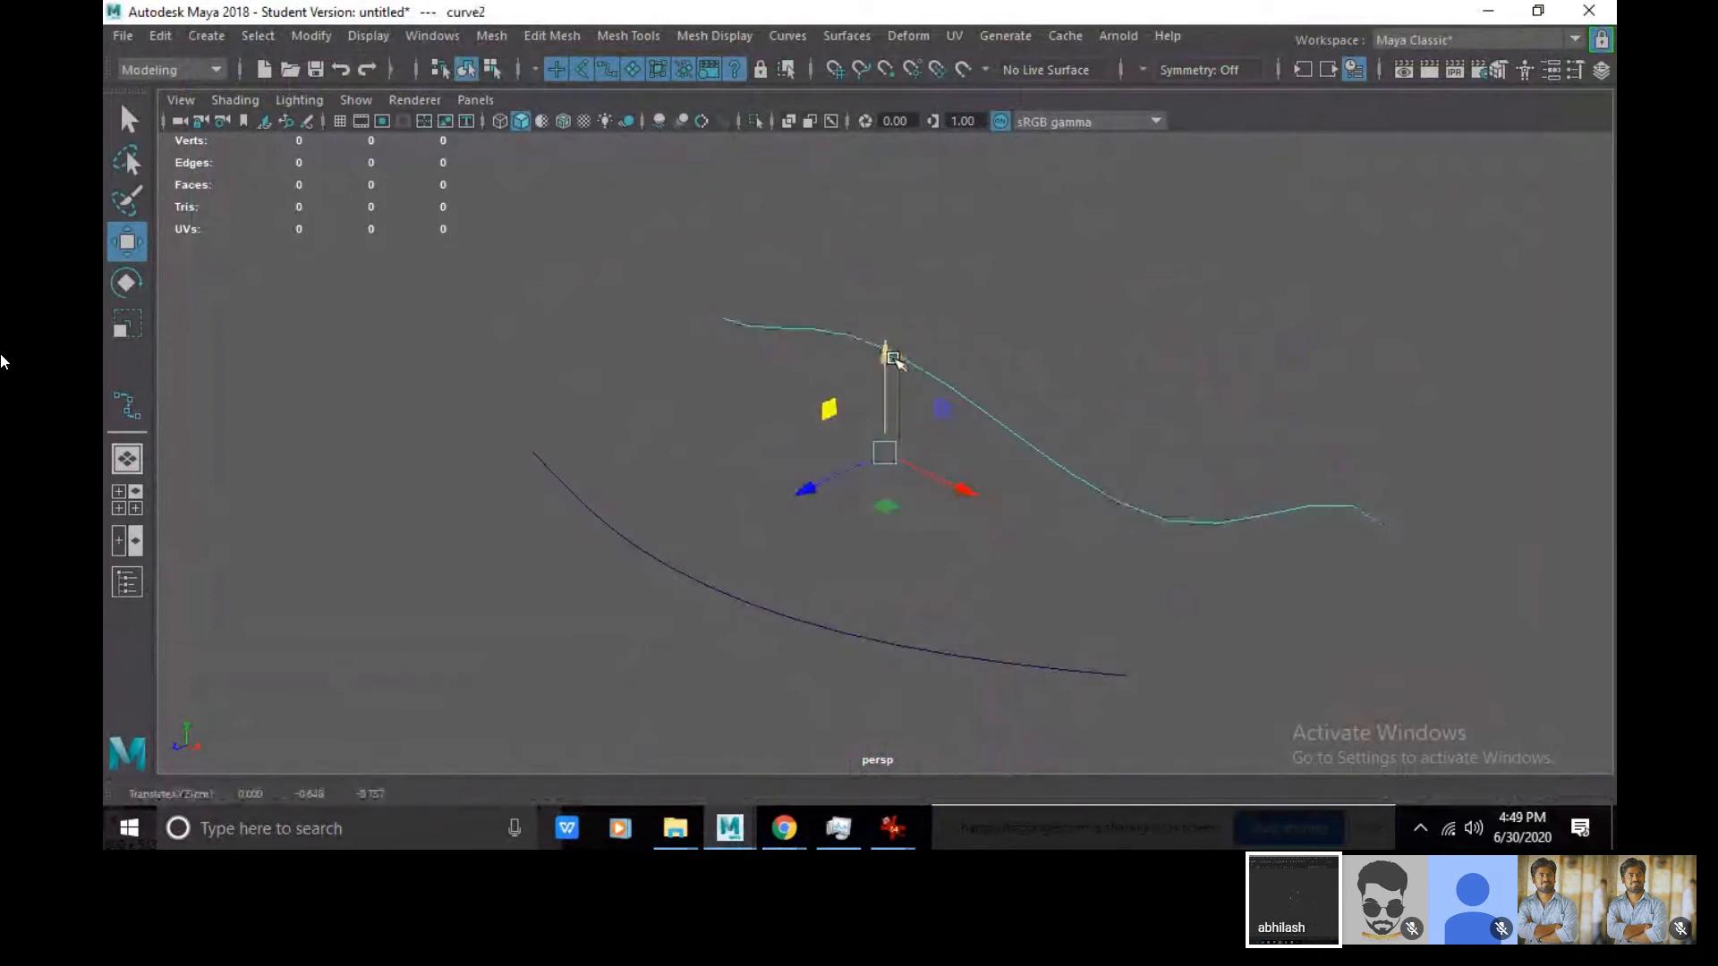
left_click(1023, 349)
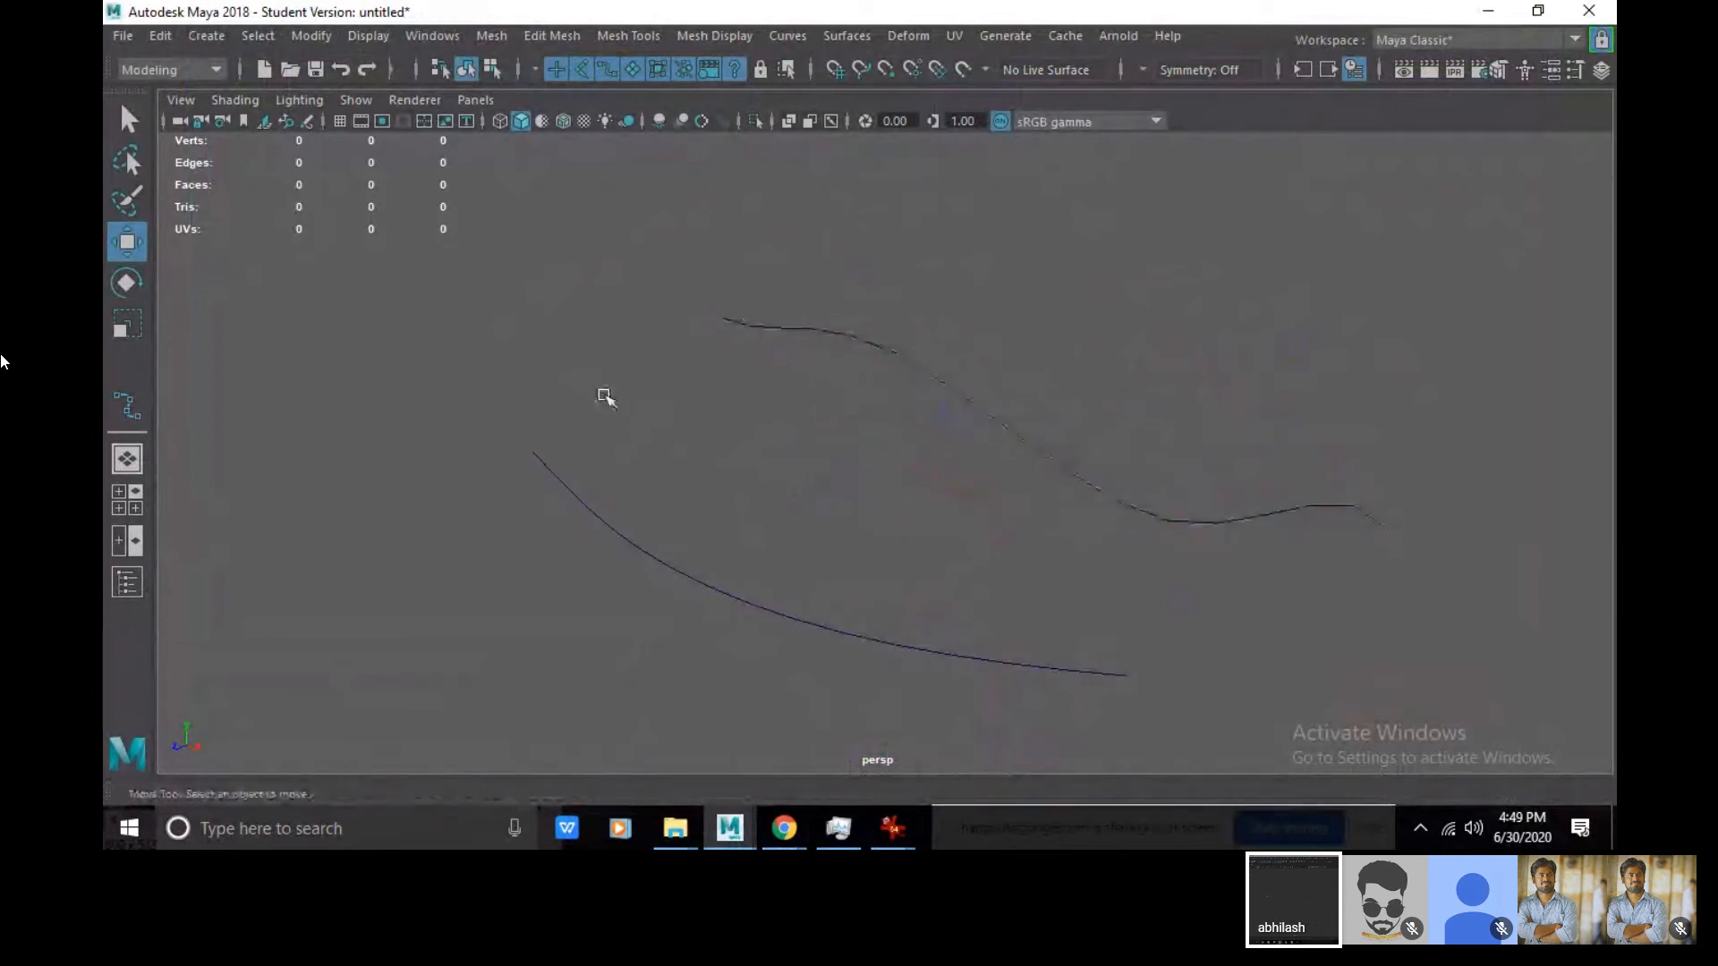
- Draw a straight EP curve joining the start points of the front and back curves, snapped to their ends
left_click(131, 400)
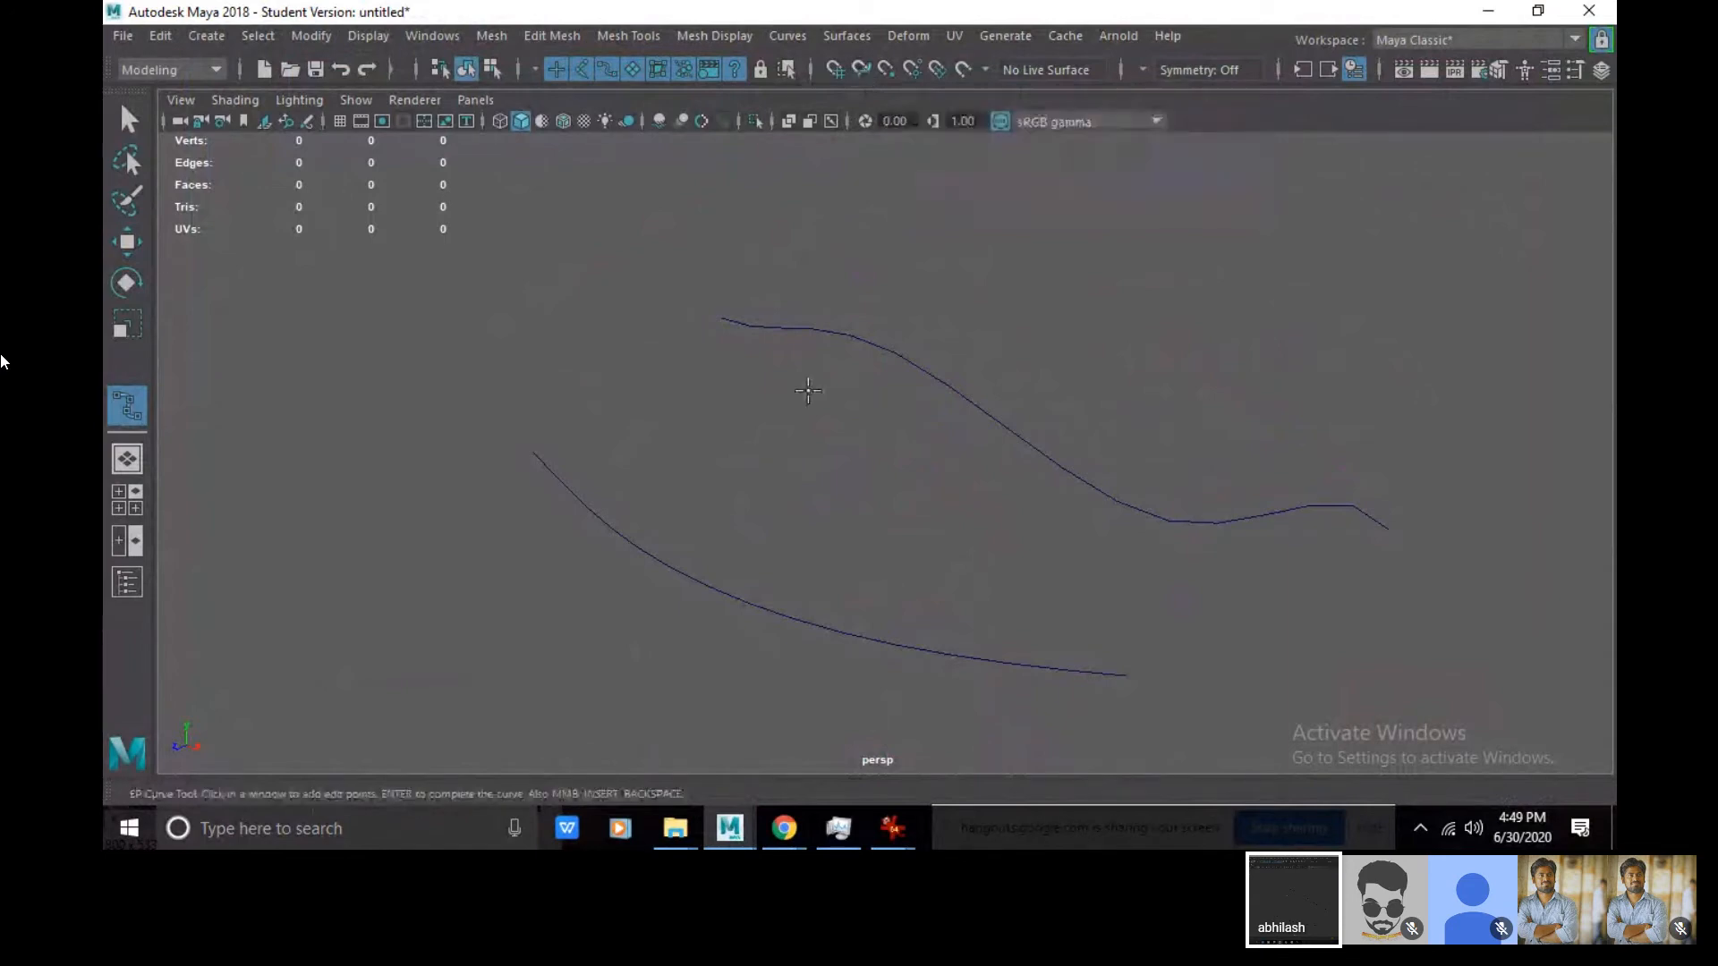
left_click_drag(612, 522, 579, 494)
key("c")
left_click_drag(606, 518, 483, 295)
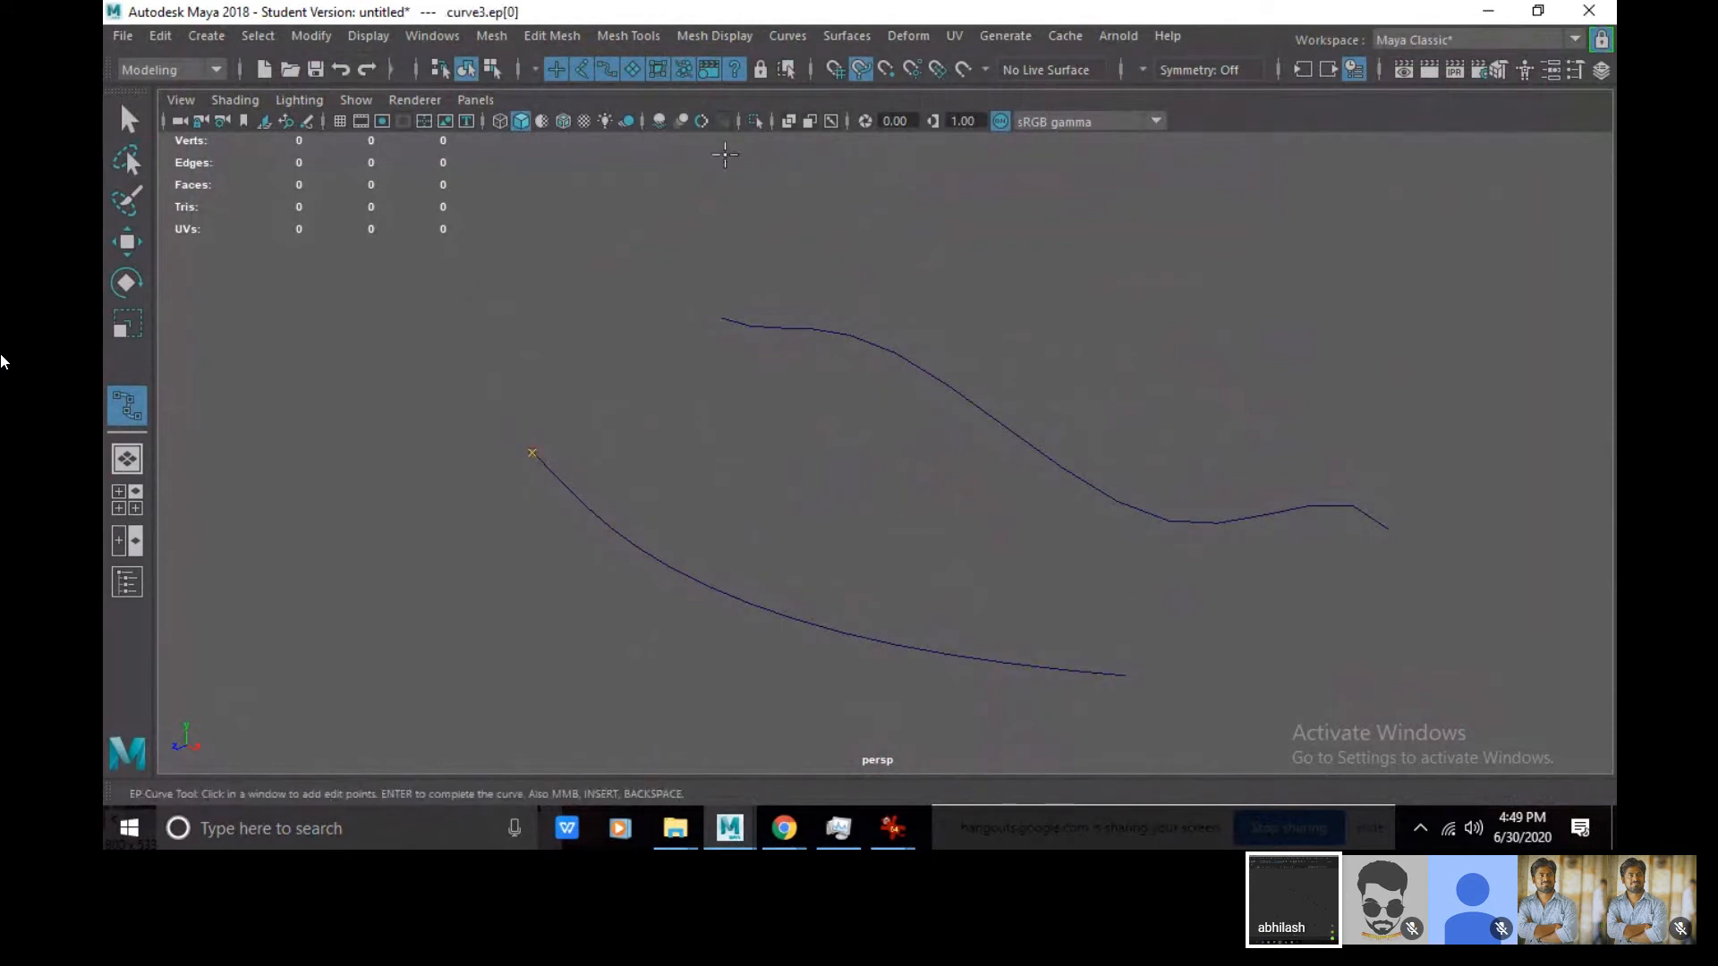
left_click(864, 66)
left_click_drag(1023, 441, 659, 255)
key("w")
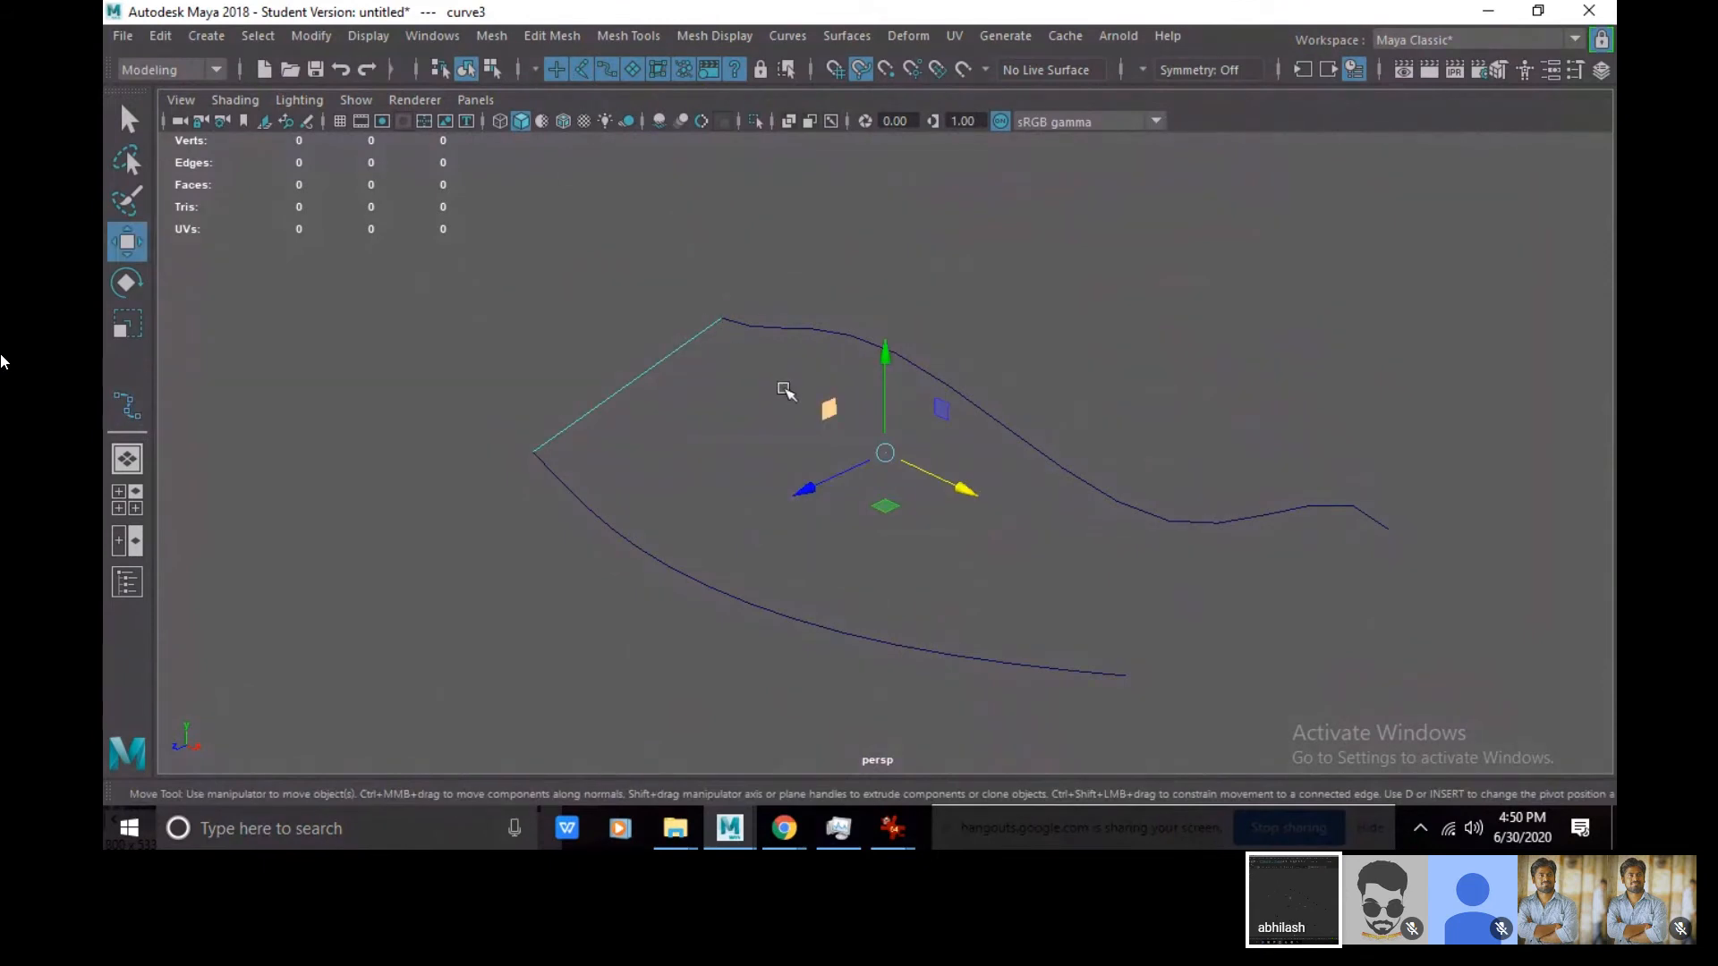
- Detach the Birail commands as a floating window, open the Birail 1 options and clear the curve selection
left_click_drag(539, 221, 1167, 688)
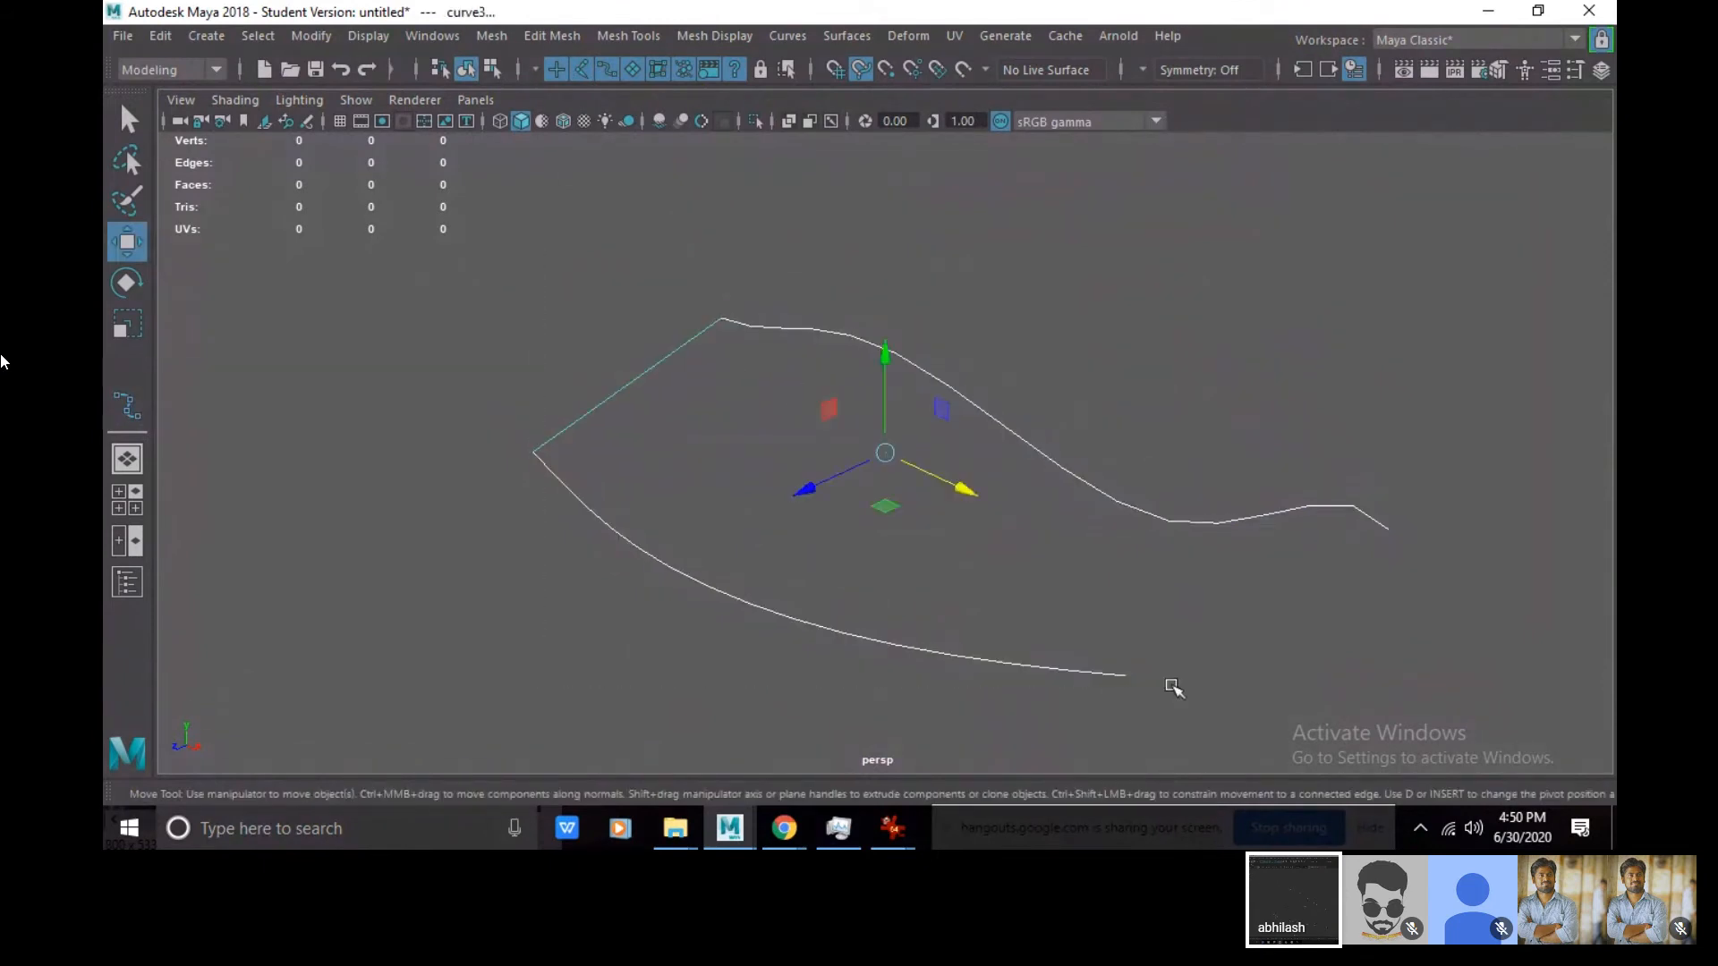
left_click(846, 31)
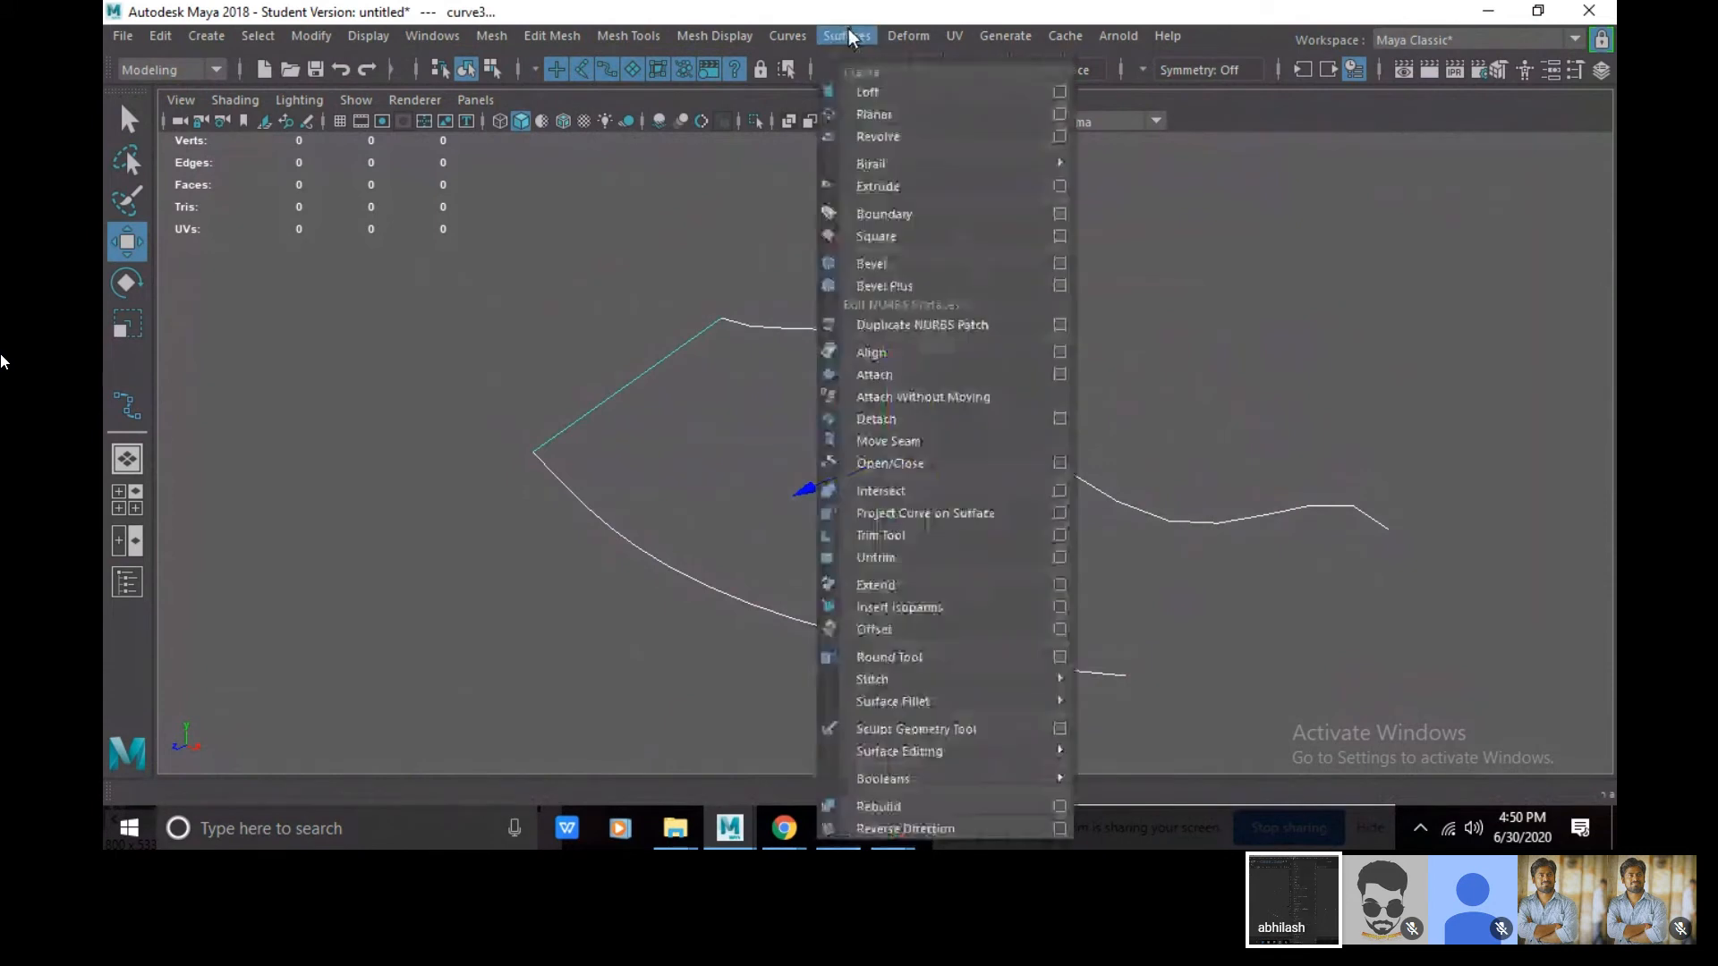
mouse_move(993, 162)
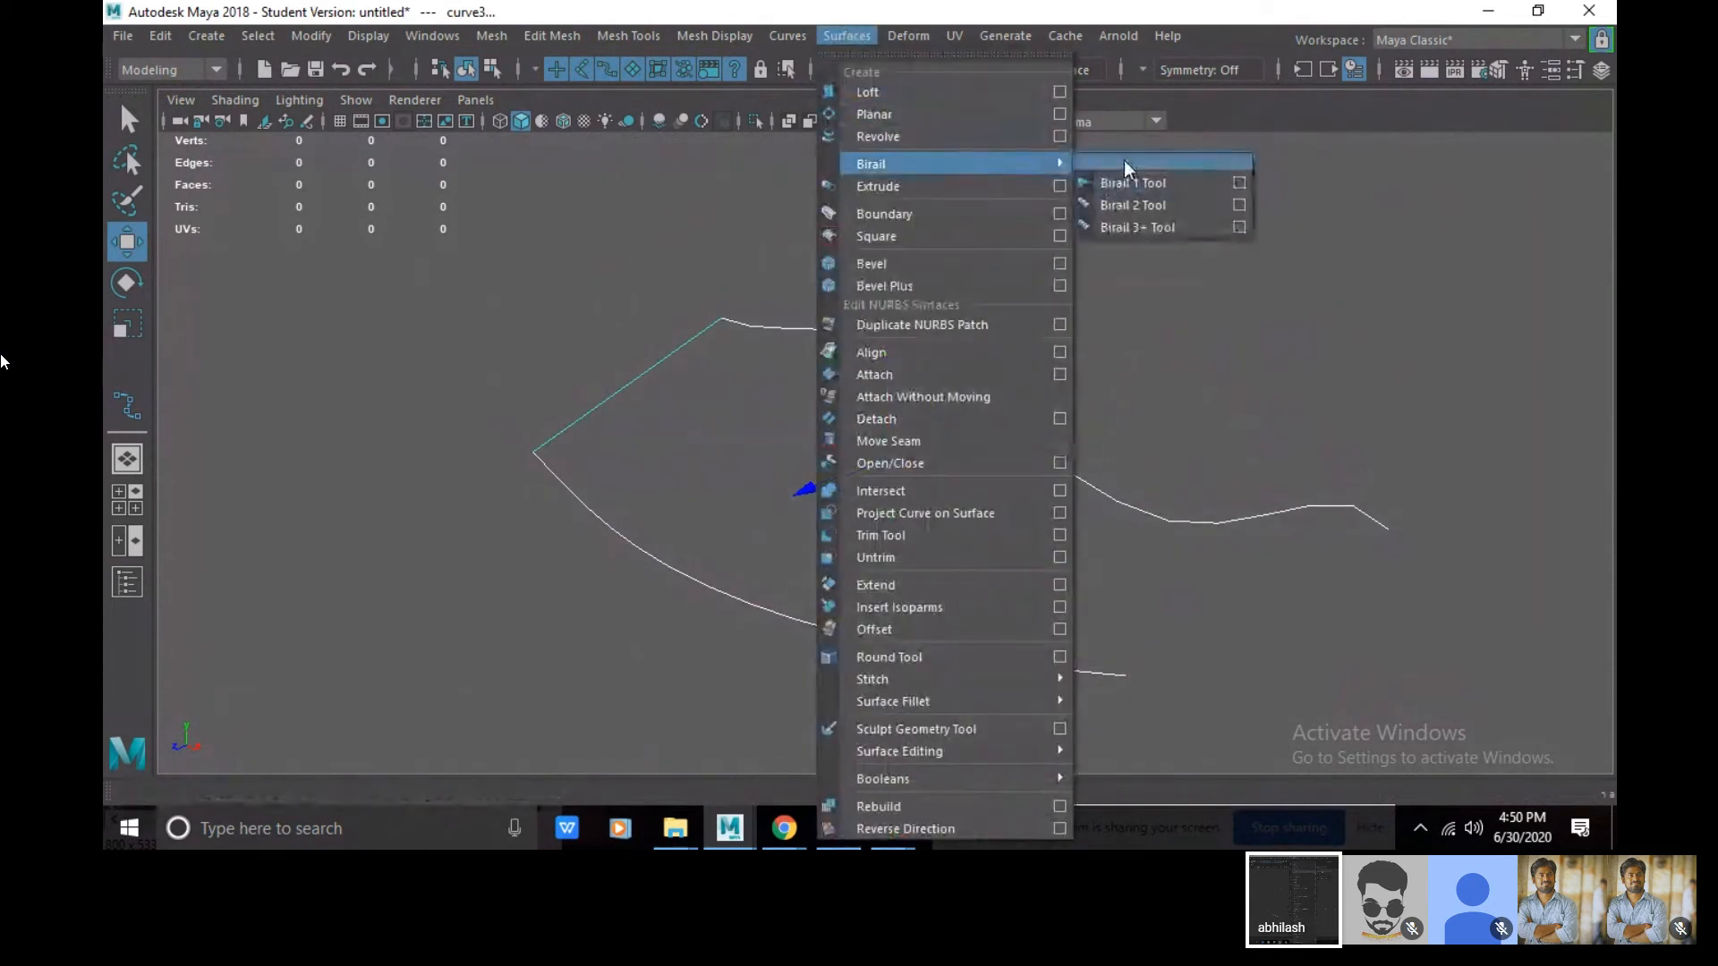
left_click(1124, 159)
left_click_drag(1200, 144, 1291, 24)
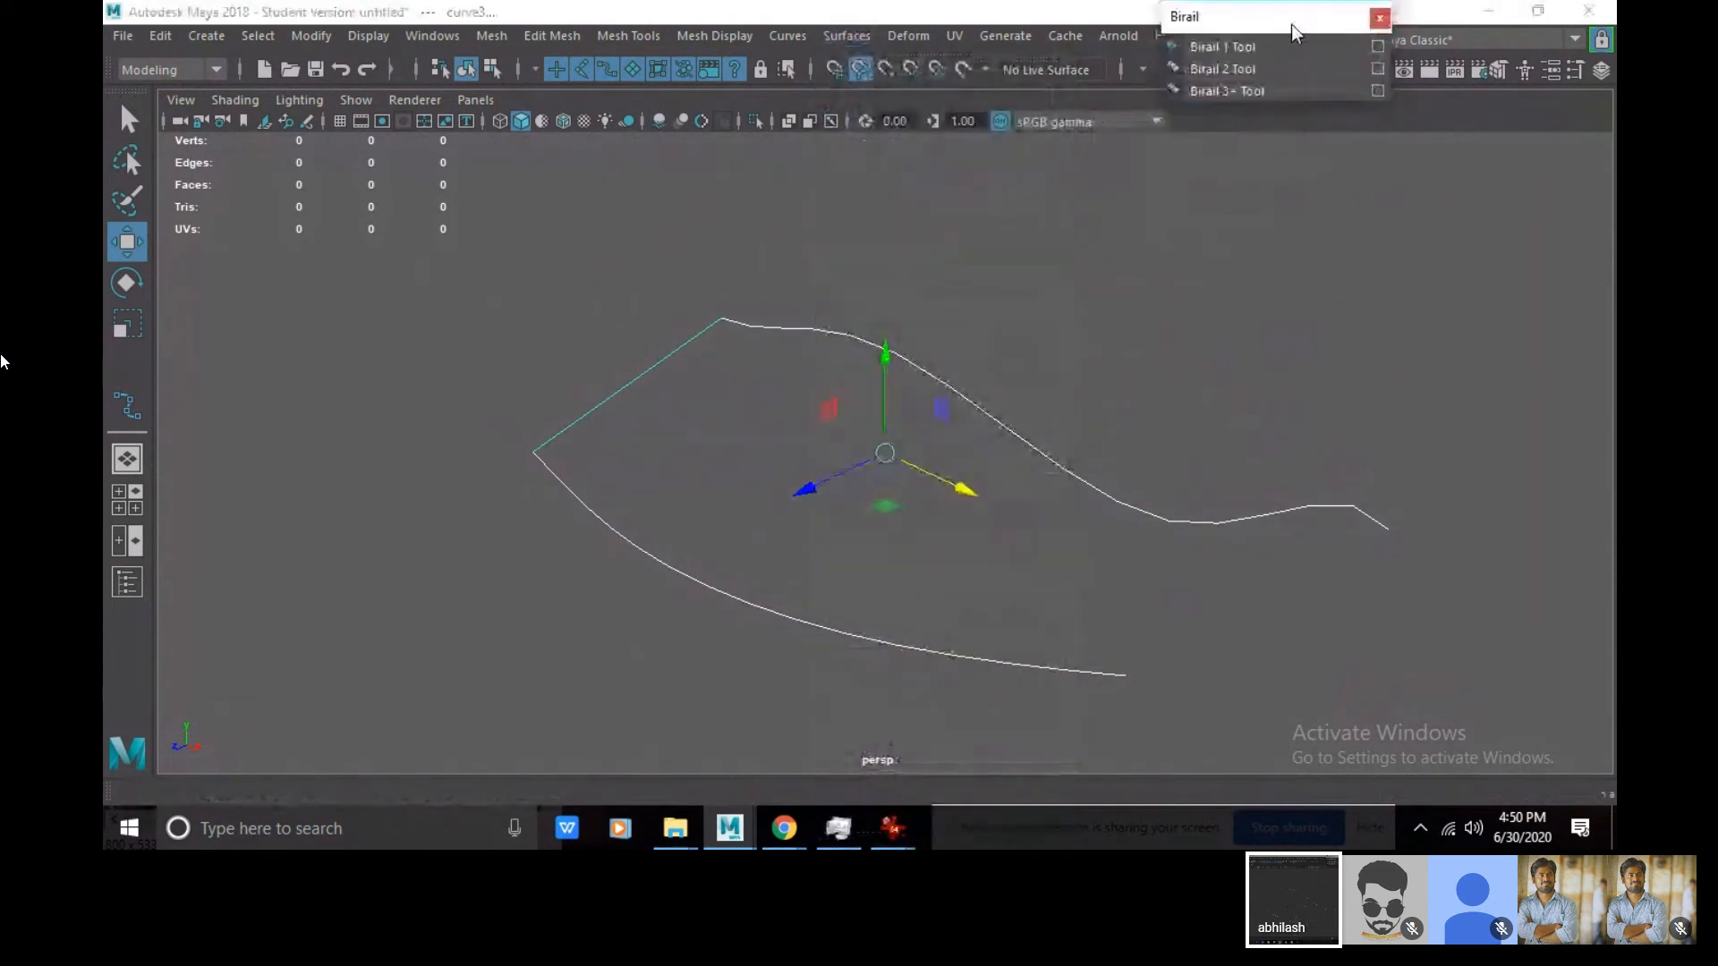
left_click(1380, 47)
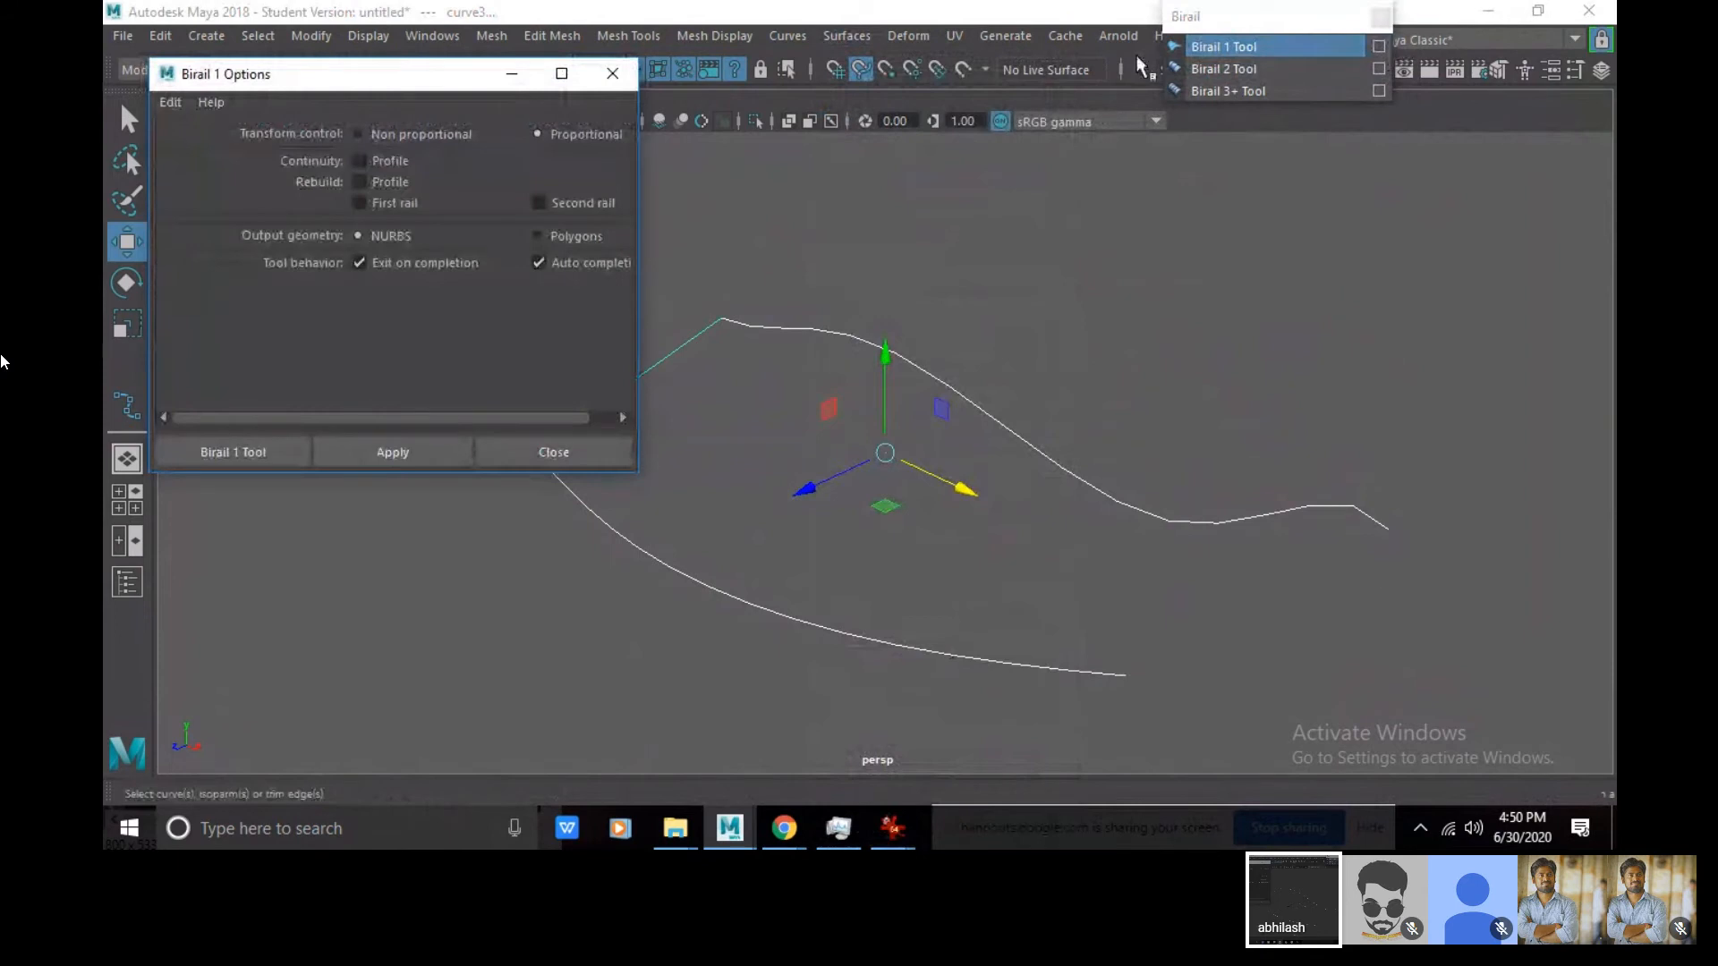
left_click(1163, 609)
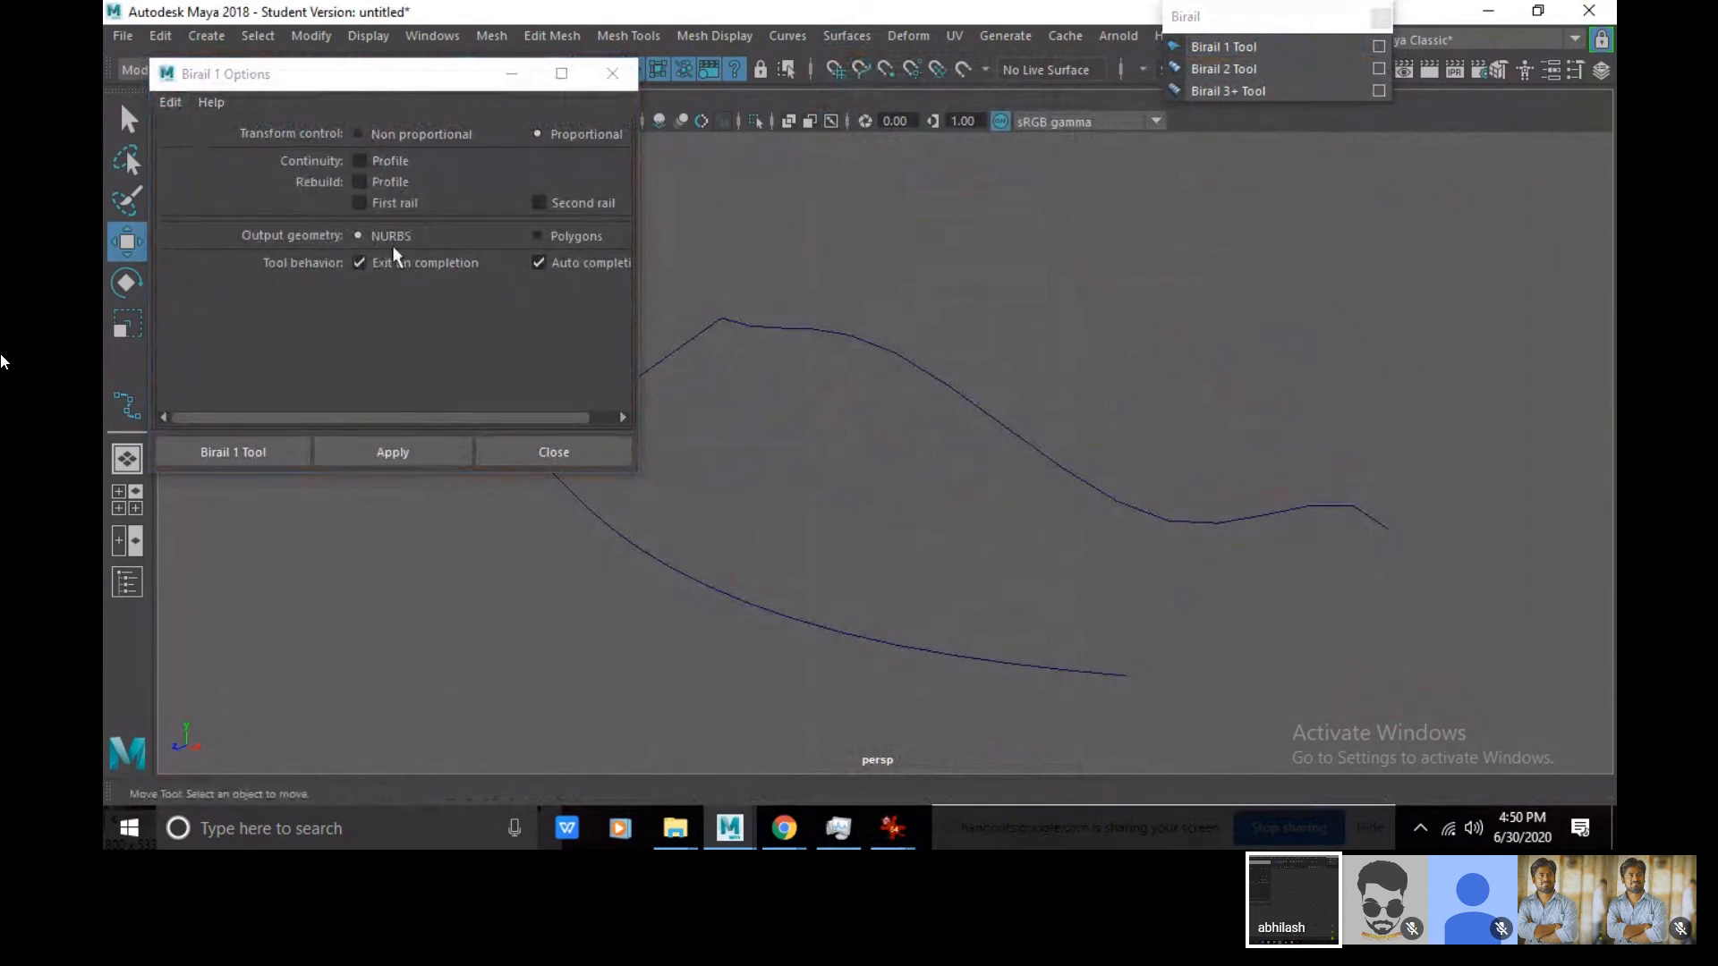
- Set Birail 1 to output quad polygons with General tessellation, Number U 10 and Number V 10, and apply it
left_click(539, 235)
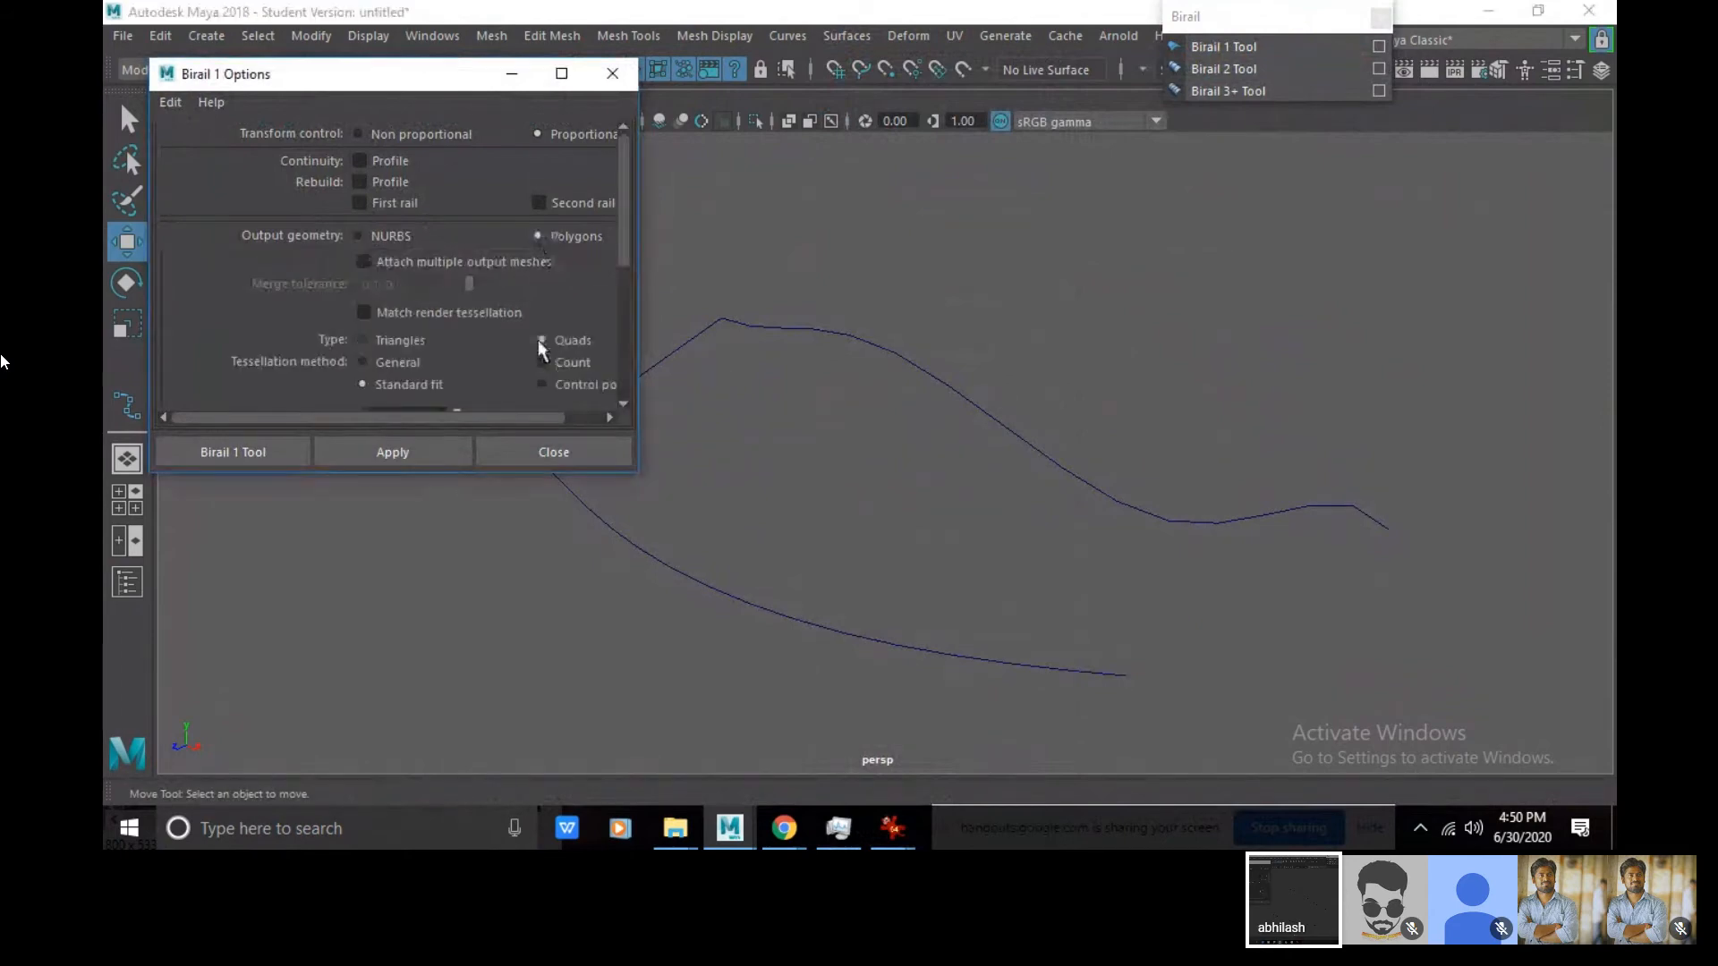
left_click(398, 361)
scroll(397, 344, "down", 2)
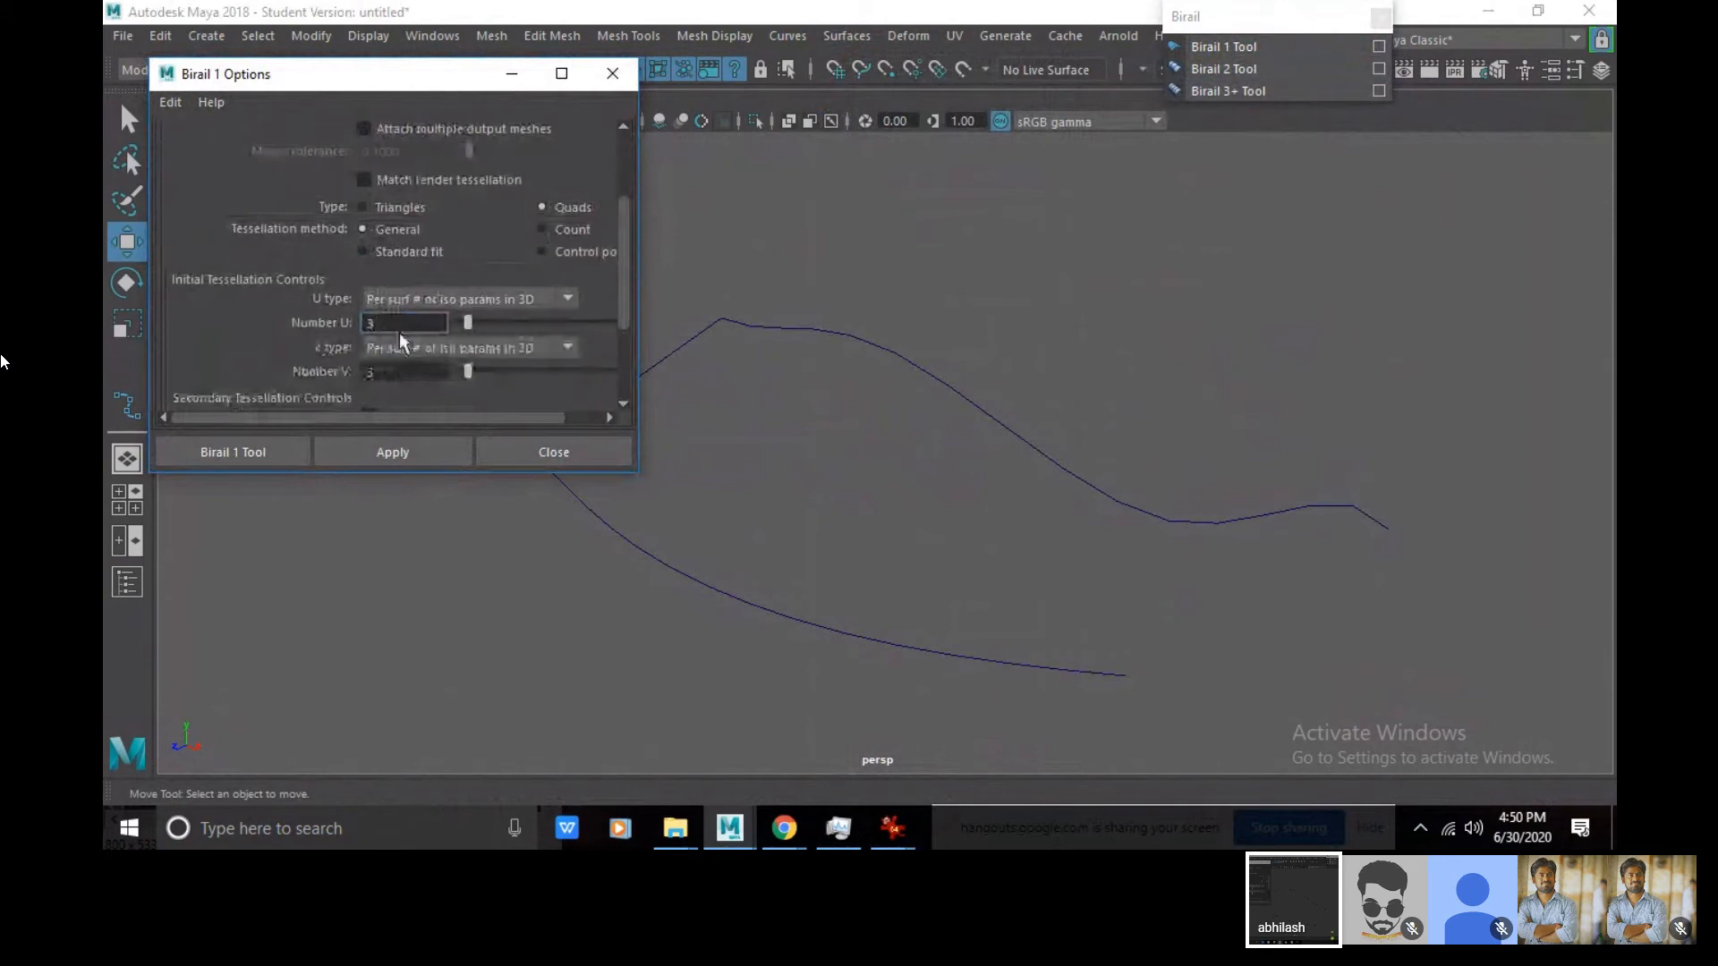
double_click(394, 323)
key("Tab")
left_click(411, 447)
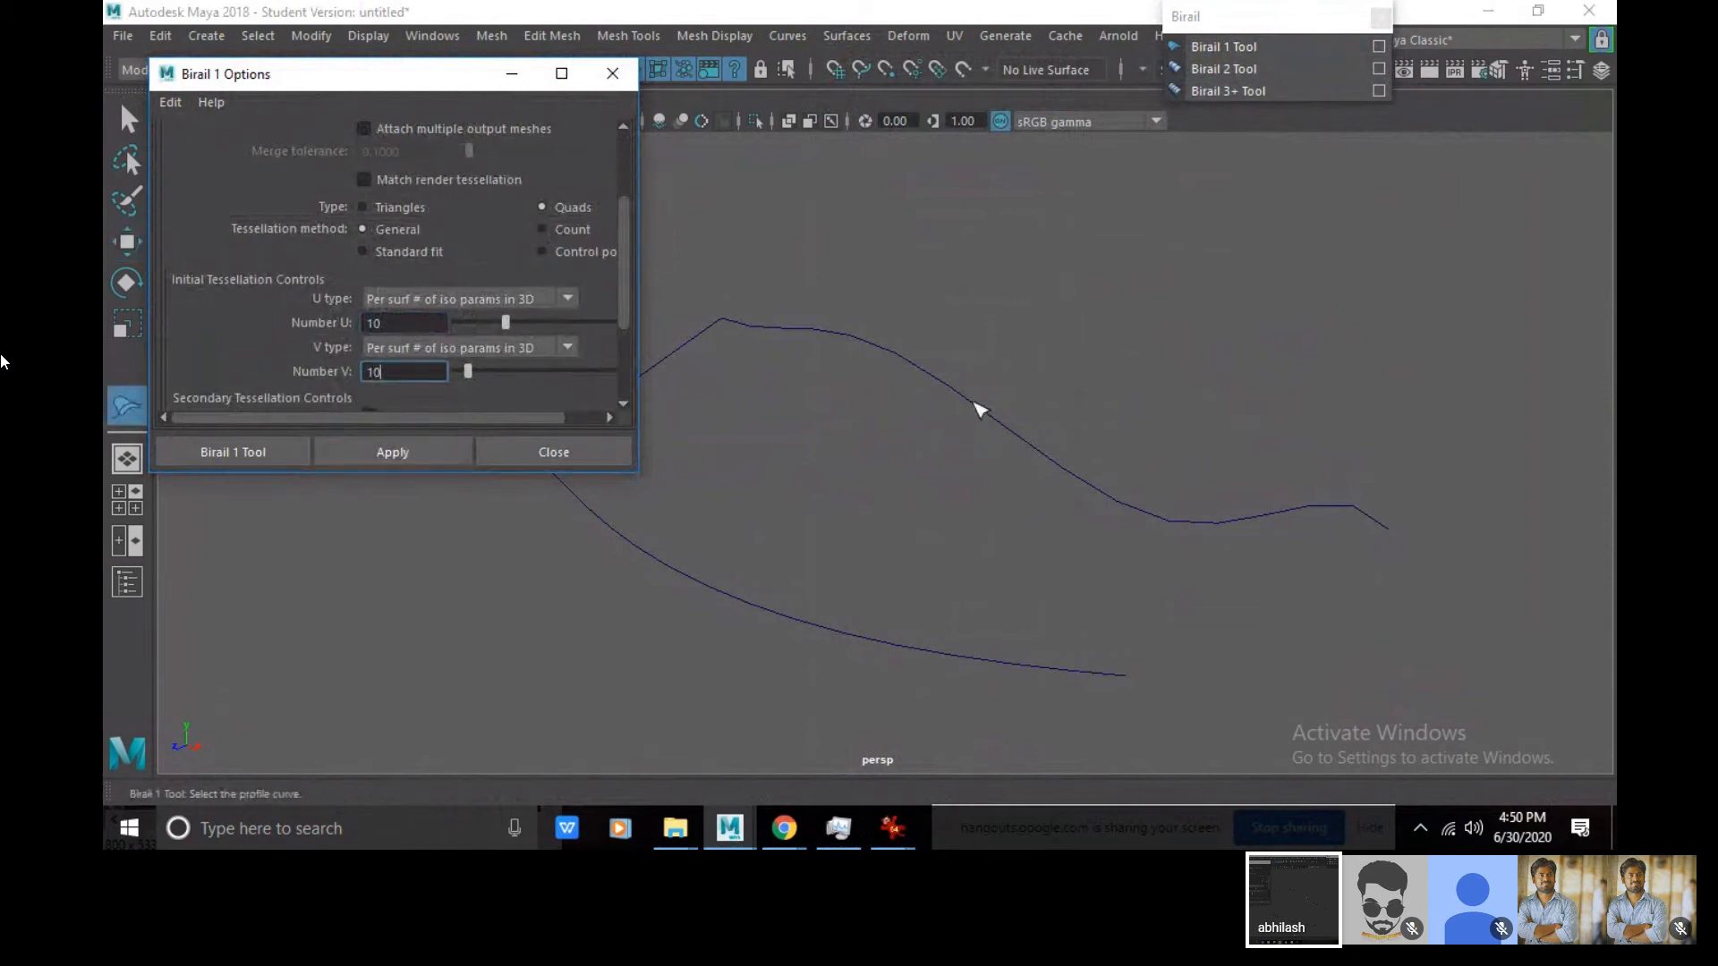
left_click(974, 407)
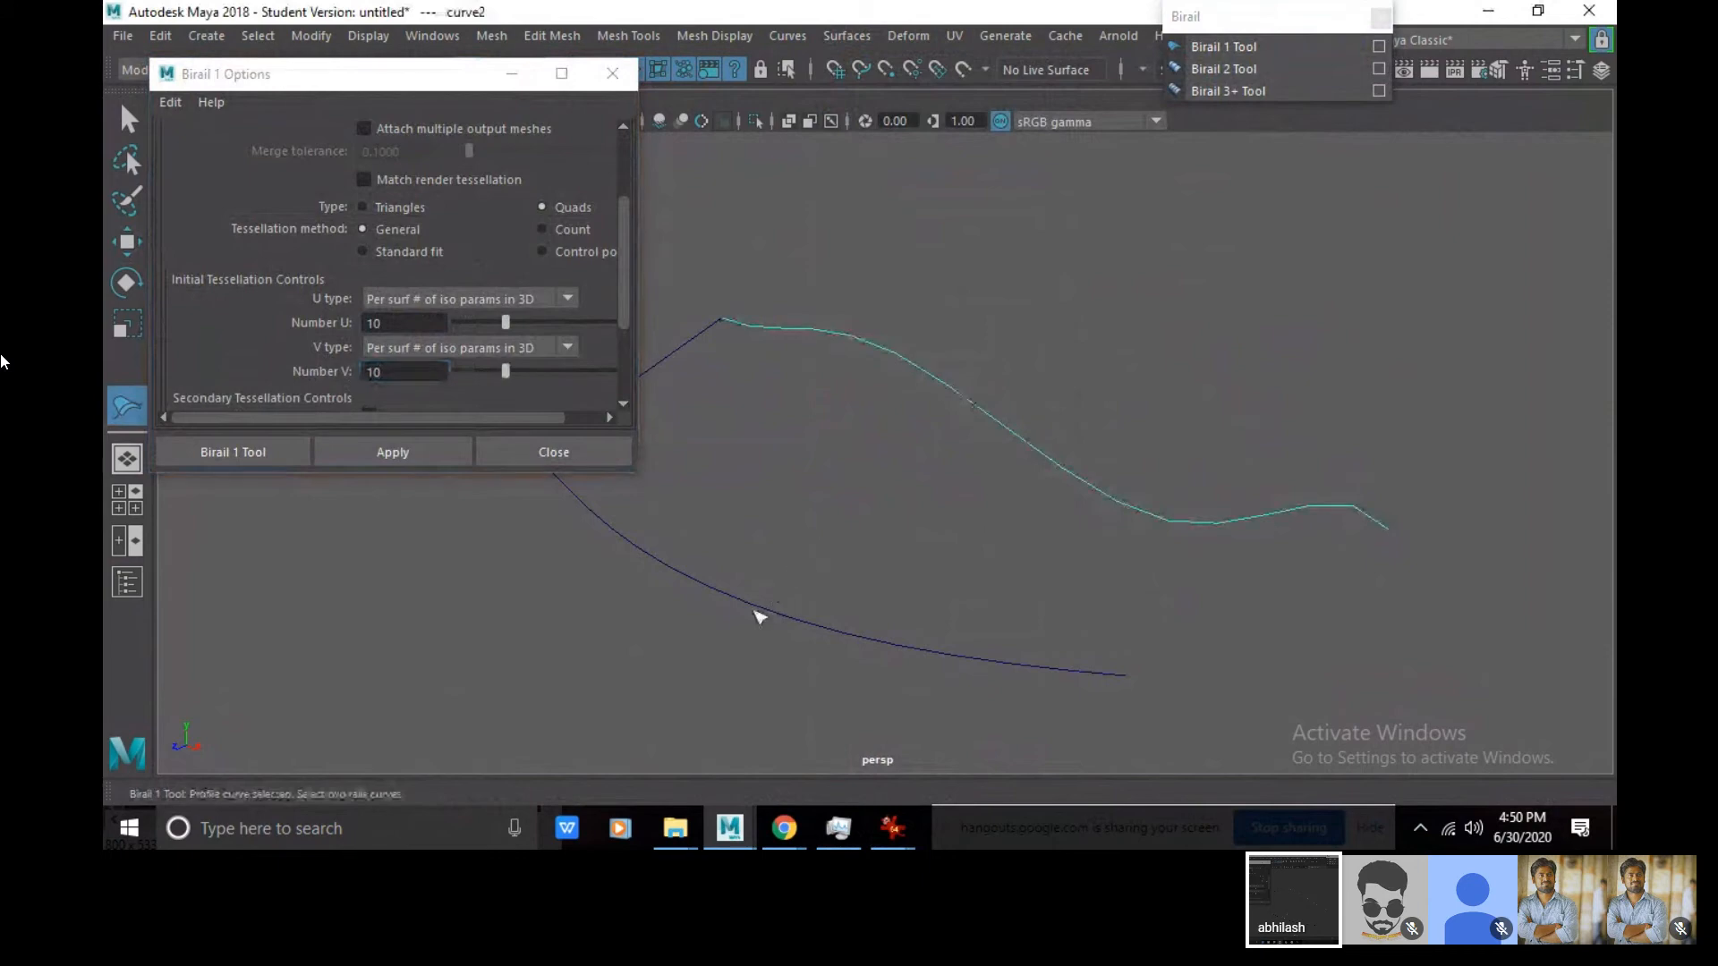
left_click(760, 611)
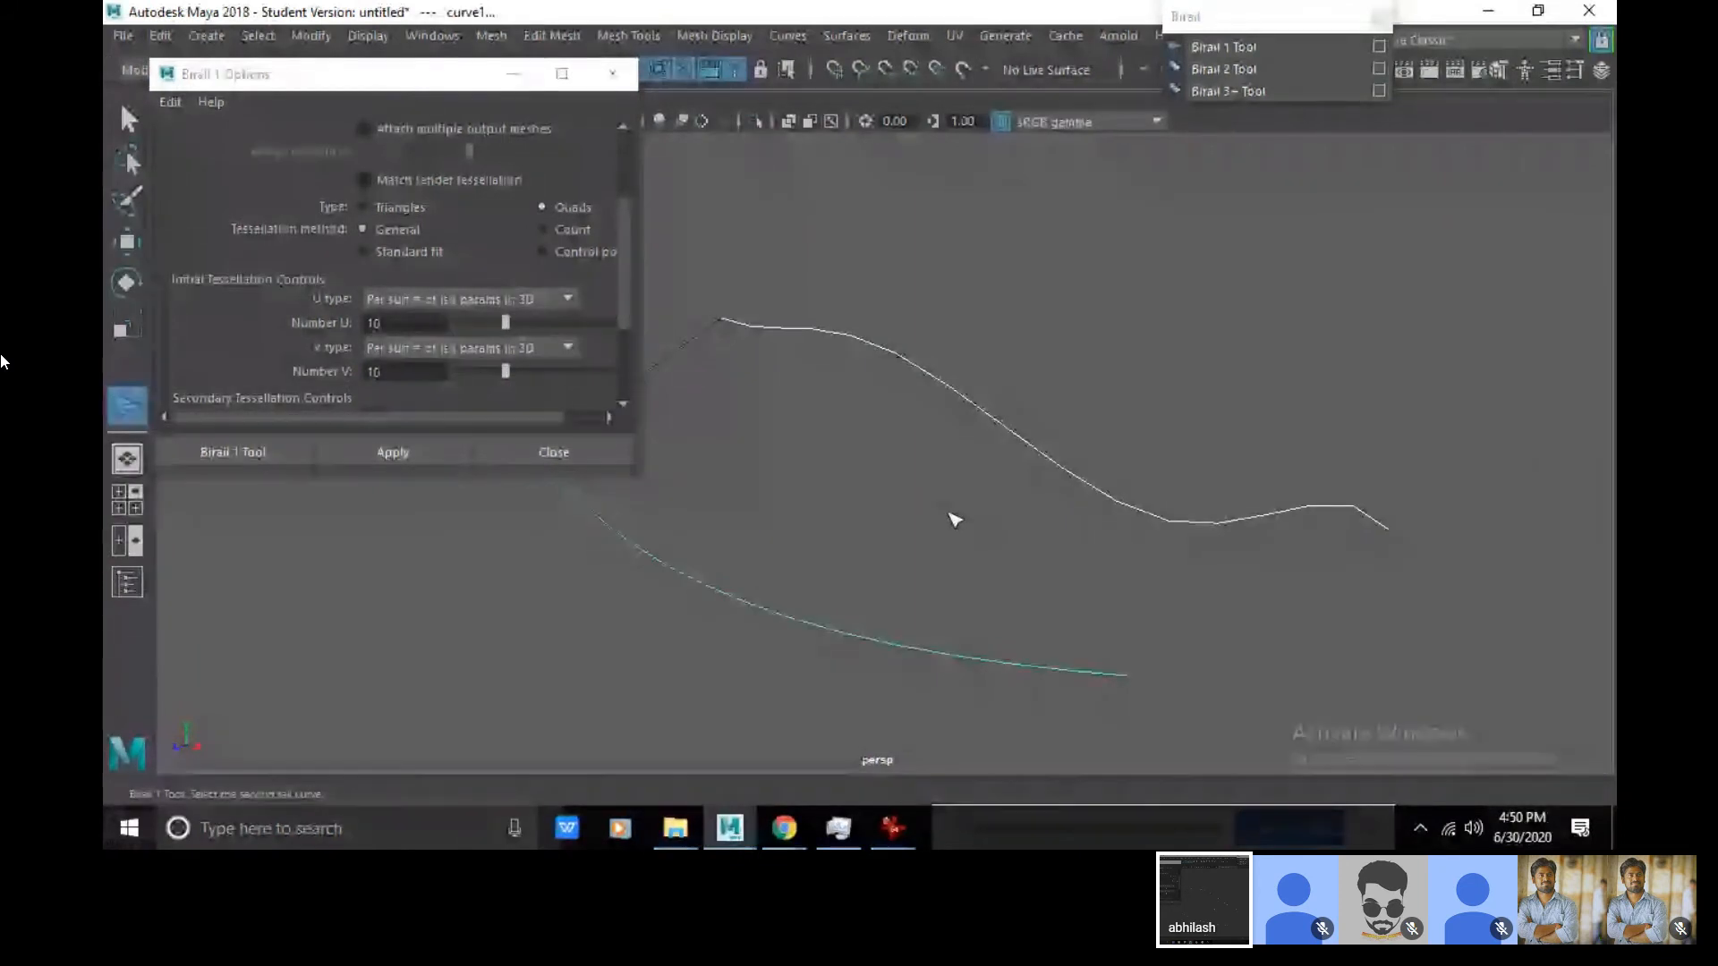
left_click(415, 449)
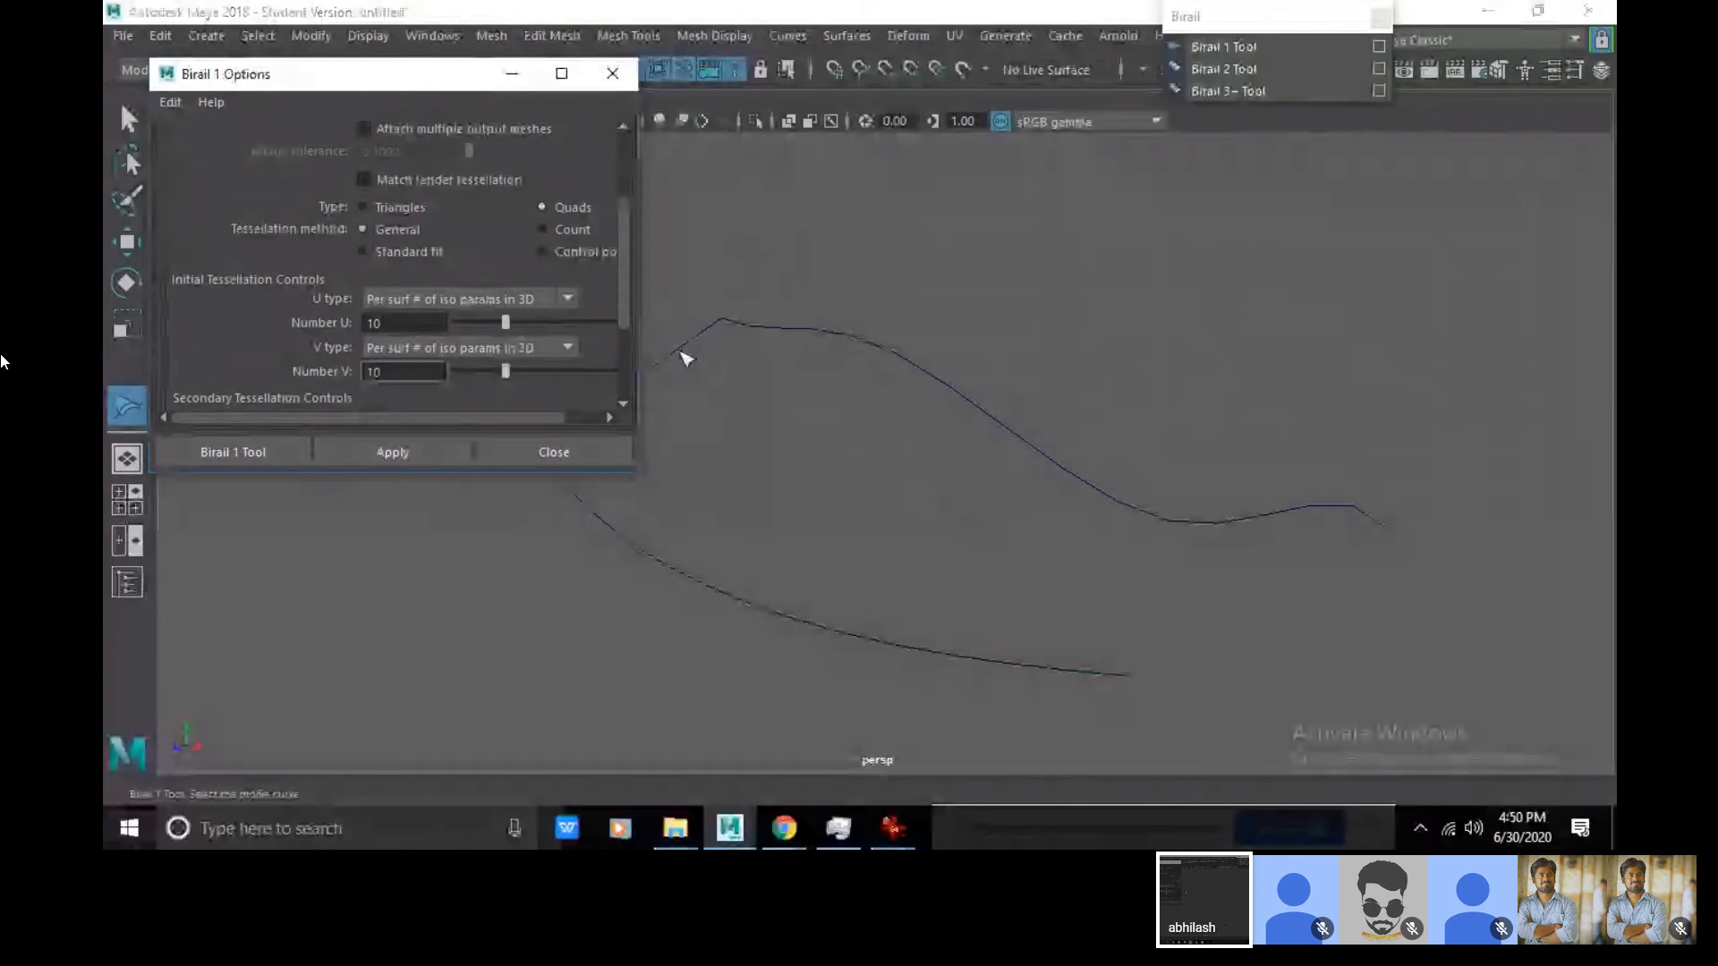
- Build the Birail 1 surface from the short profile curve and both long rails, and move it down along Y below the curves
left_click(682, 352)
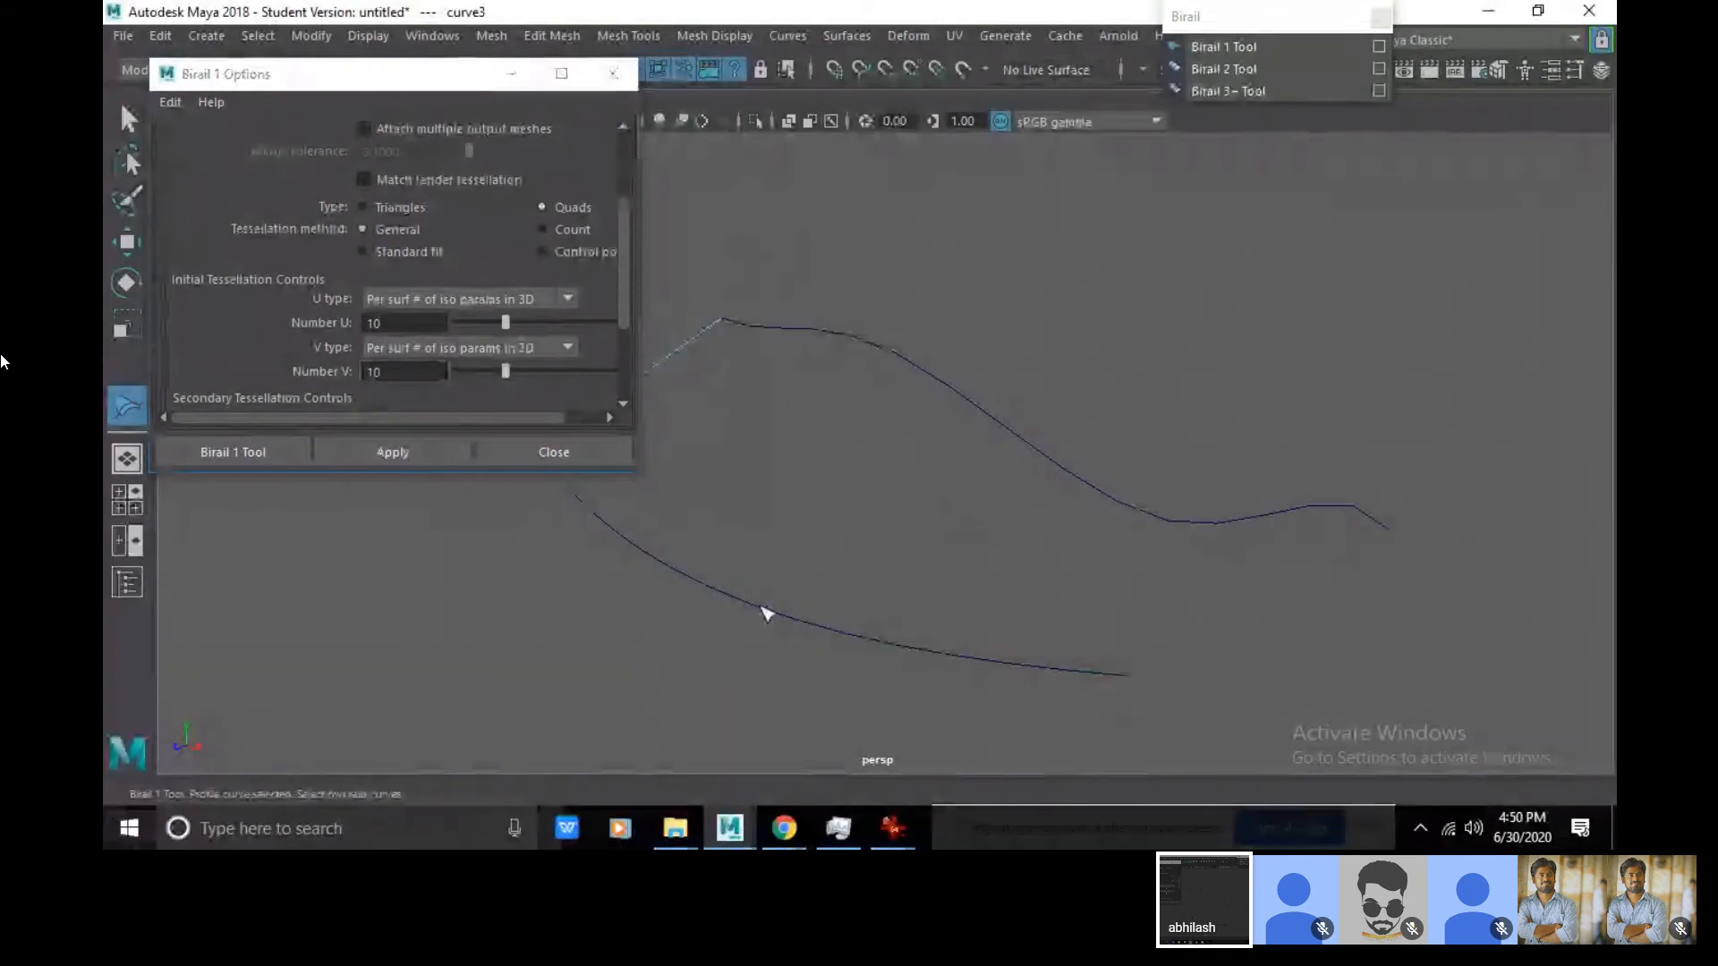
left_click(765, 604)
left_click(914, 361)
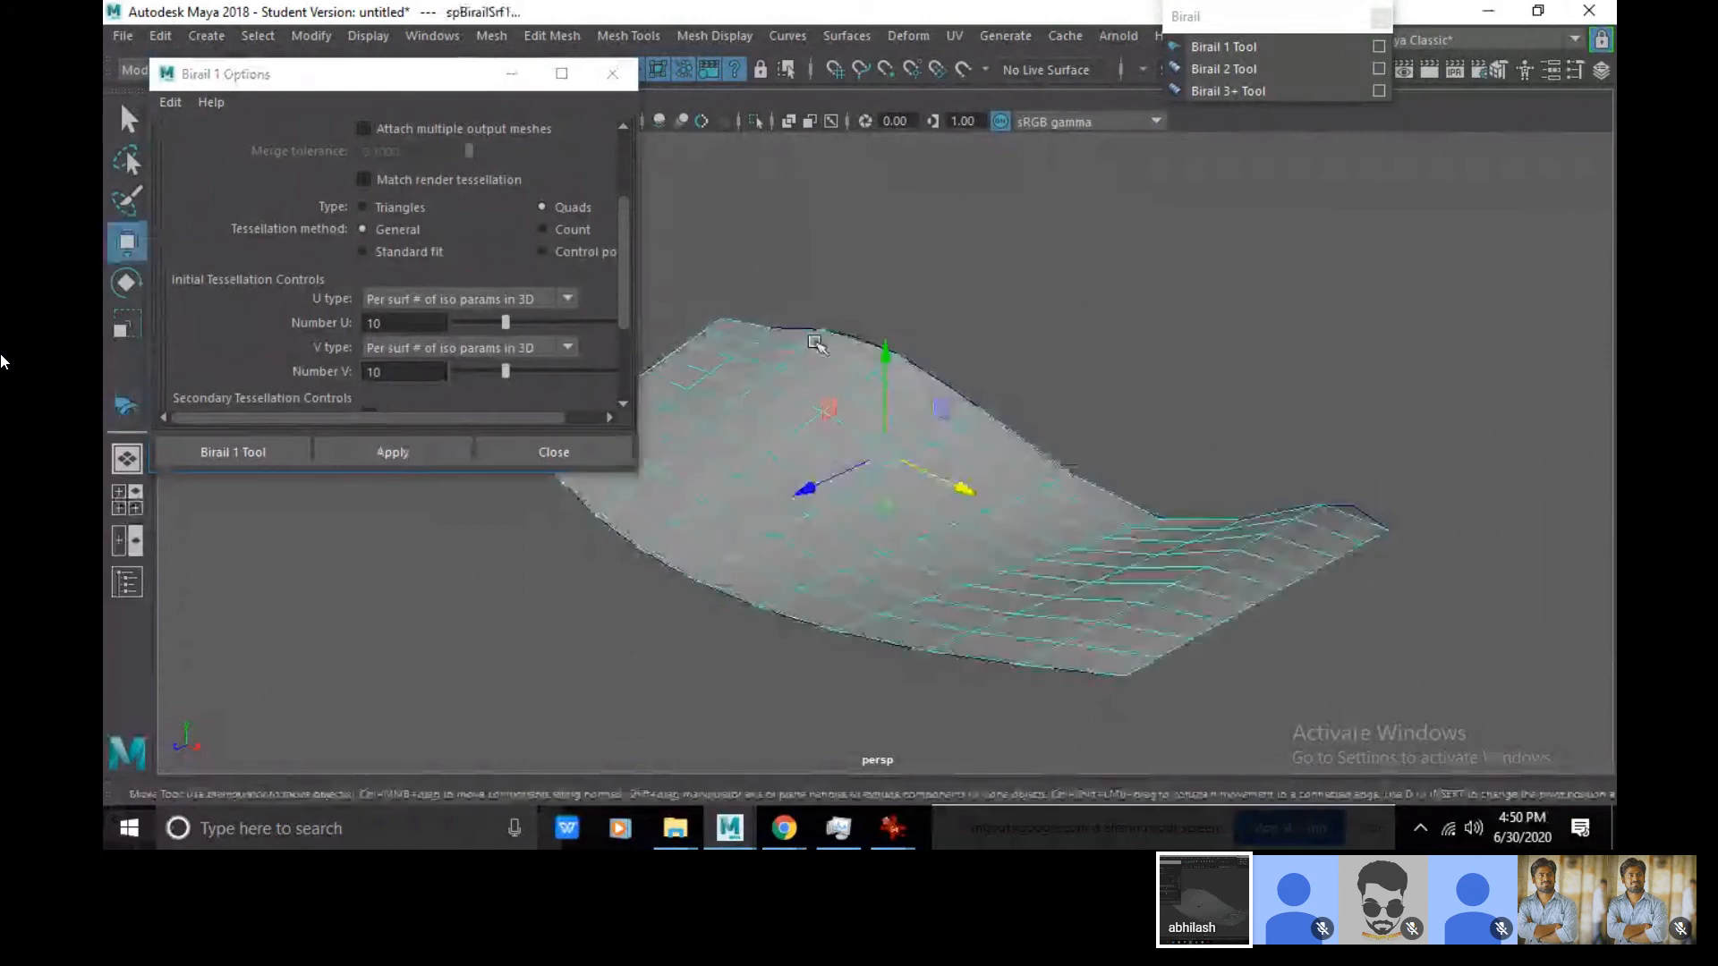
left_click(613, 75)
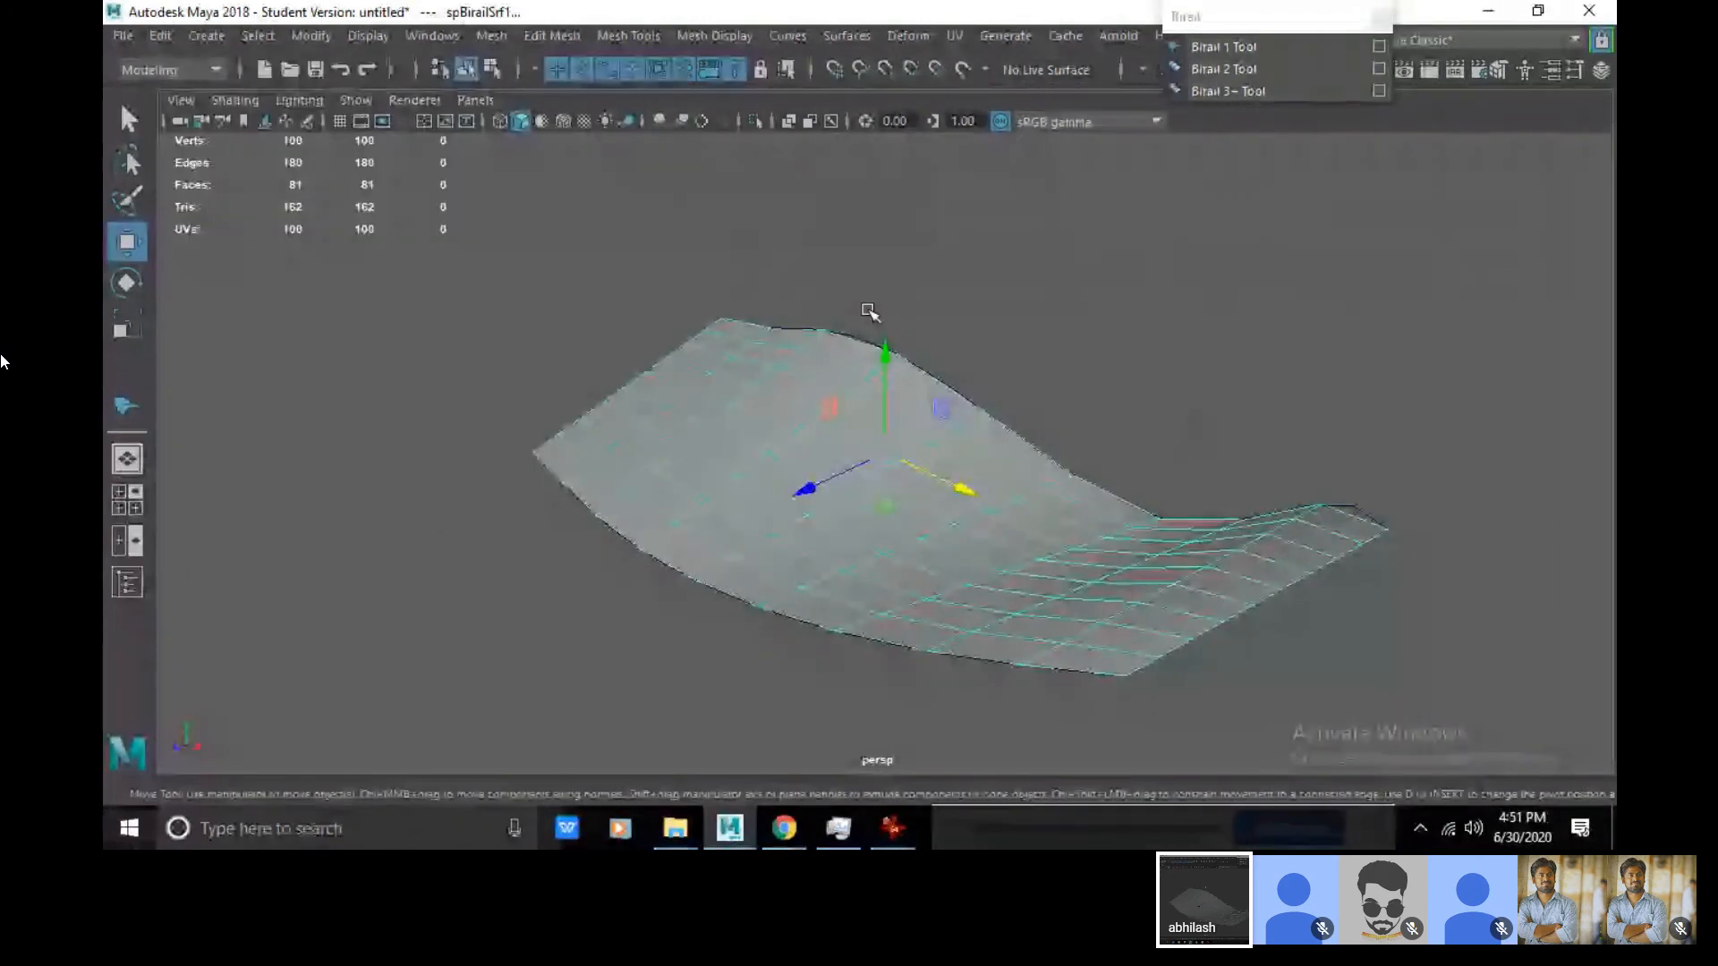
left_click_drag(885, 353, 997, 599)
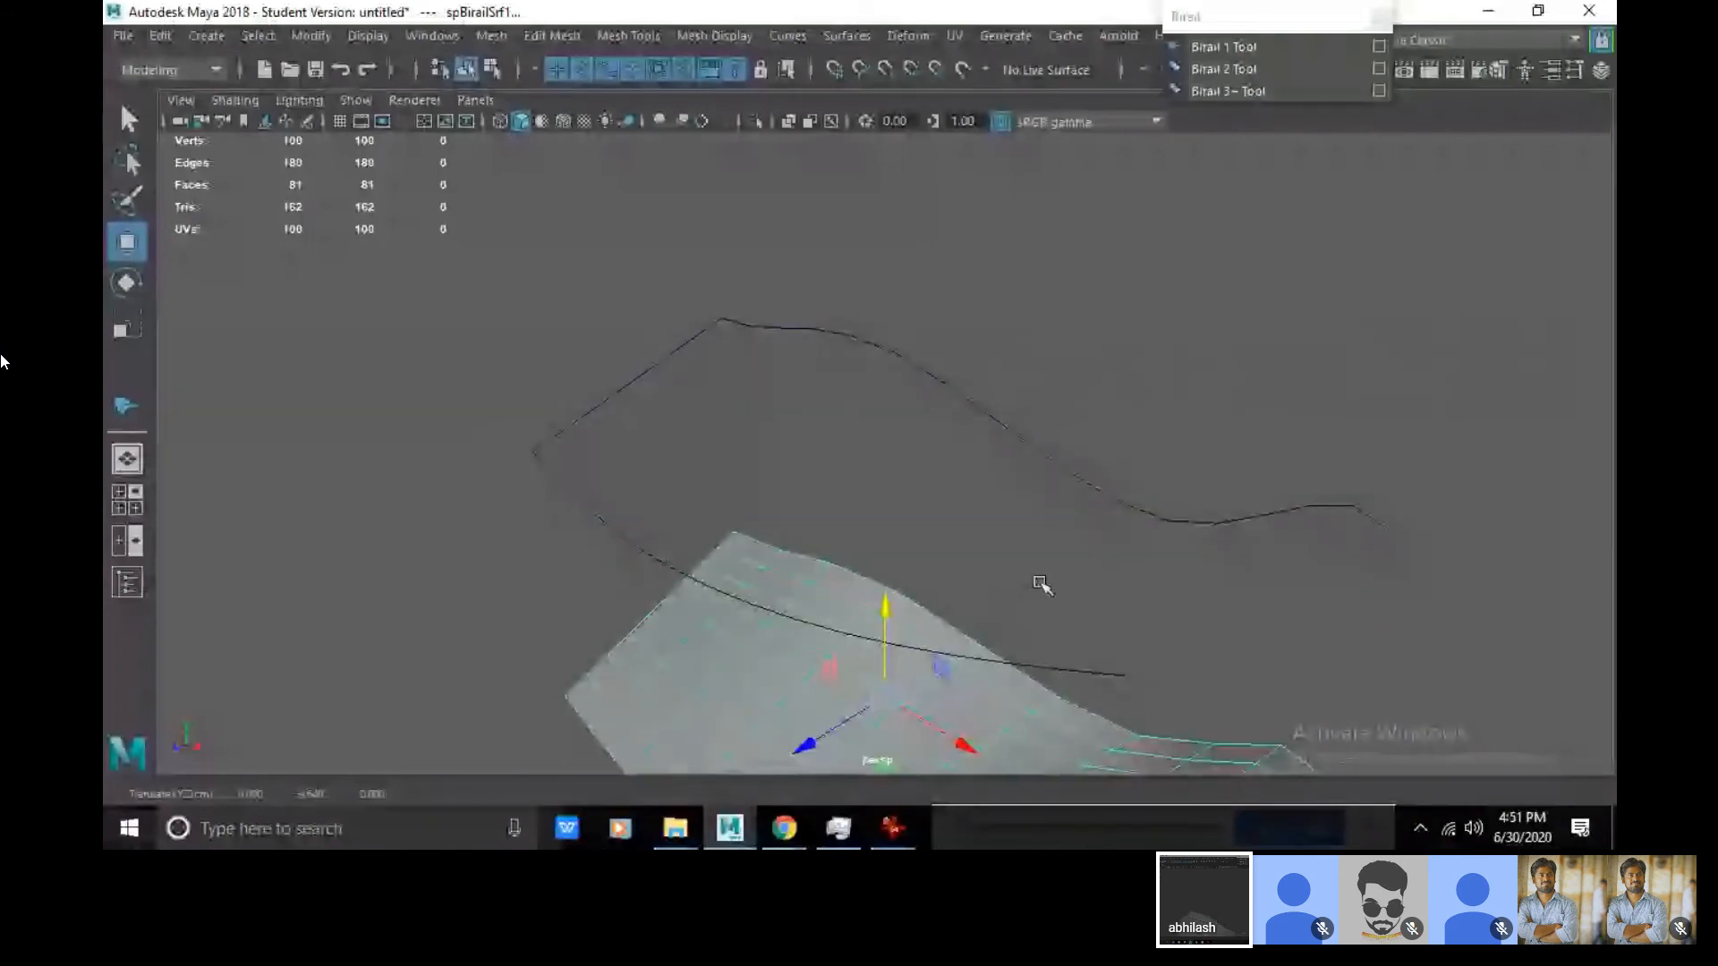
left_click_drag(1066, 655, 625, 199, "alt")
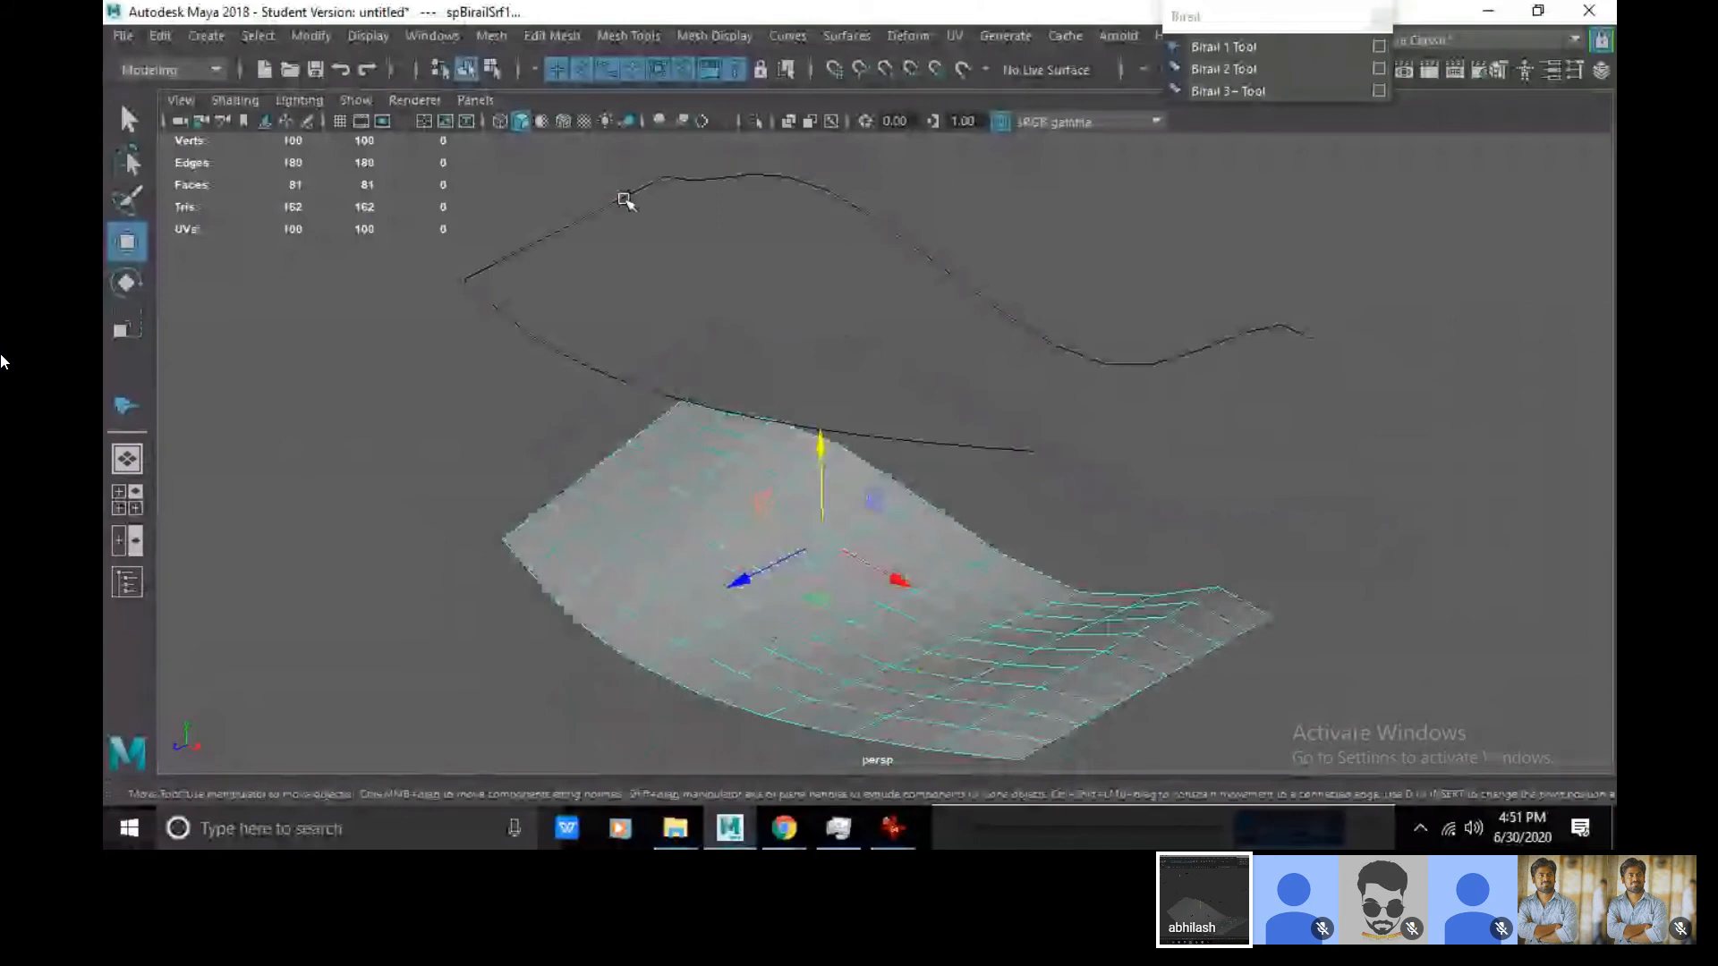
- Move the two middle control vertices of the short profile curve slightly down so that the curve bends
left_click(625, 198)
right_click(591, 214)
right_click_drag(565, 194, 475, 214)
left_click_drag(501, 184, 631, 273)
left_click_drag(567, 161, 638, 170)
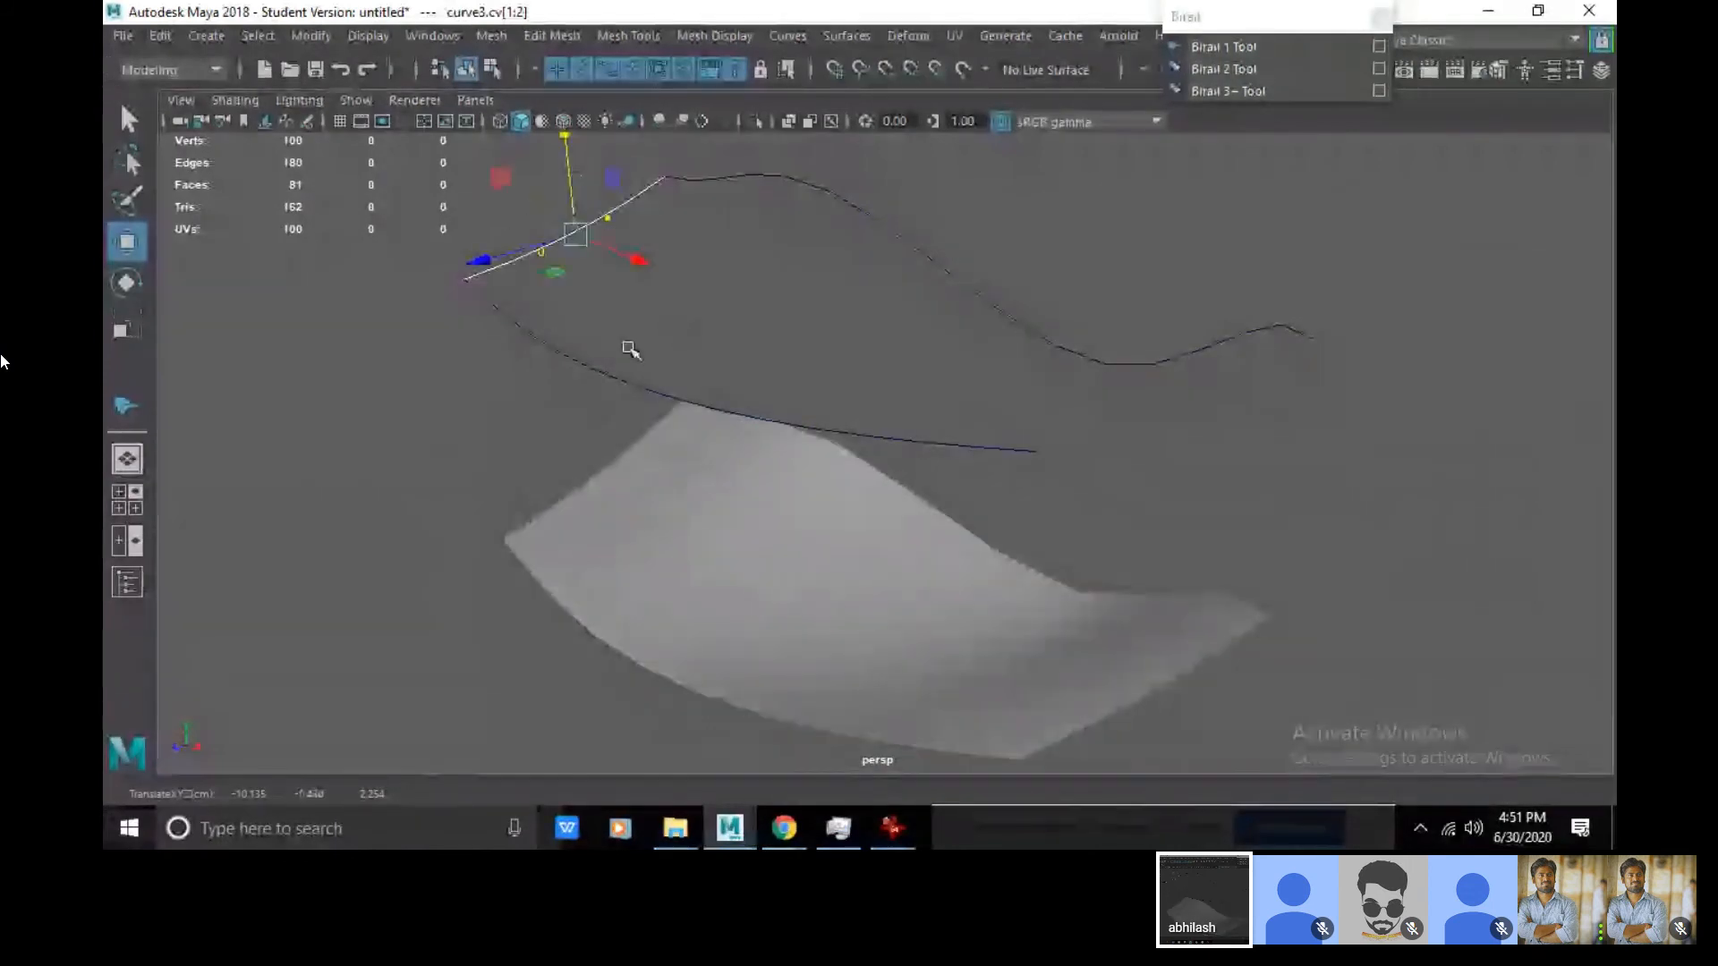
- Lower the front curve's third control vertex to deepen its bend, and check the surface's wireframe
left_click(598, 374)
right_click_drag(599, 376, 515, 376)
left_click_drag(526, 340, 568, 383)
left_click_drag(537, 268, 586, 358)
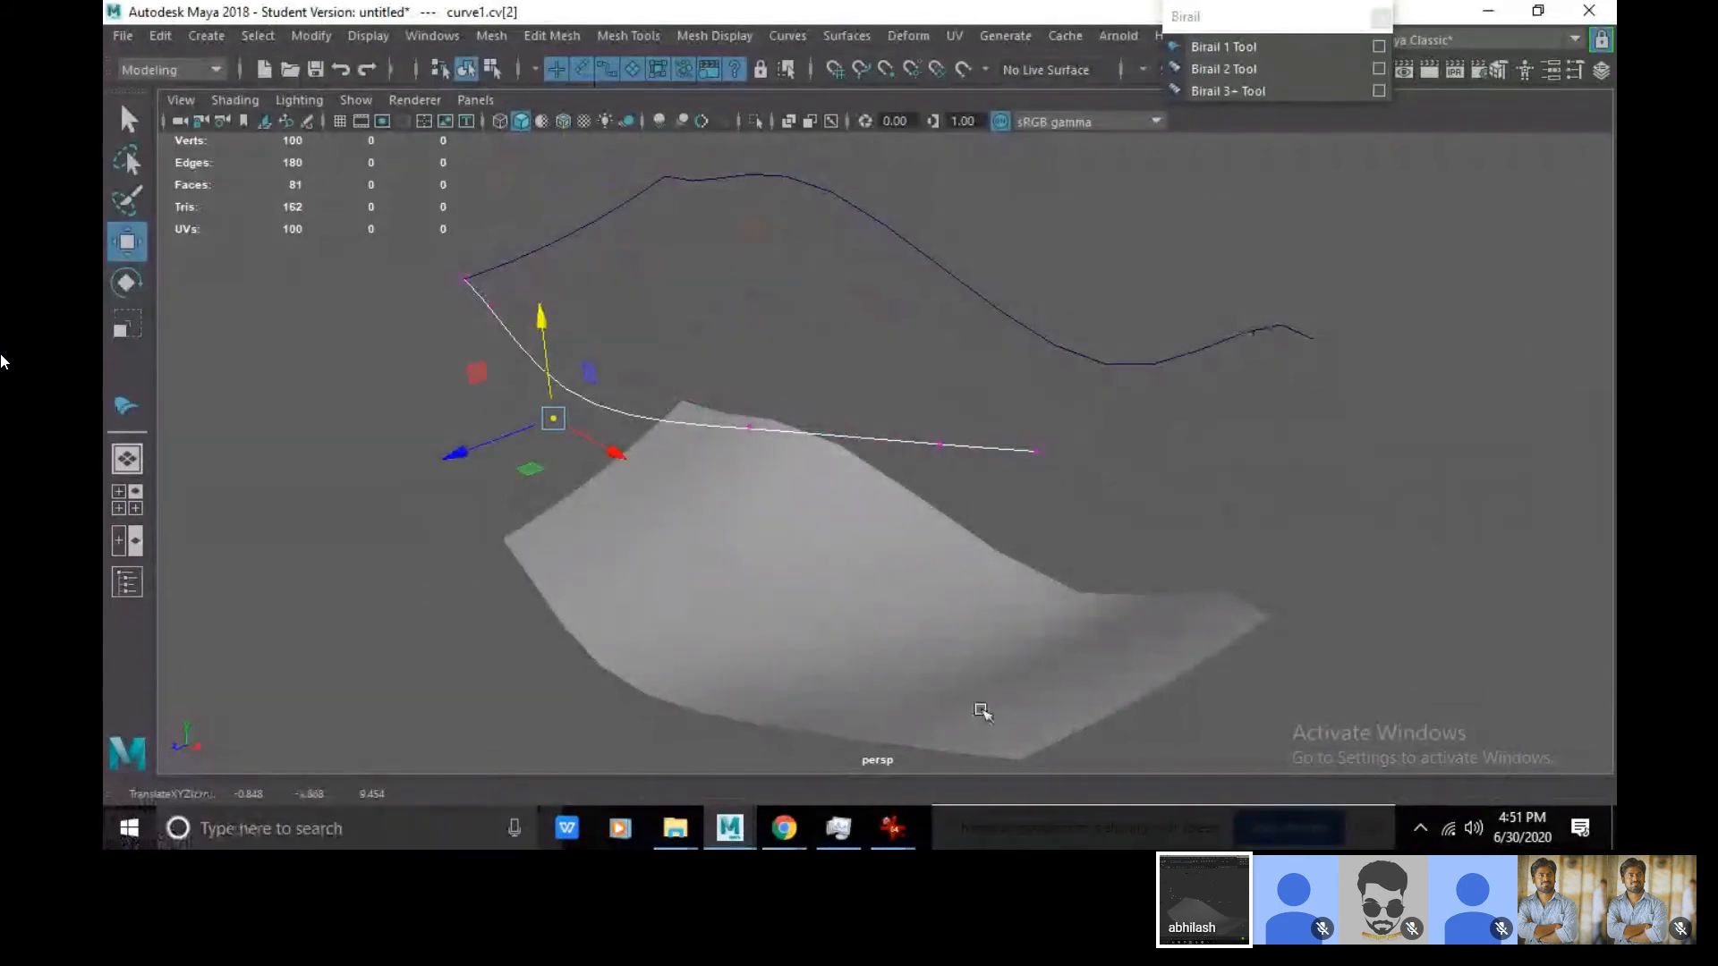
left_click(995, 617)
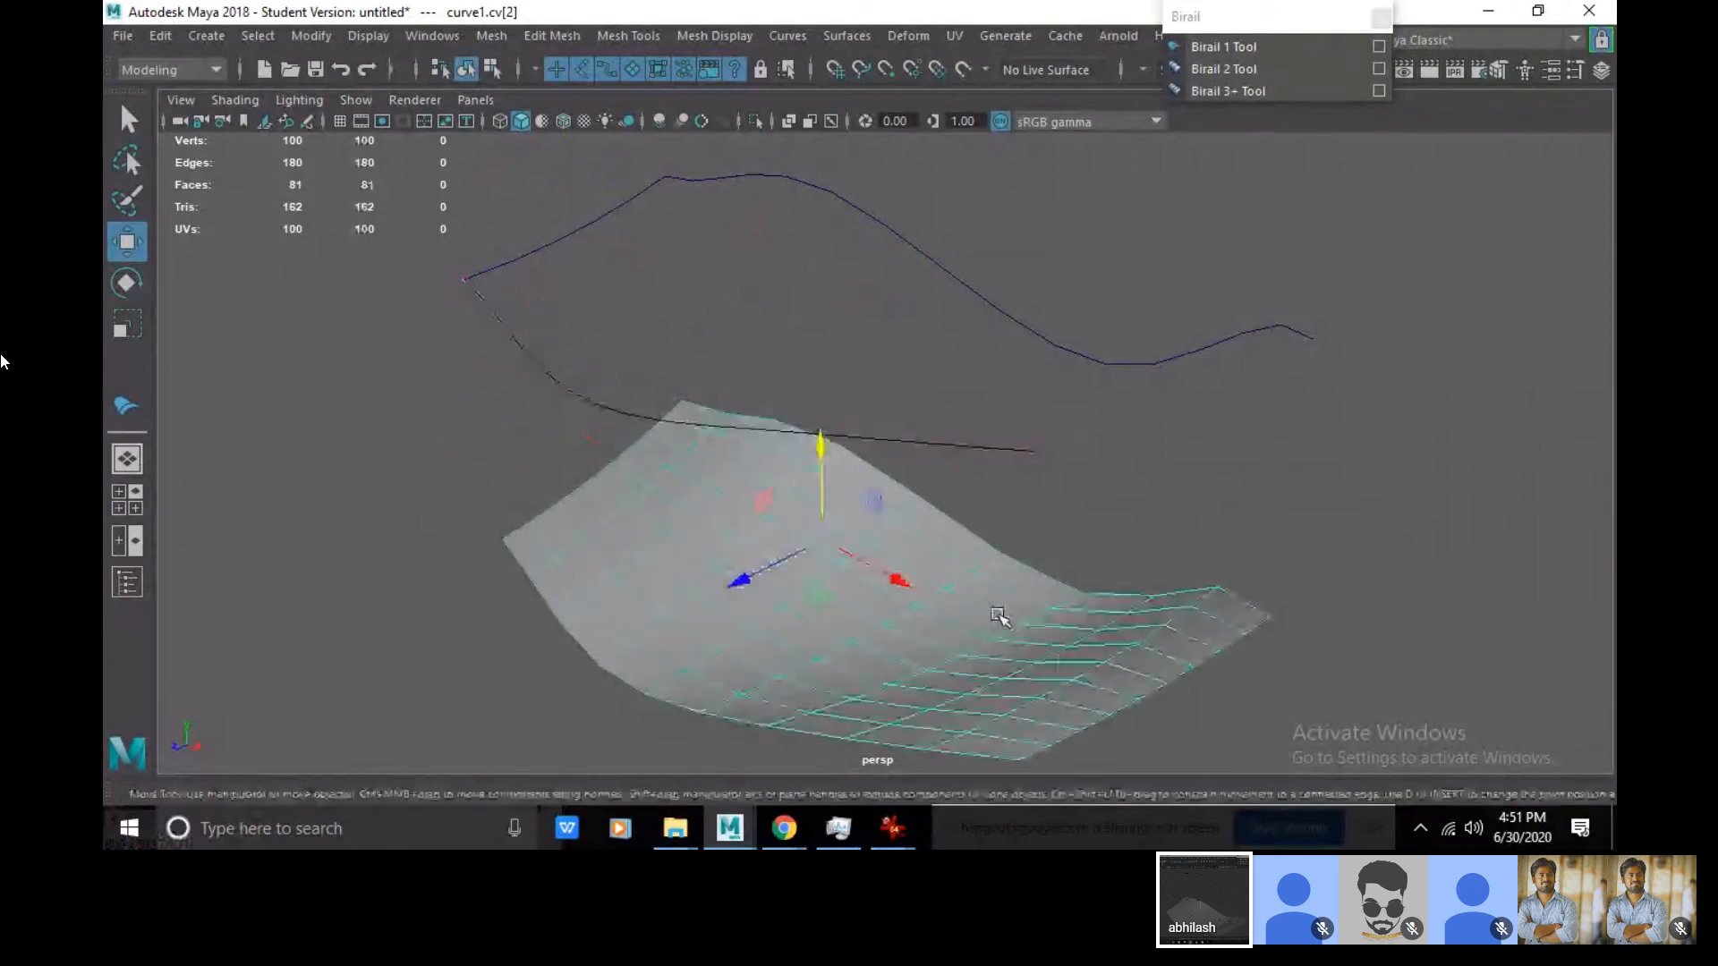
left_click(1093, 317)
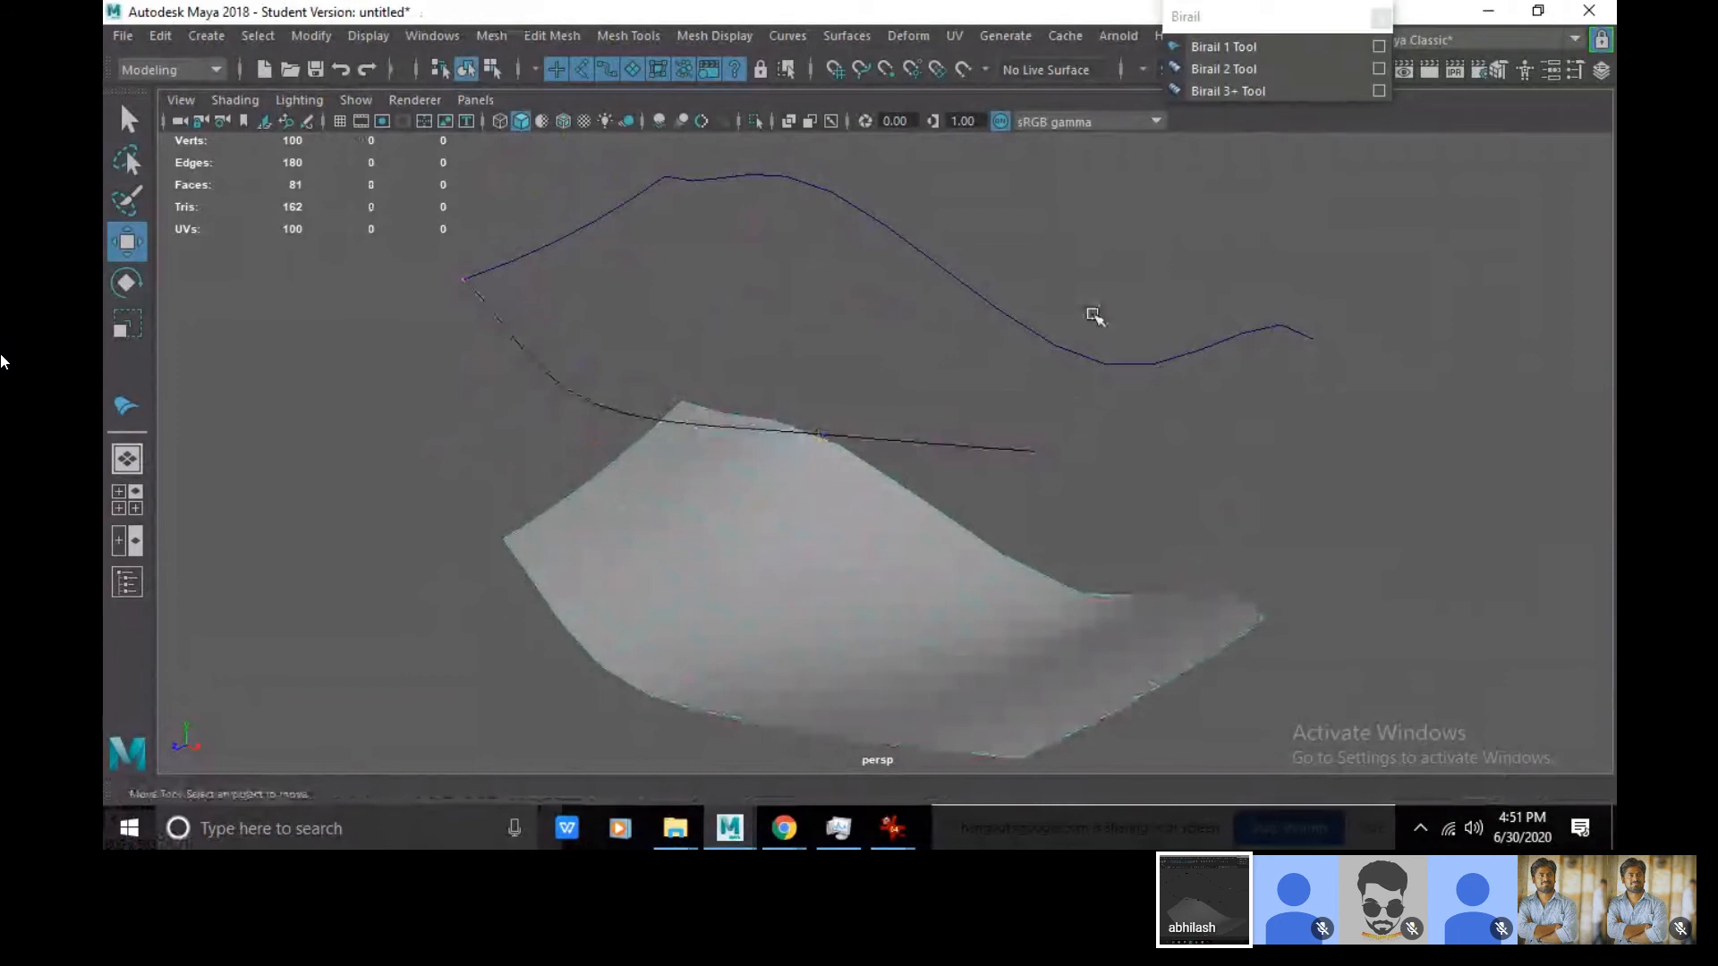
- Draw an EP curve across the open end, snapped from the front curve's end to the back curve's end
left_click(207, 36)
mouse_move(237, 200)
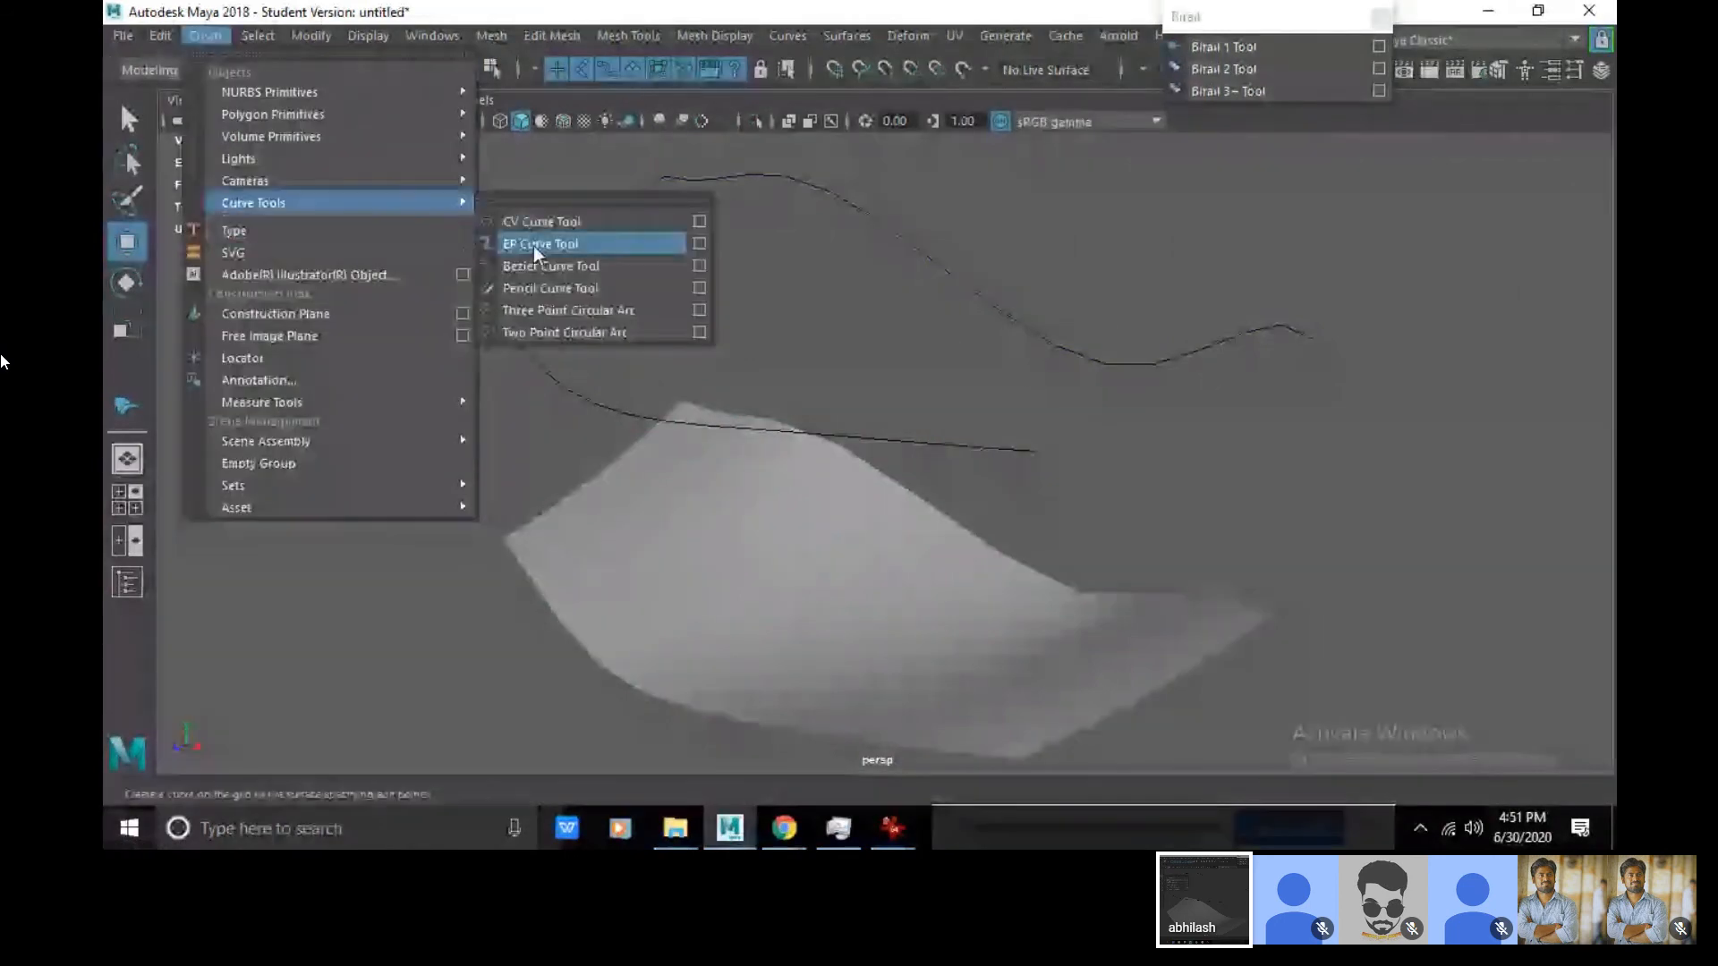
left_click(533, 245)
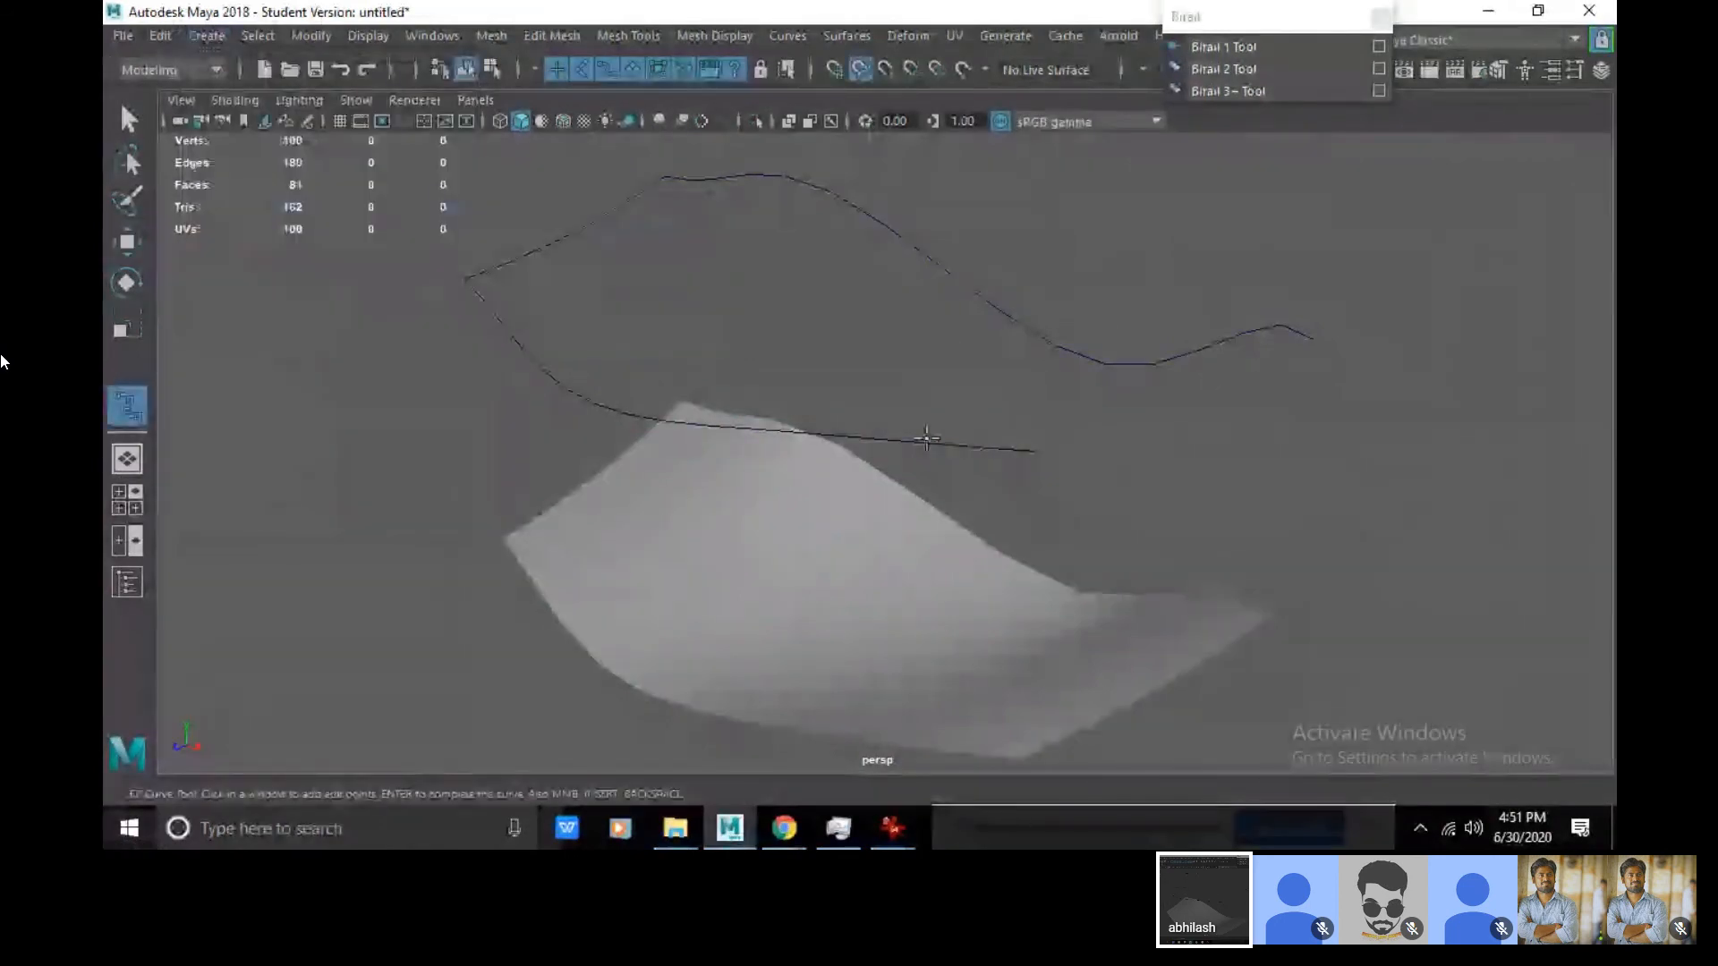
left_click(1043, 465)
left_click(1312, 338)
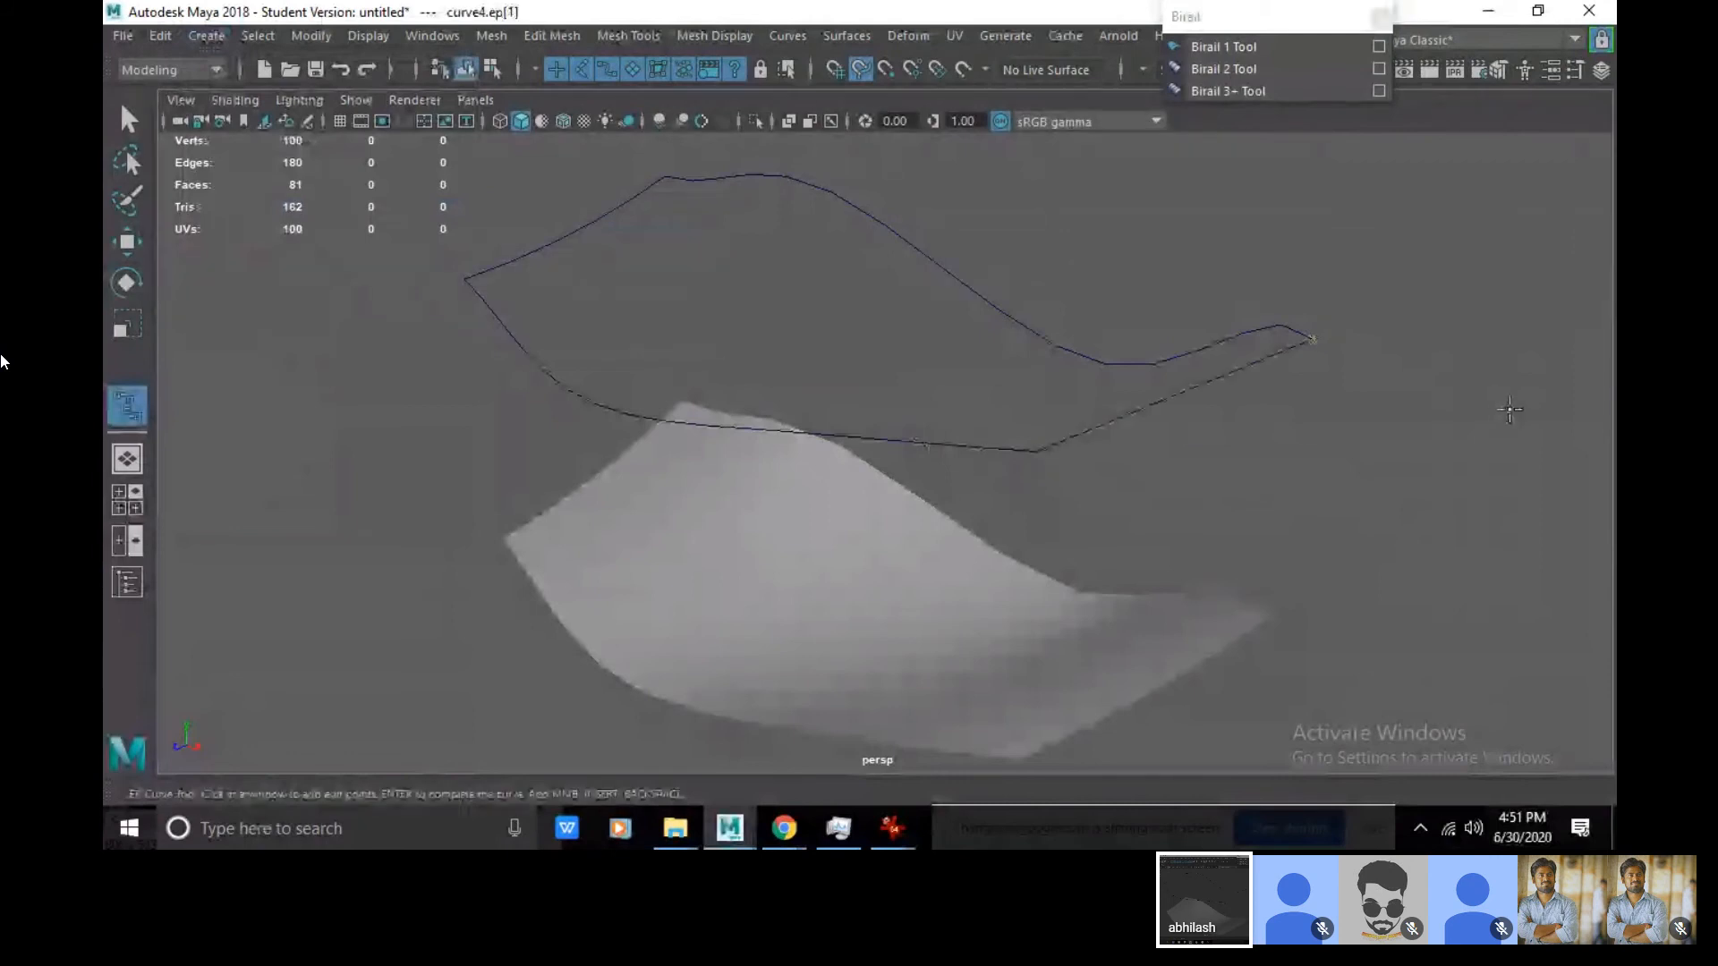
key("Return")
key("w")
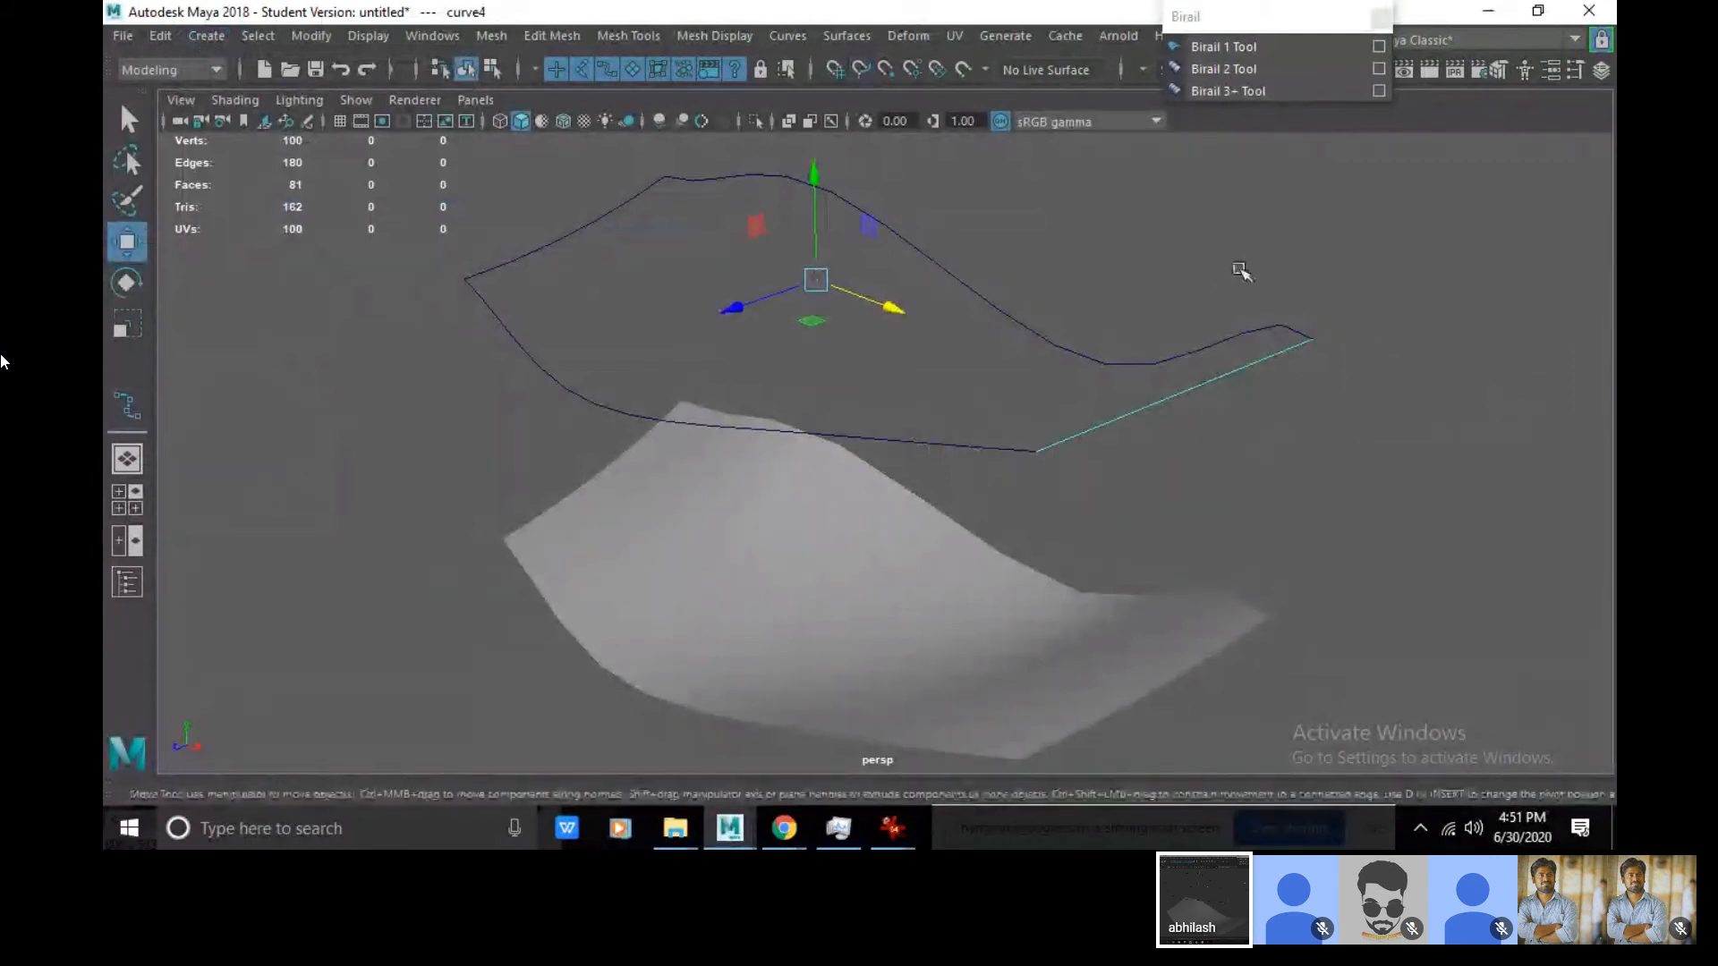
- Create a Birail 2 NURBS surface using the two short end curves as profiles and the front and back curves as rails
left_click(1313, 93)
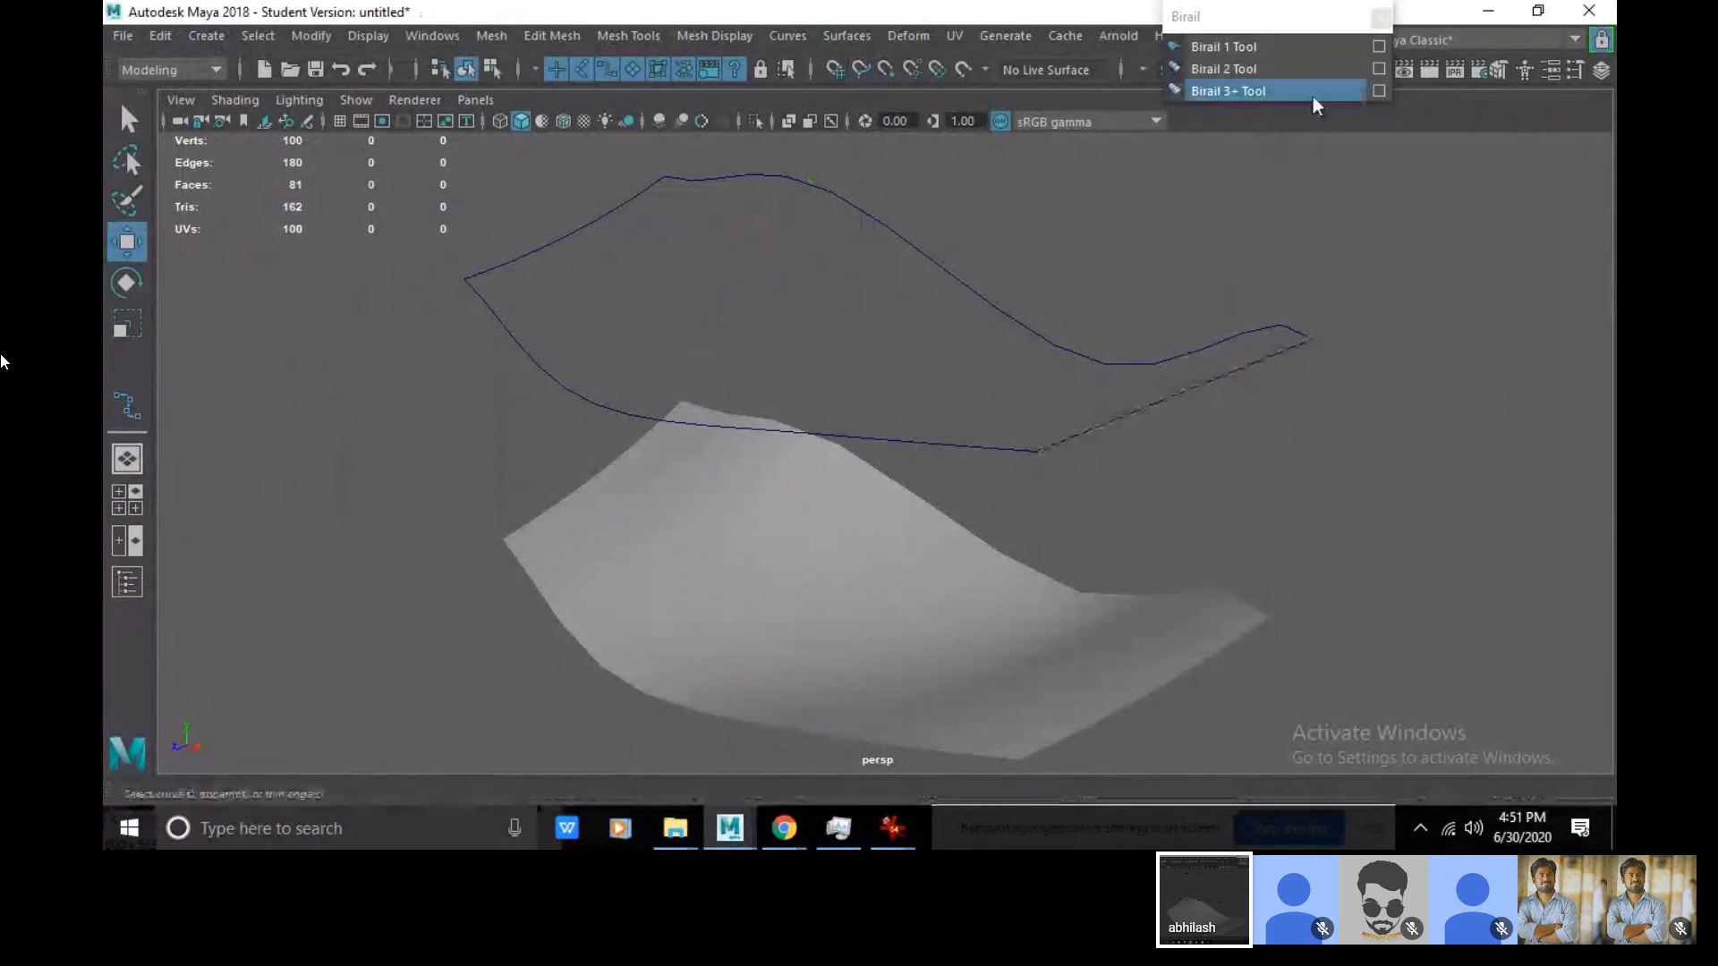
left_click(1380, 69)
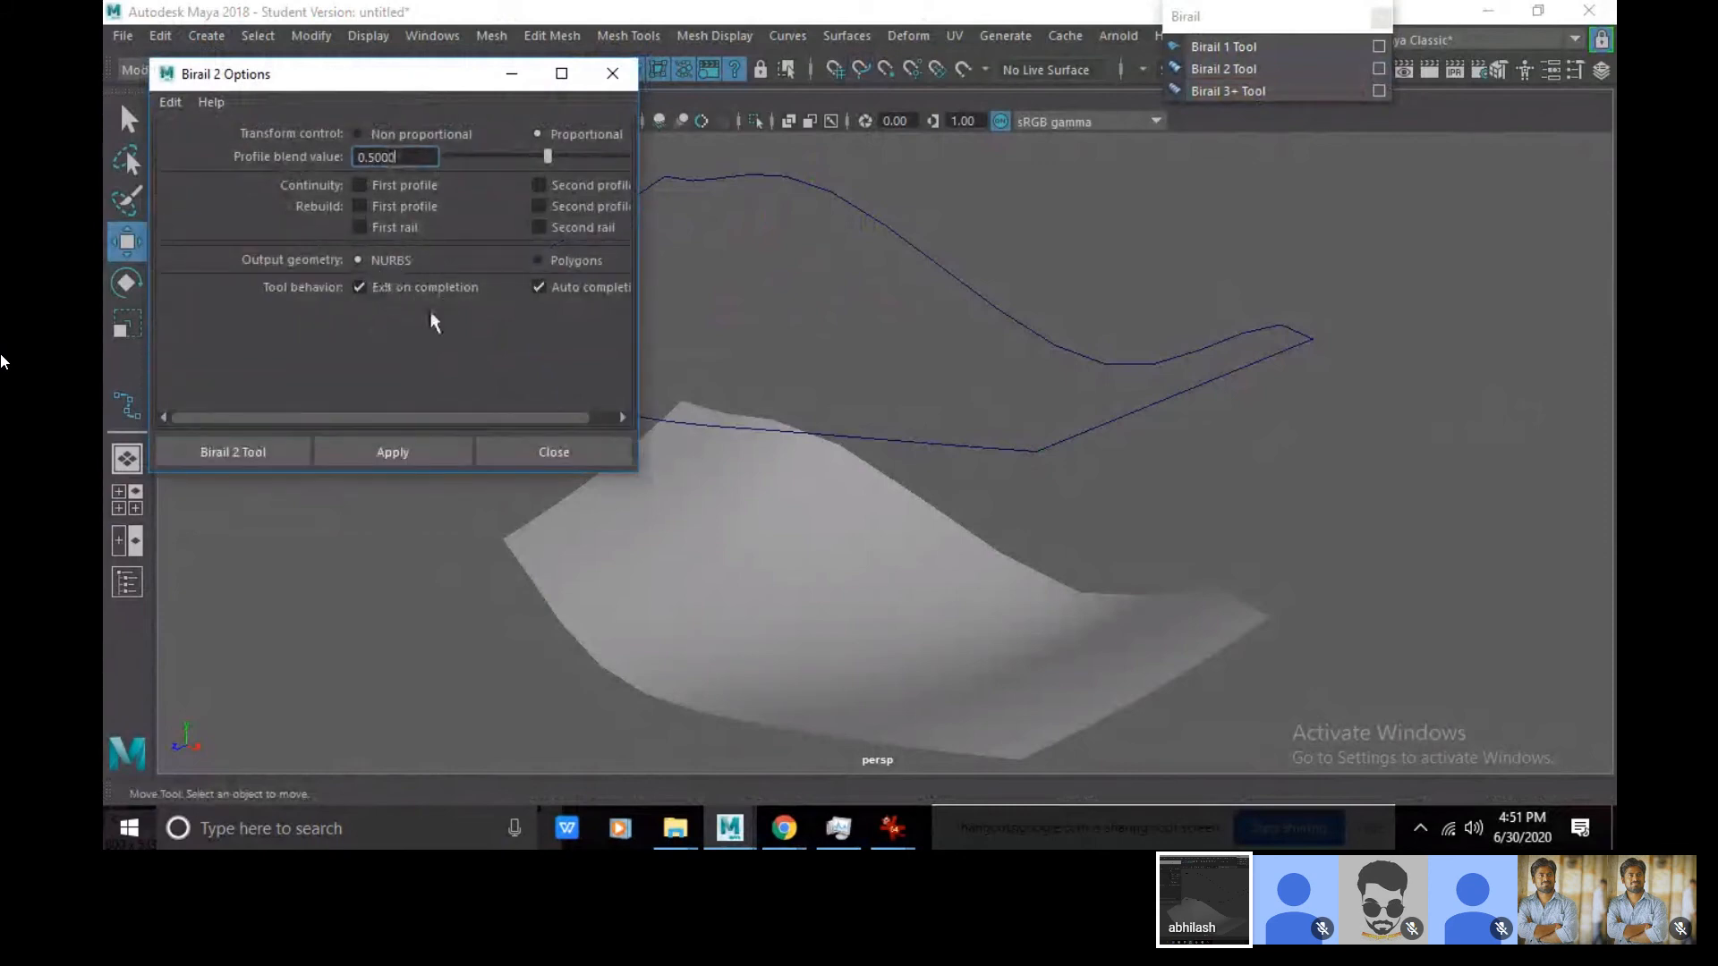
left_click(404, 453)
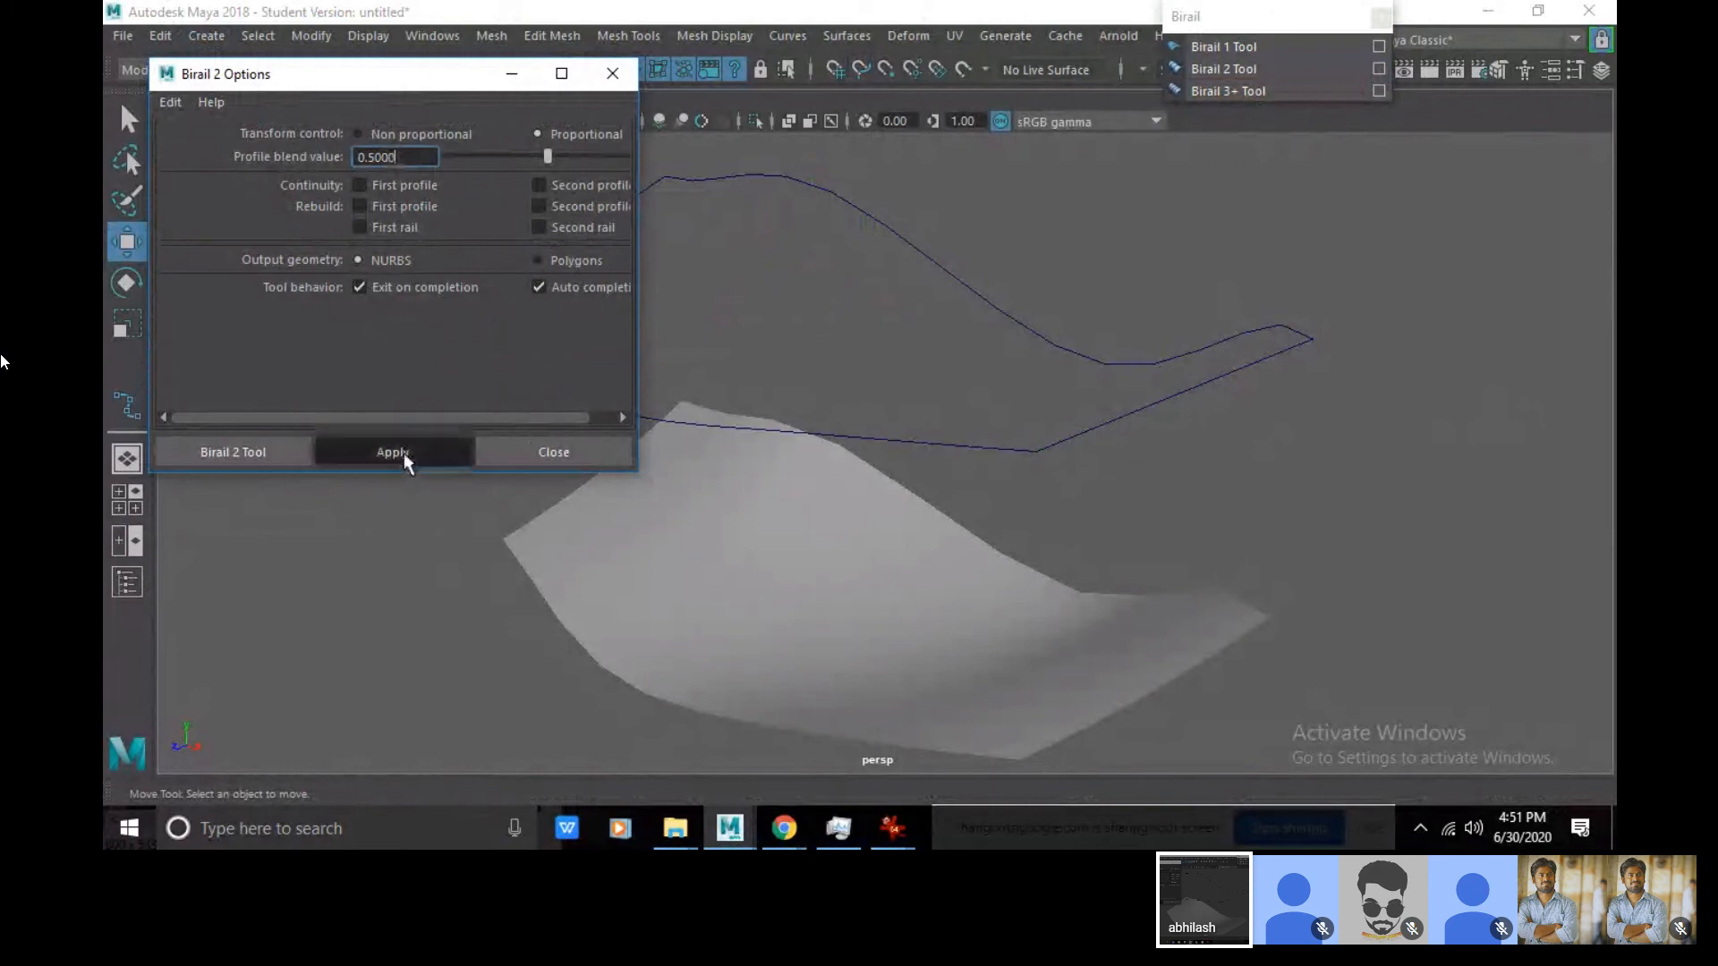
left_click_drag(454, 82, 213, 411)
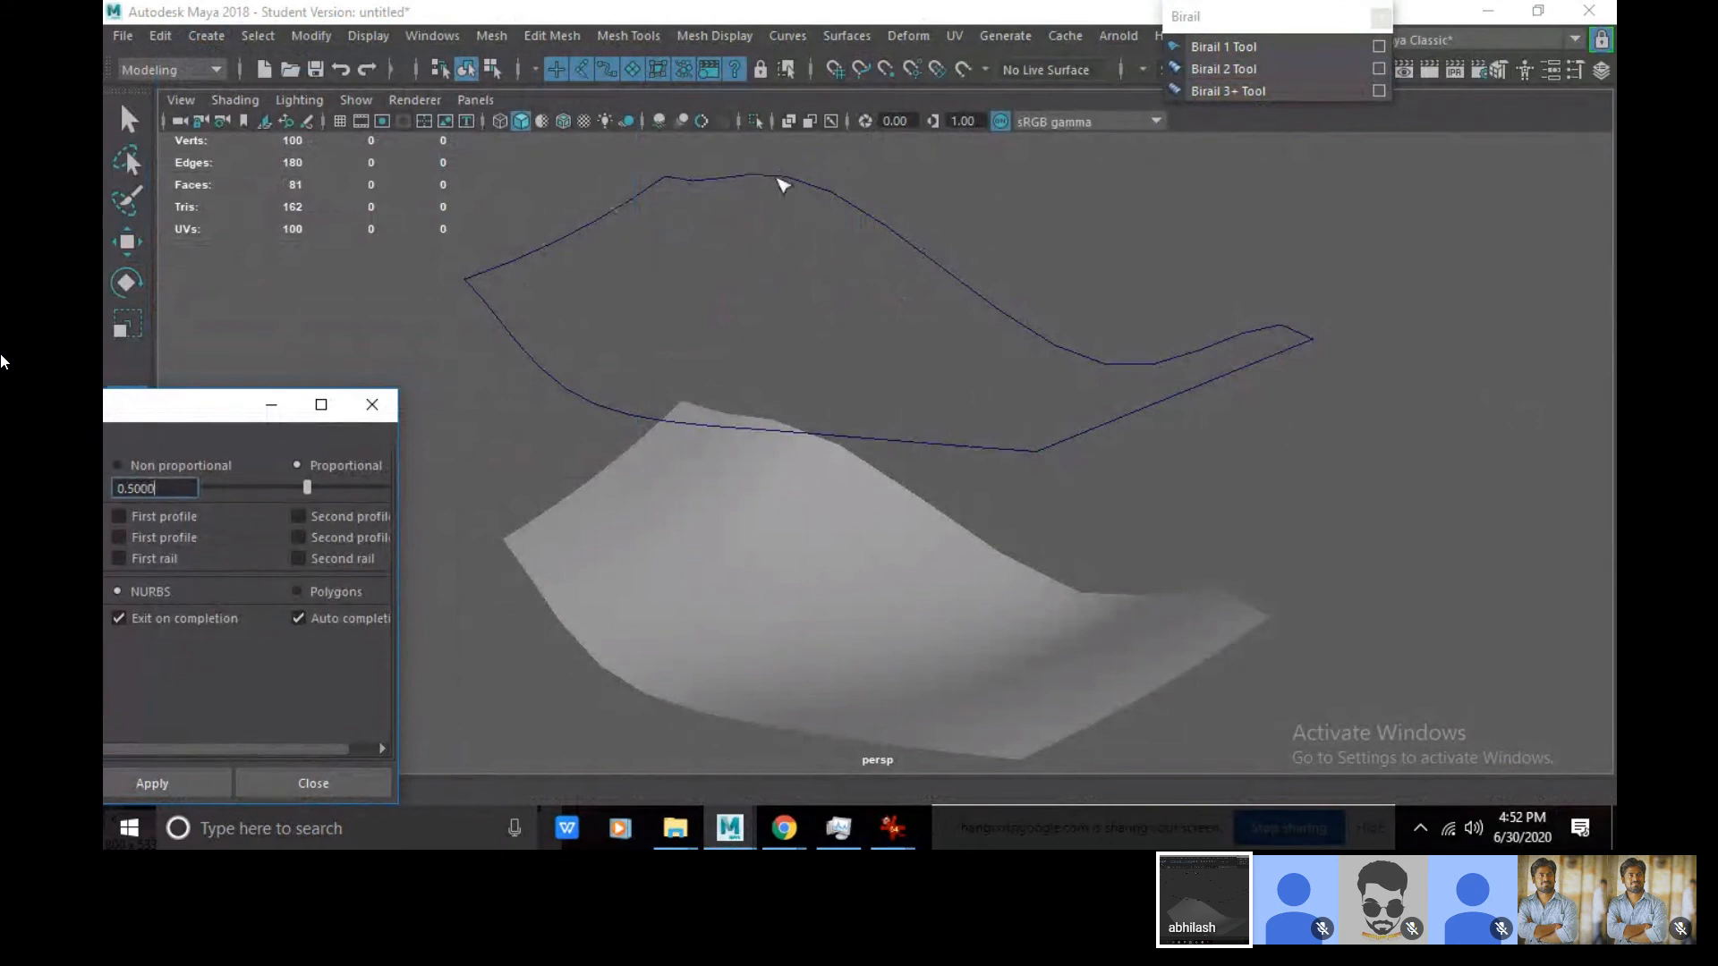
left_click(577, 242)
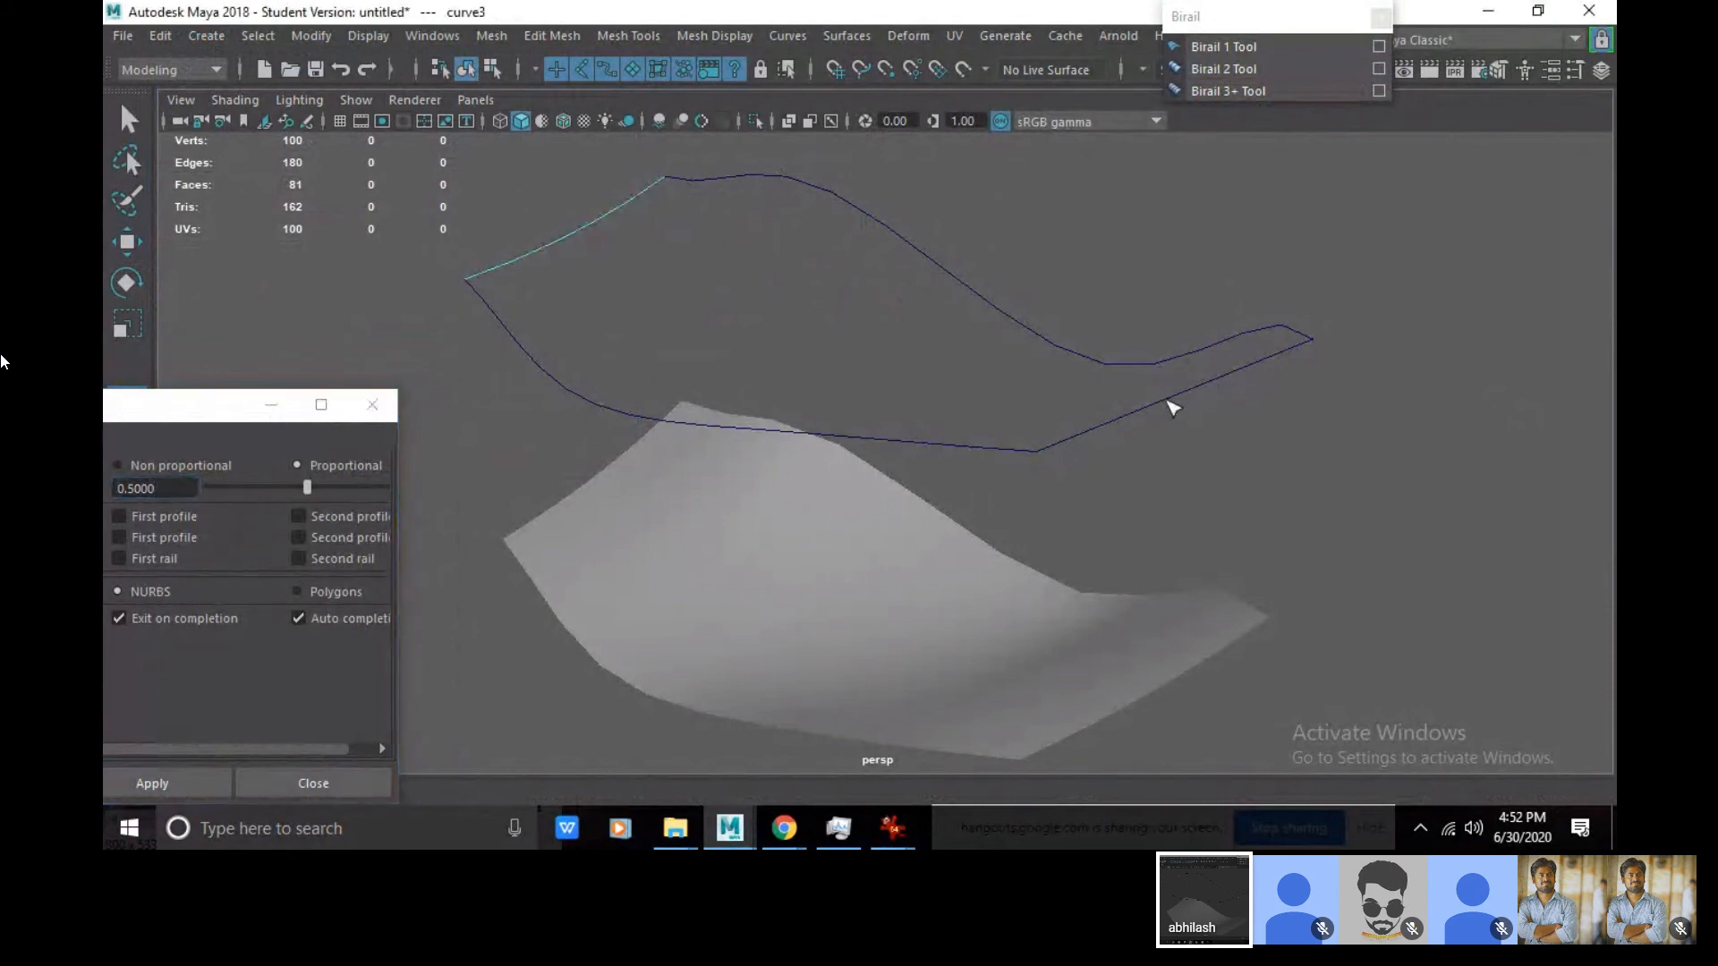
left_click(1170, 406)
left_click(556, 383, "shift")
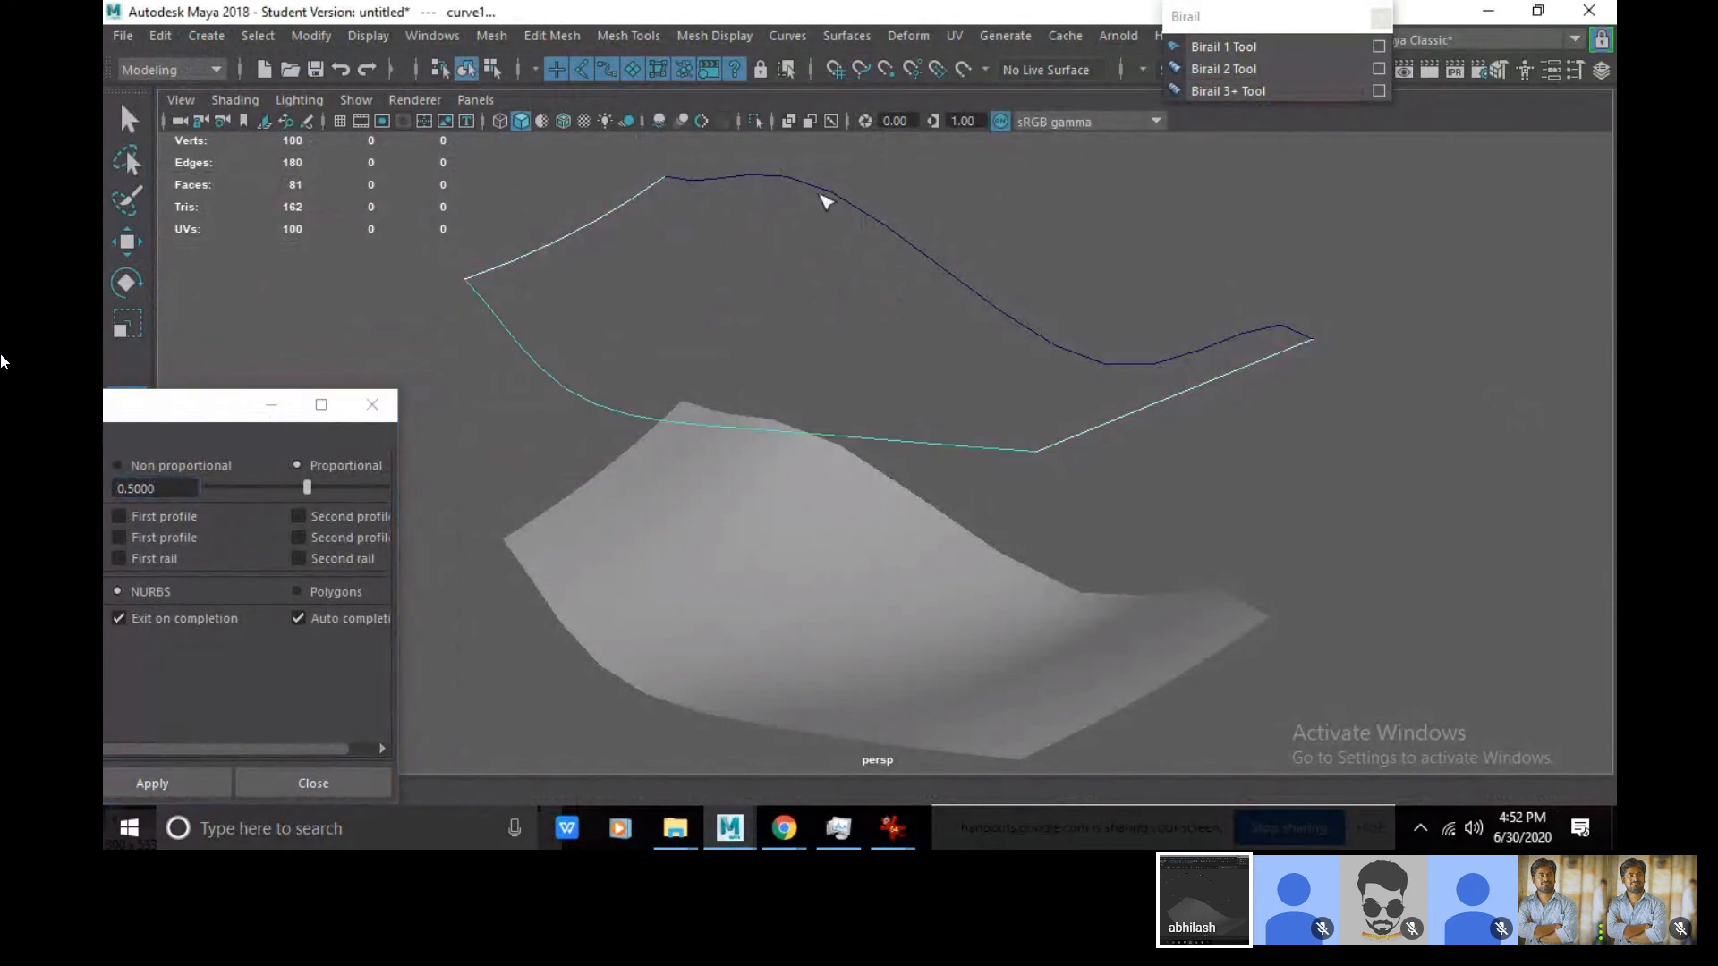
left_click(825, 201)
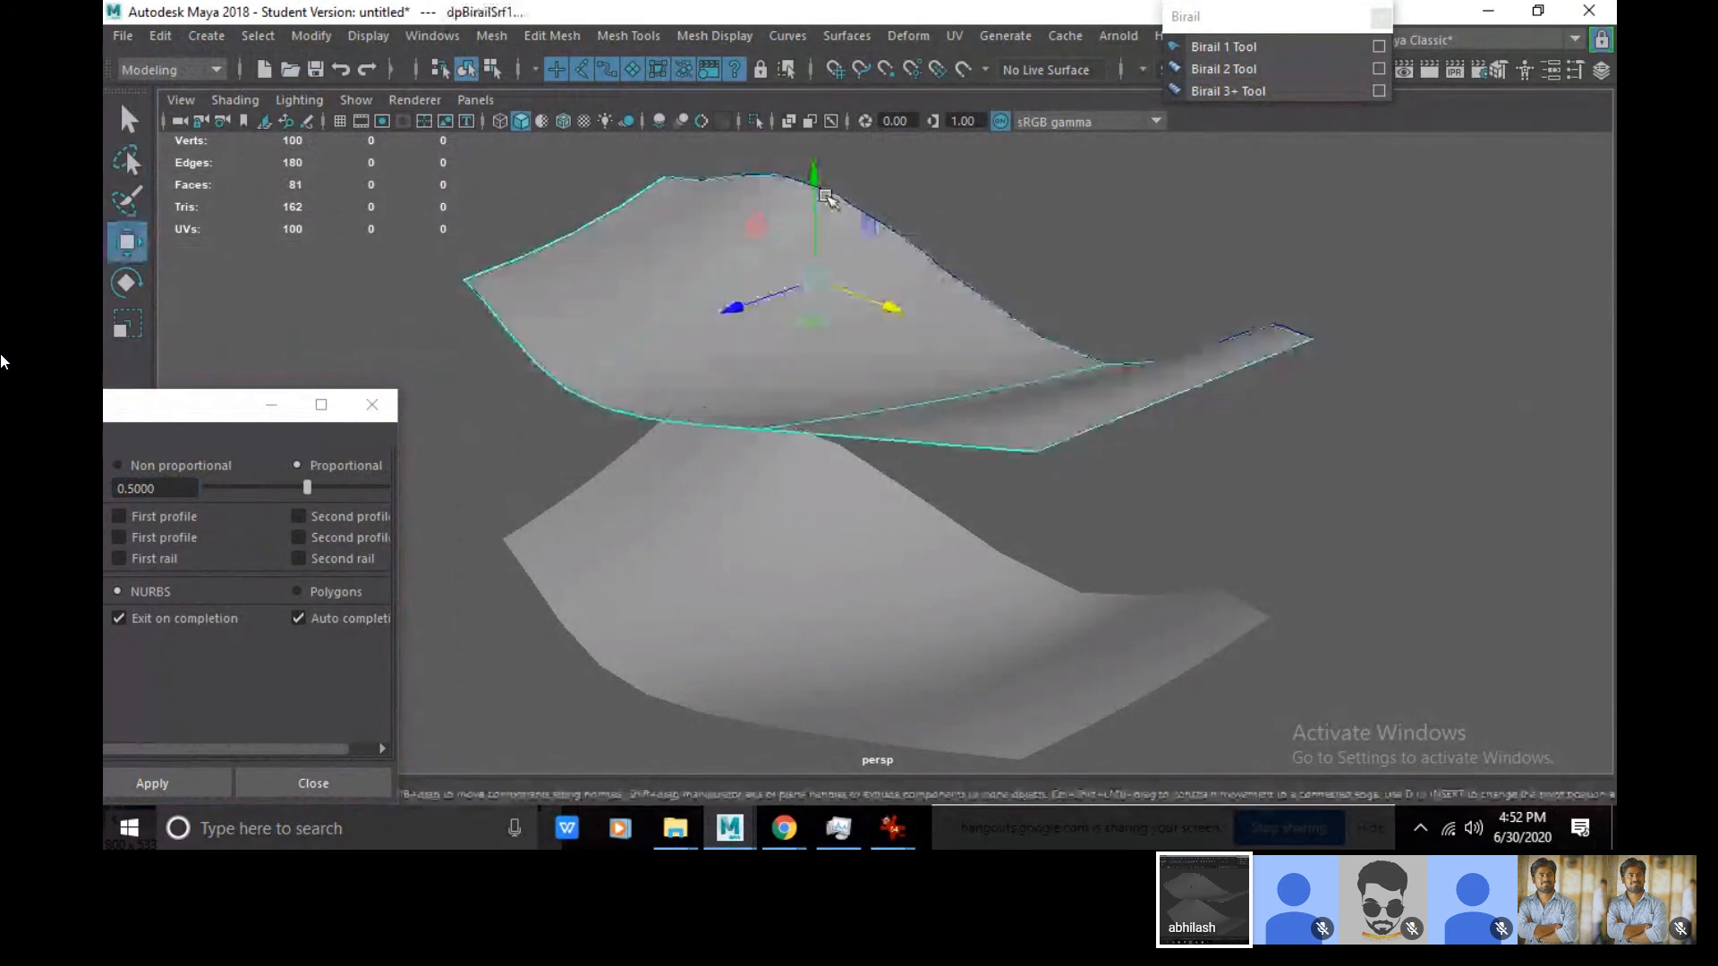
- Move the Birail 2 surface back along the Z axis, clear of its profile and rail curves, and adjust its height slightly
left_click_drag(1264, 338, 1281, 344, "alt")
left_click_drag(825, 223, 953, 249)
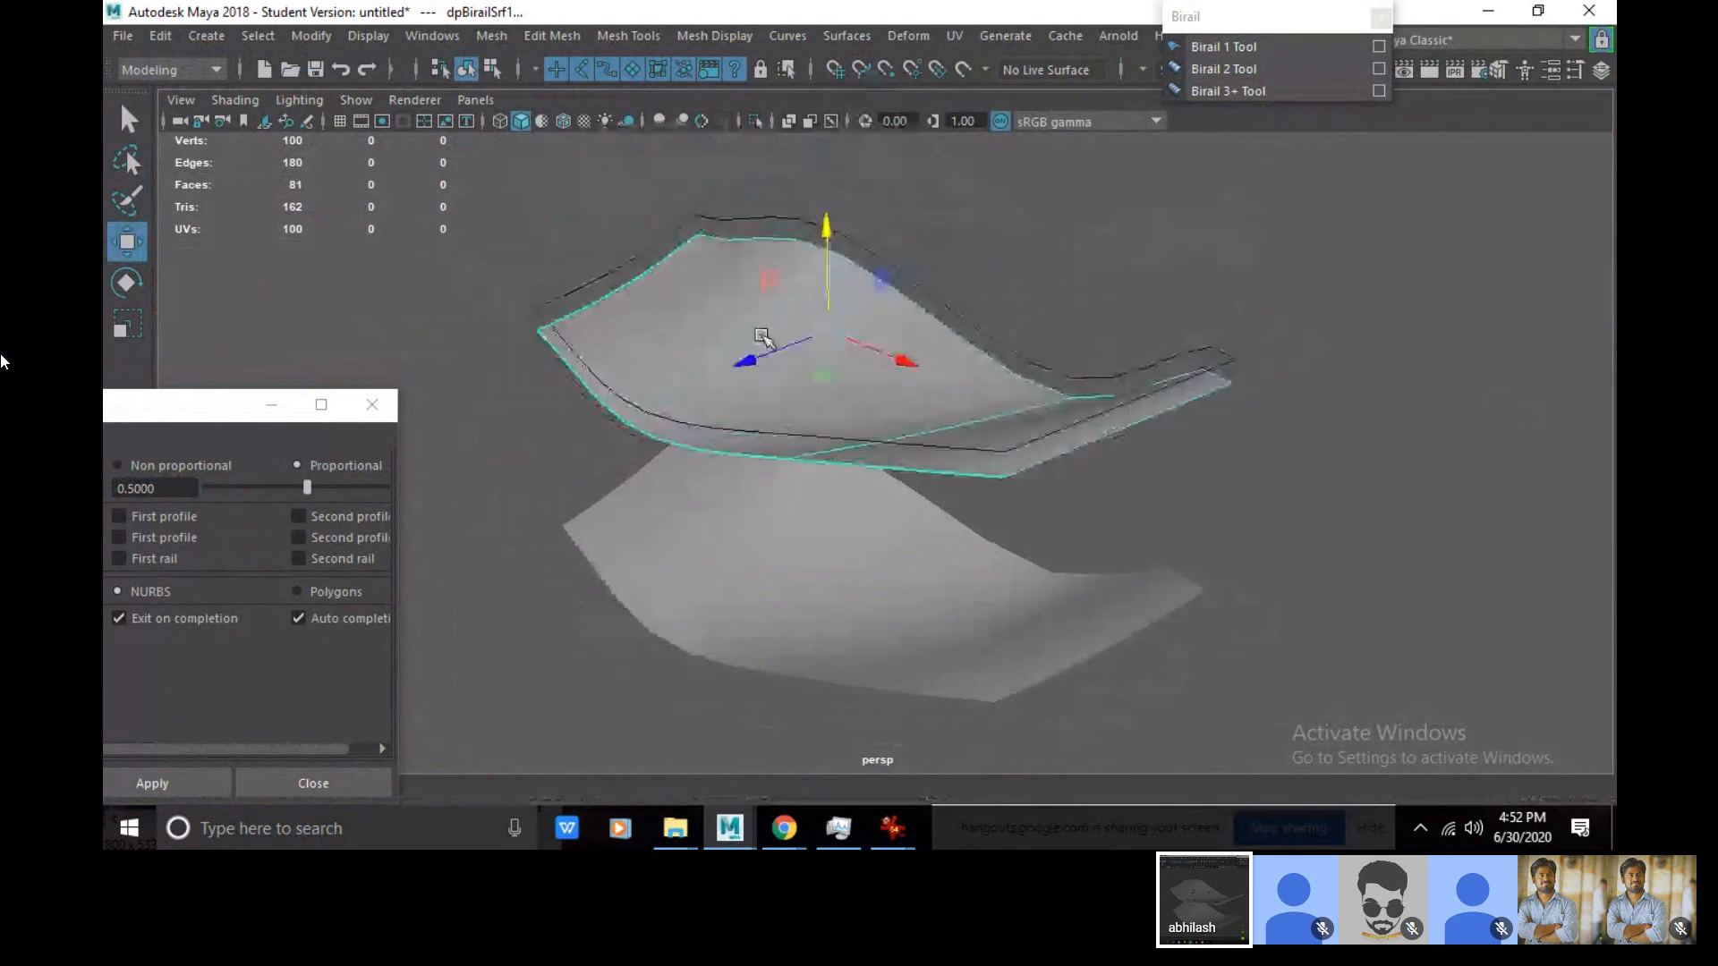
left_click_drag(750, 362, 1143, 372)
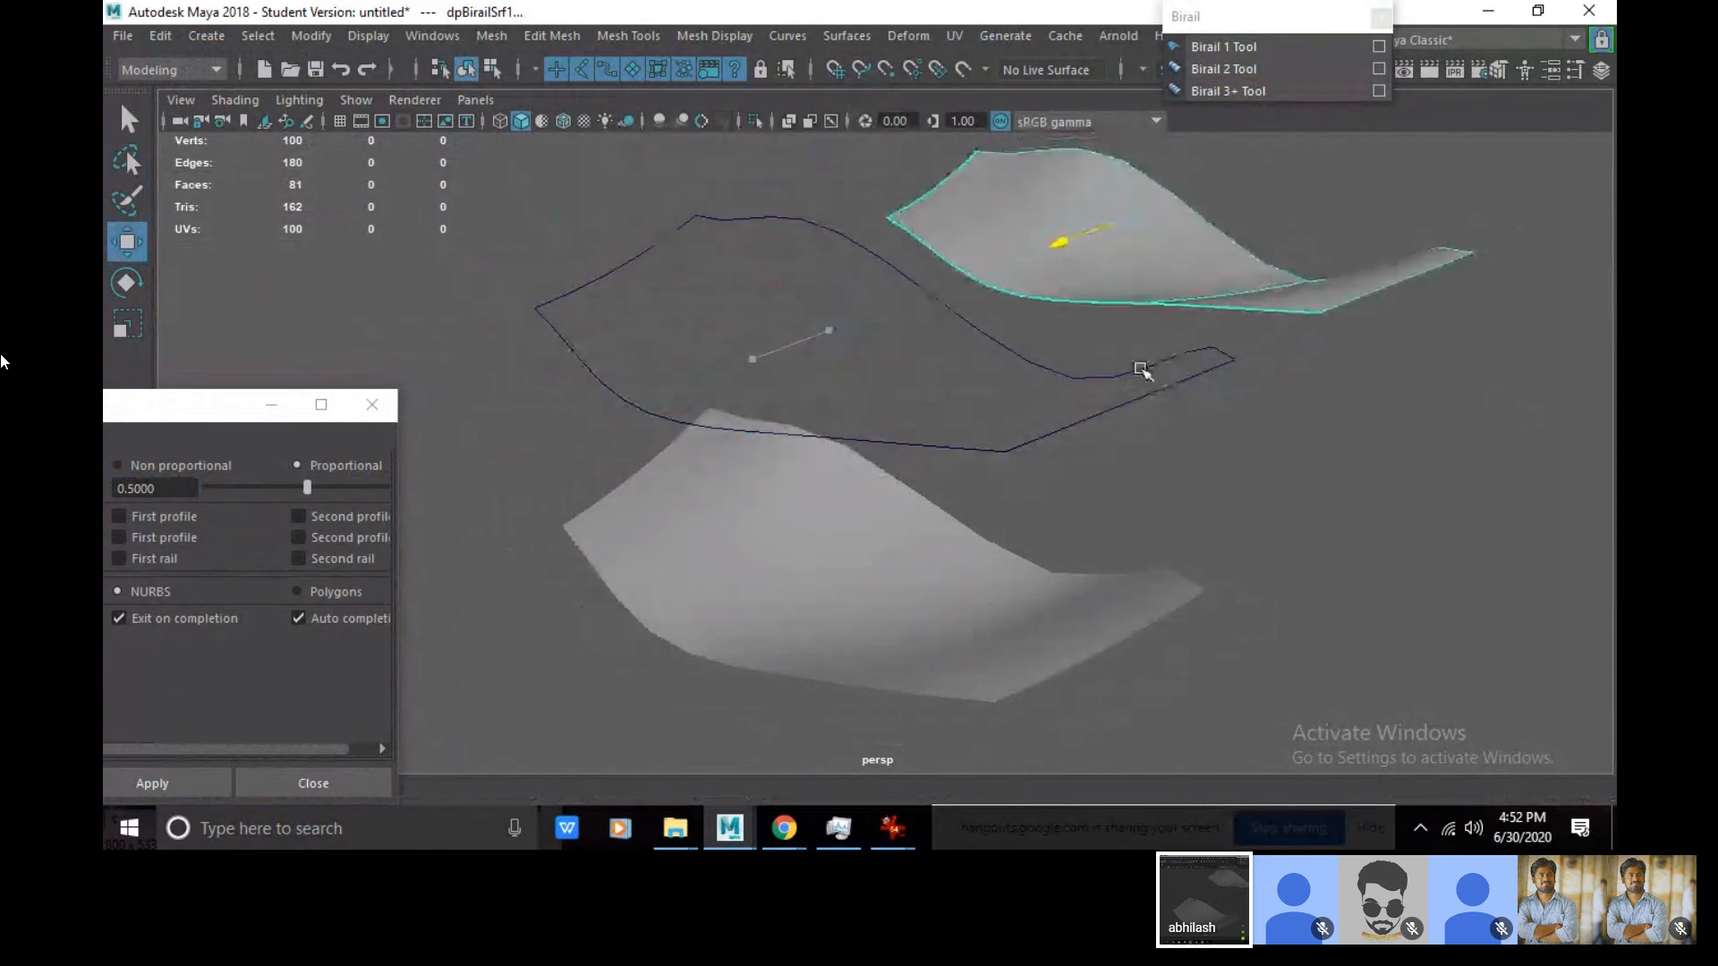
mouse_move(1134, 176)
left_mouse_down()
mouse_move(1143, 229)
mouse_move(1142, 198)
left_mouse_up()
left_click(874, 255)
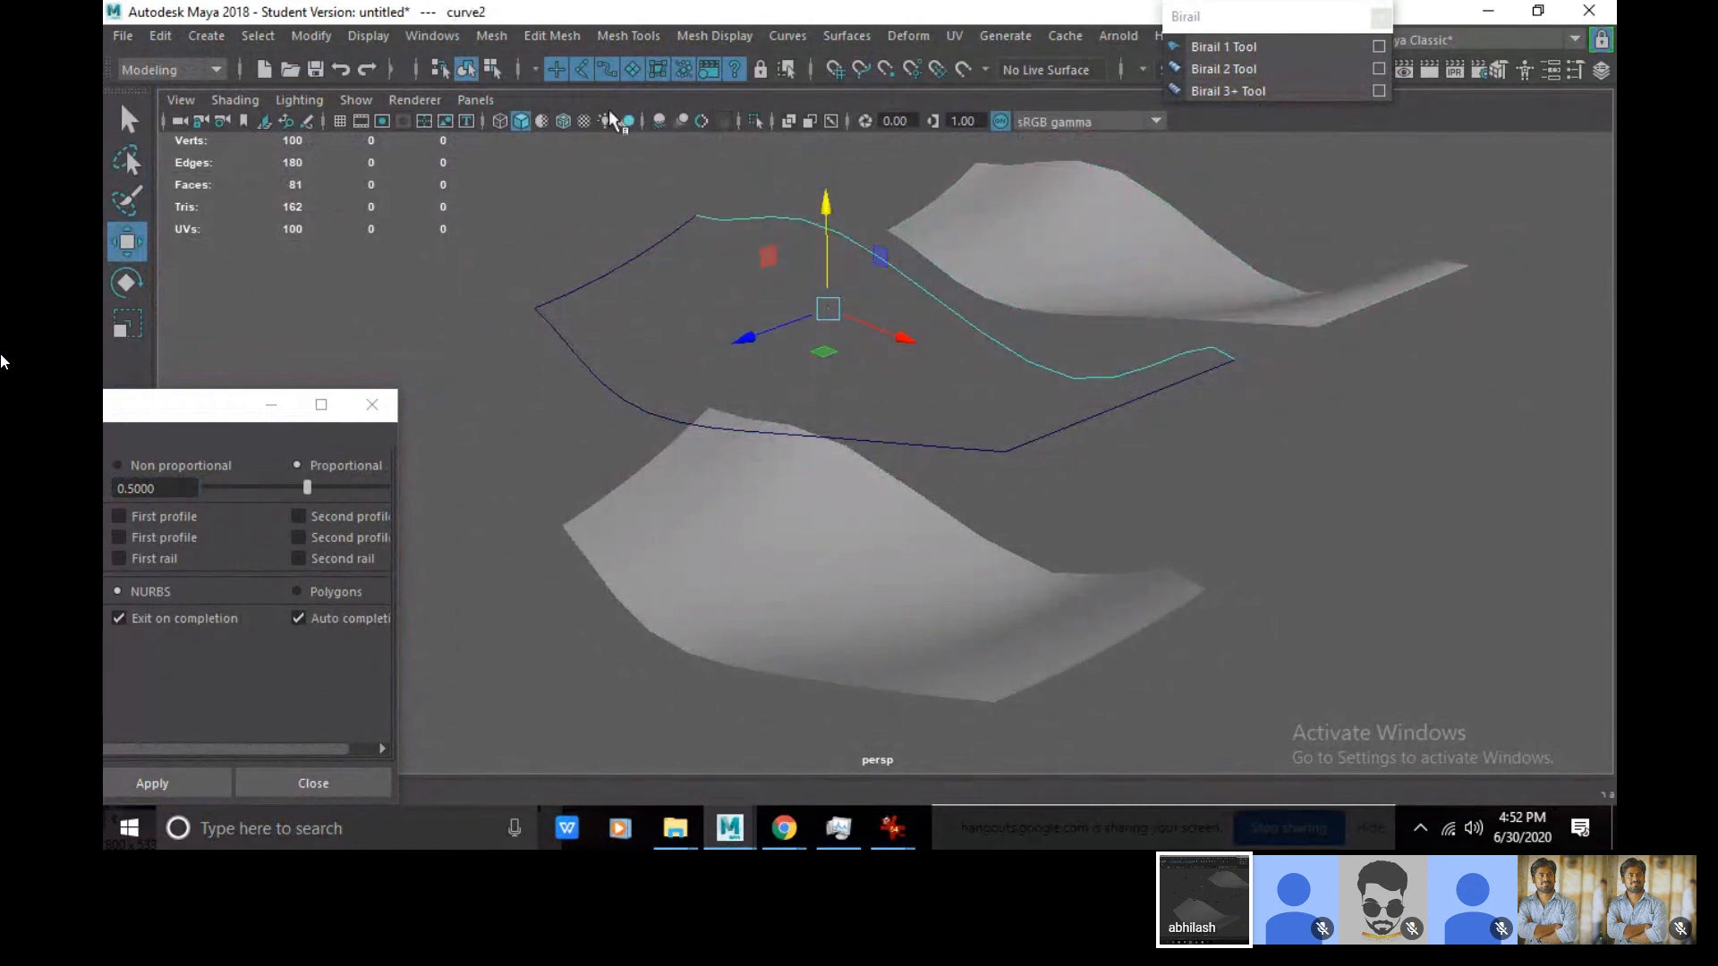
- Display wireframe on the shaded surfaces, show the Channel Box, and select the lower Birail 1 surface
left_click(563, 120)
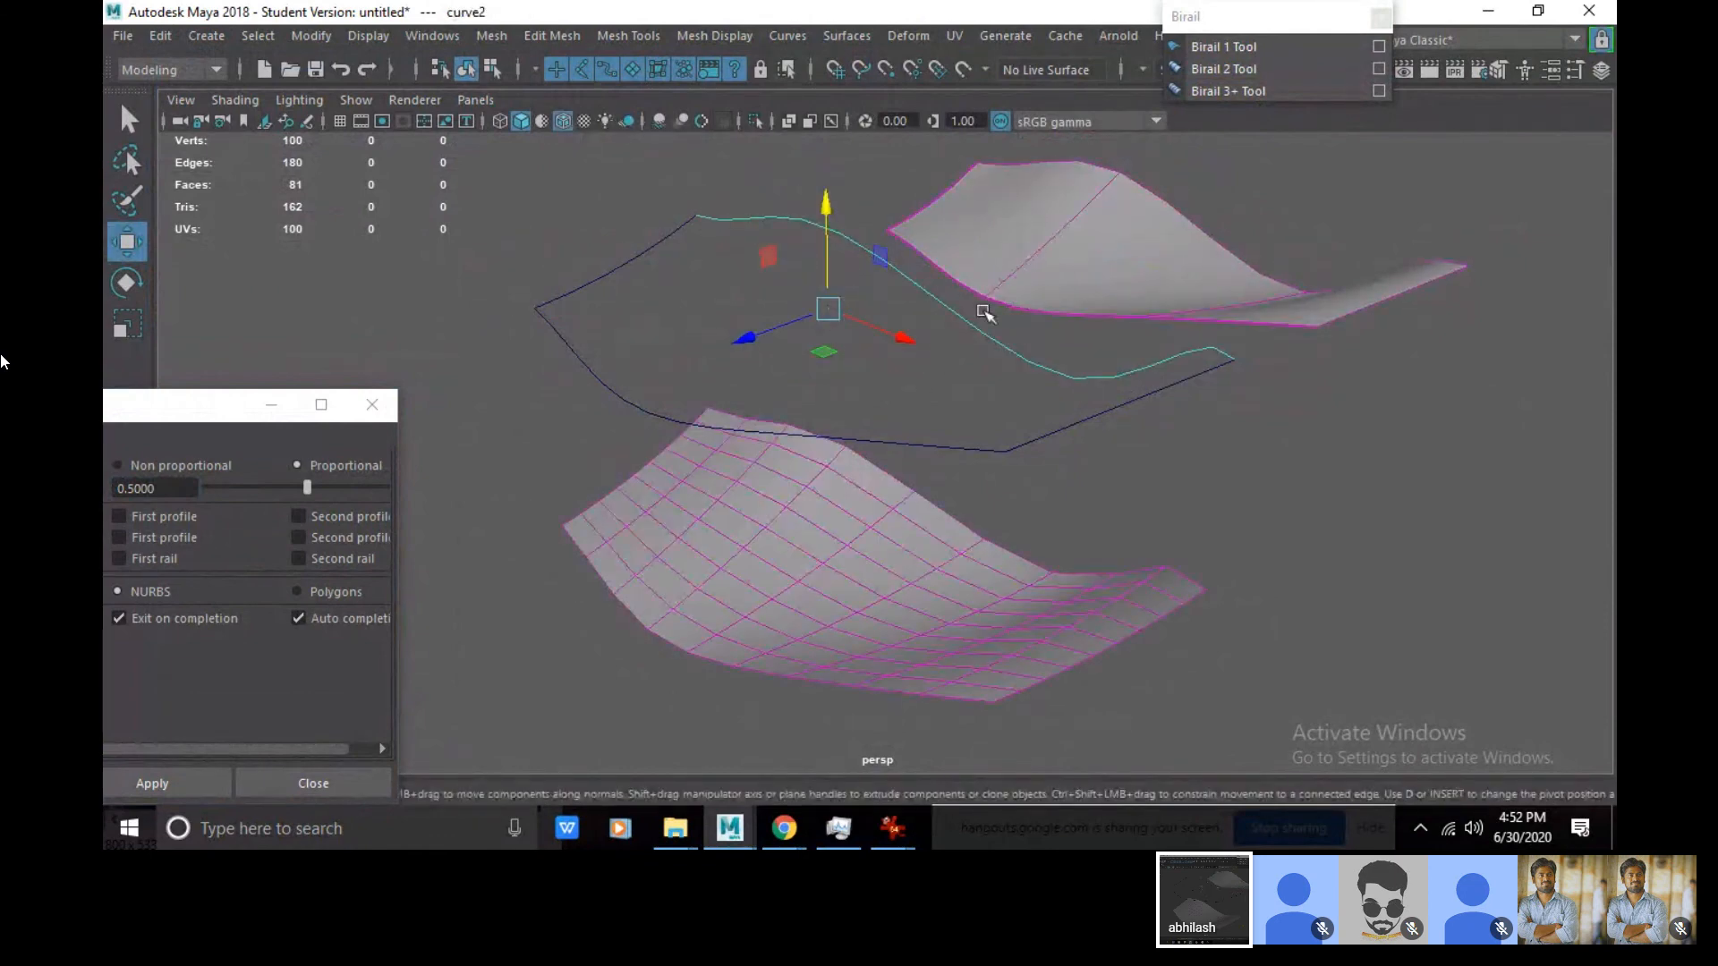
left_click(1601, 69)
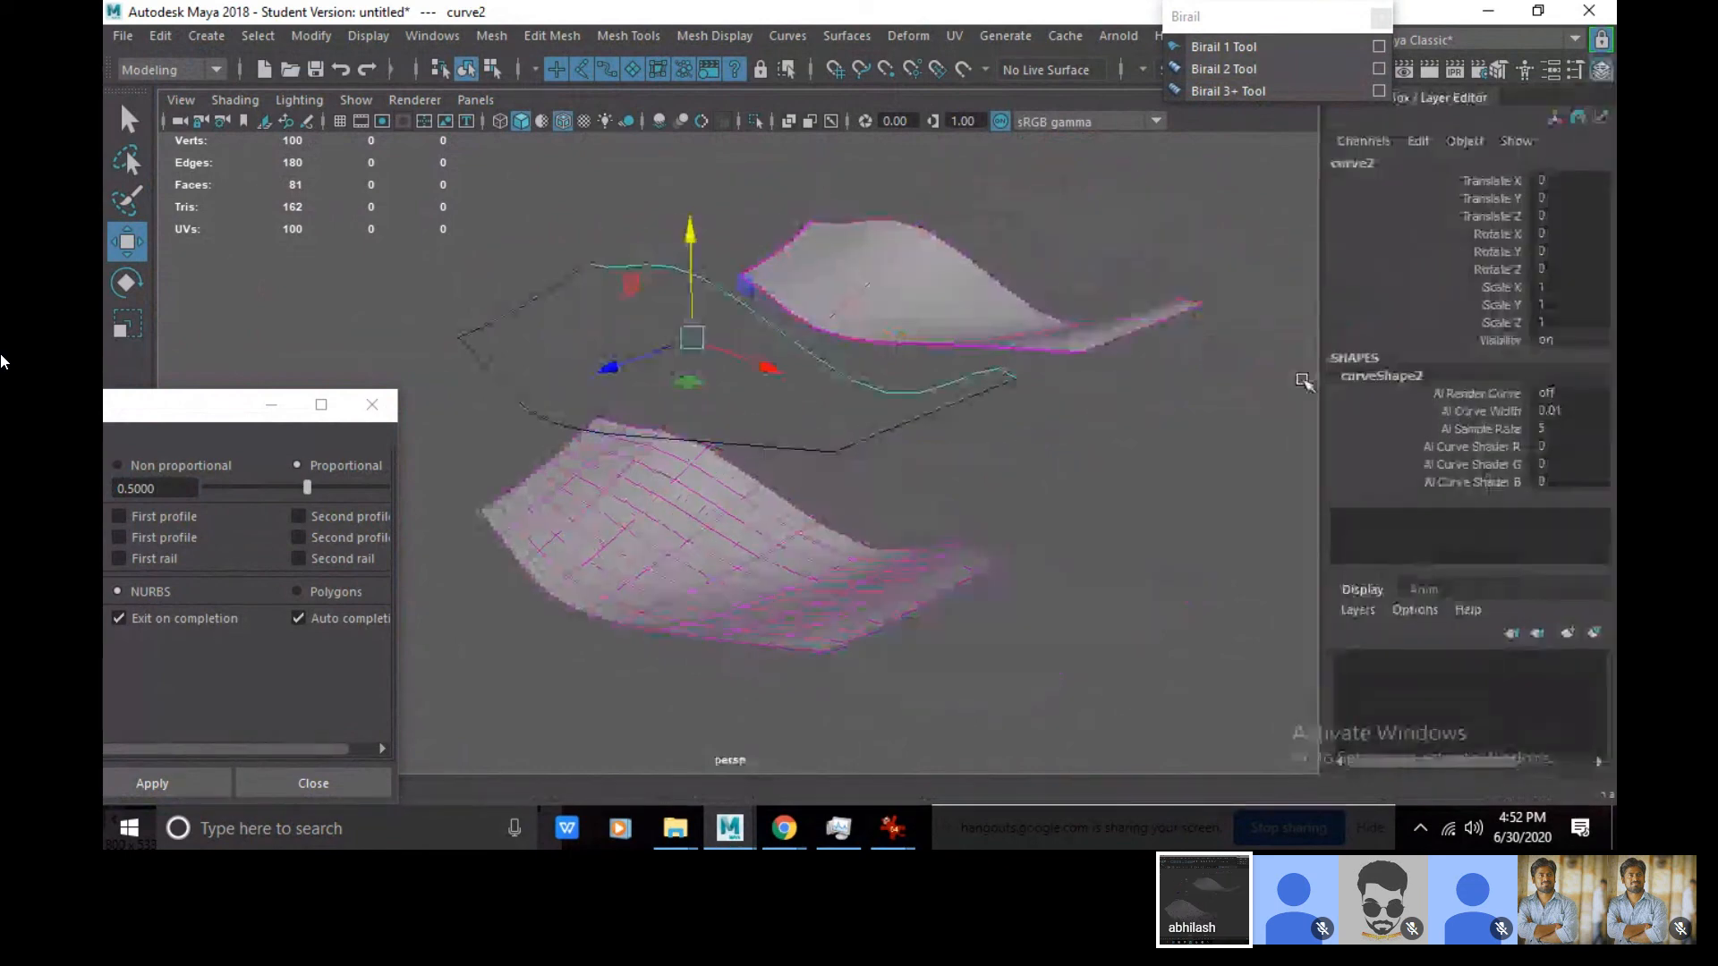
left_click(1148, 327)
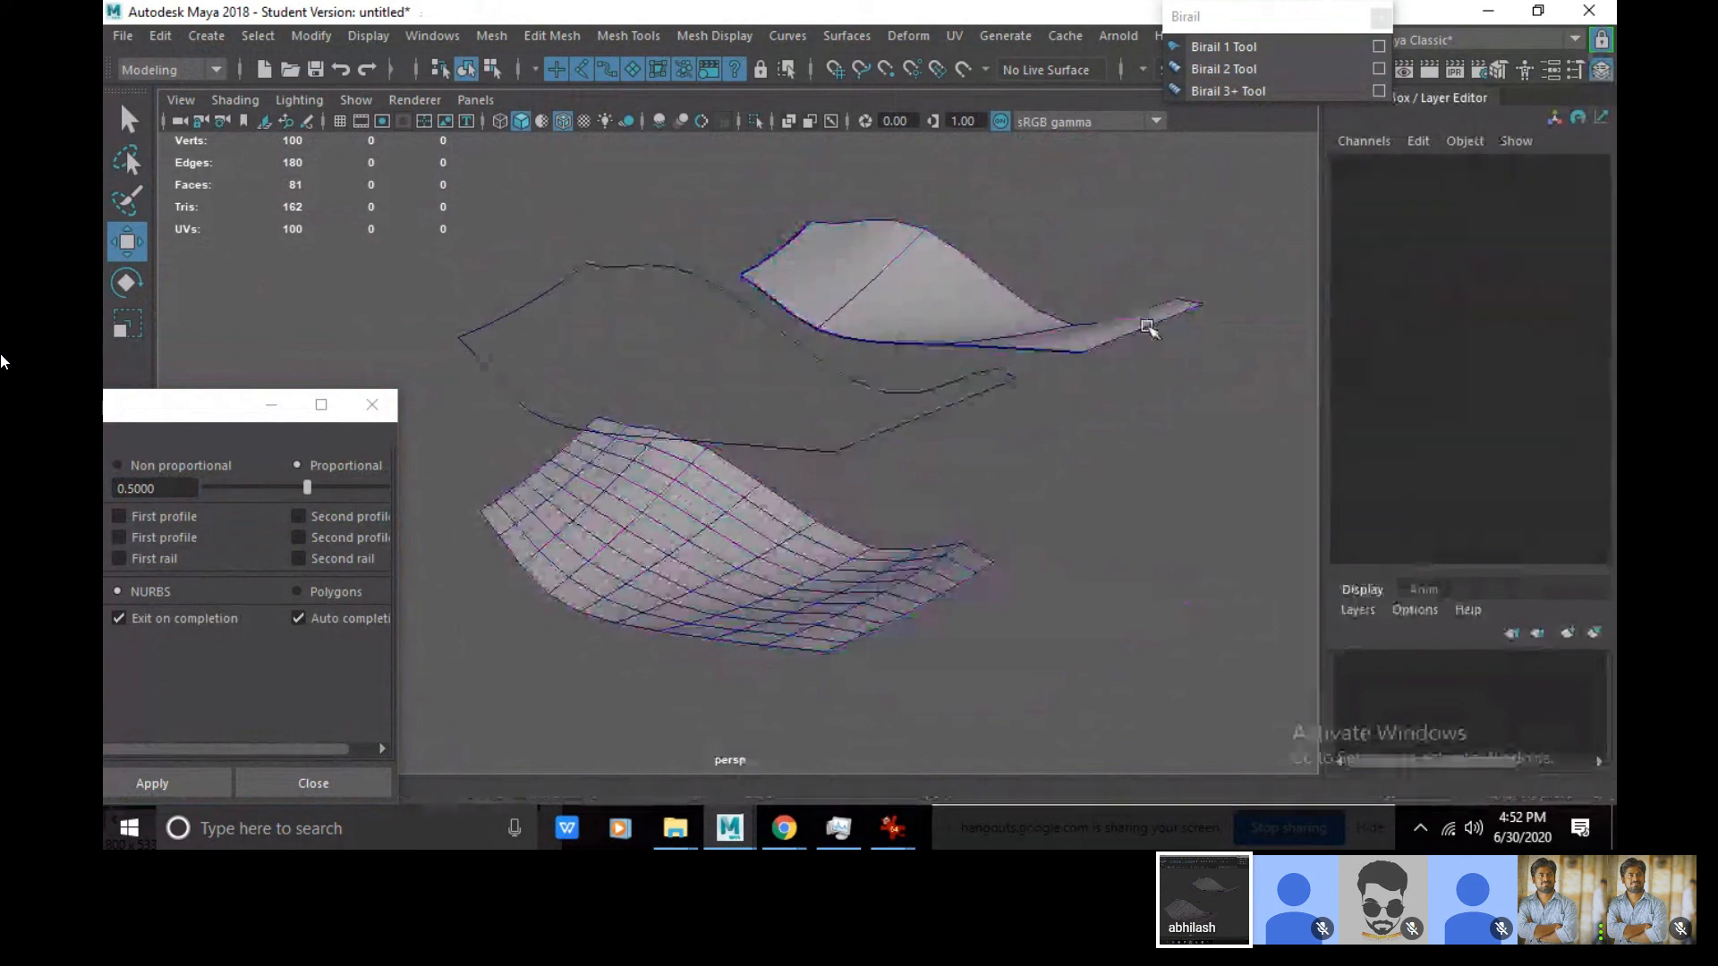
left_click(1148, 328)
left_click(795, 608)
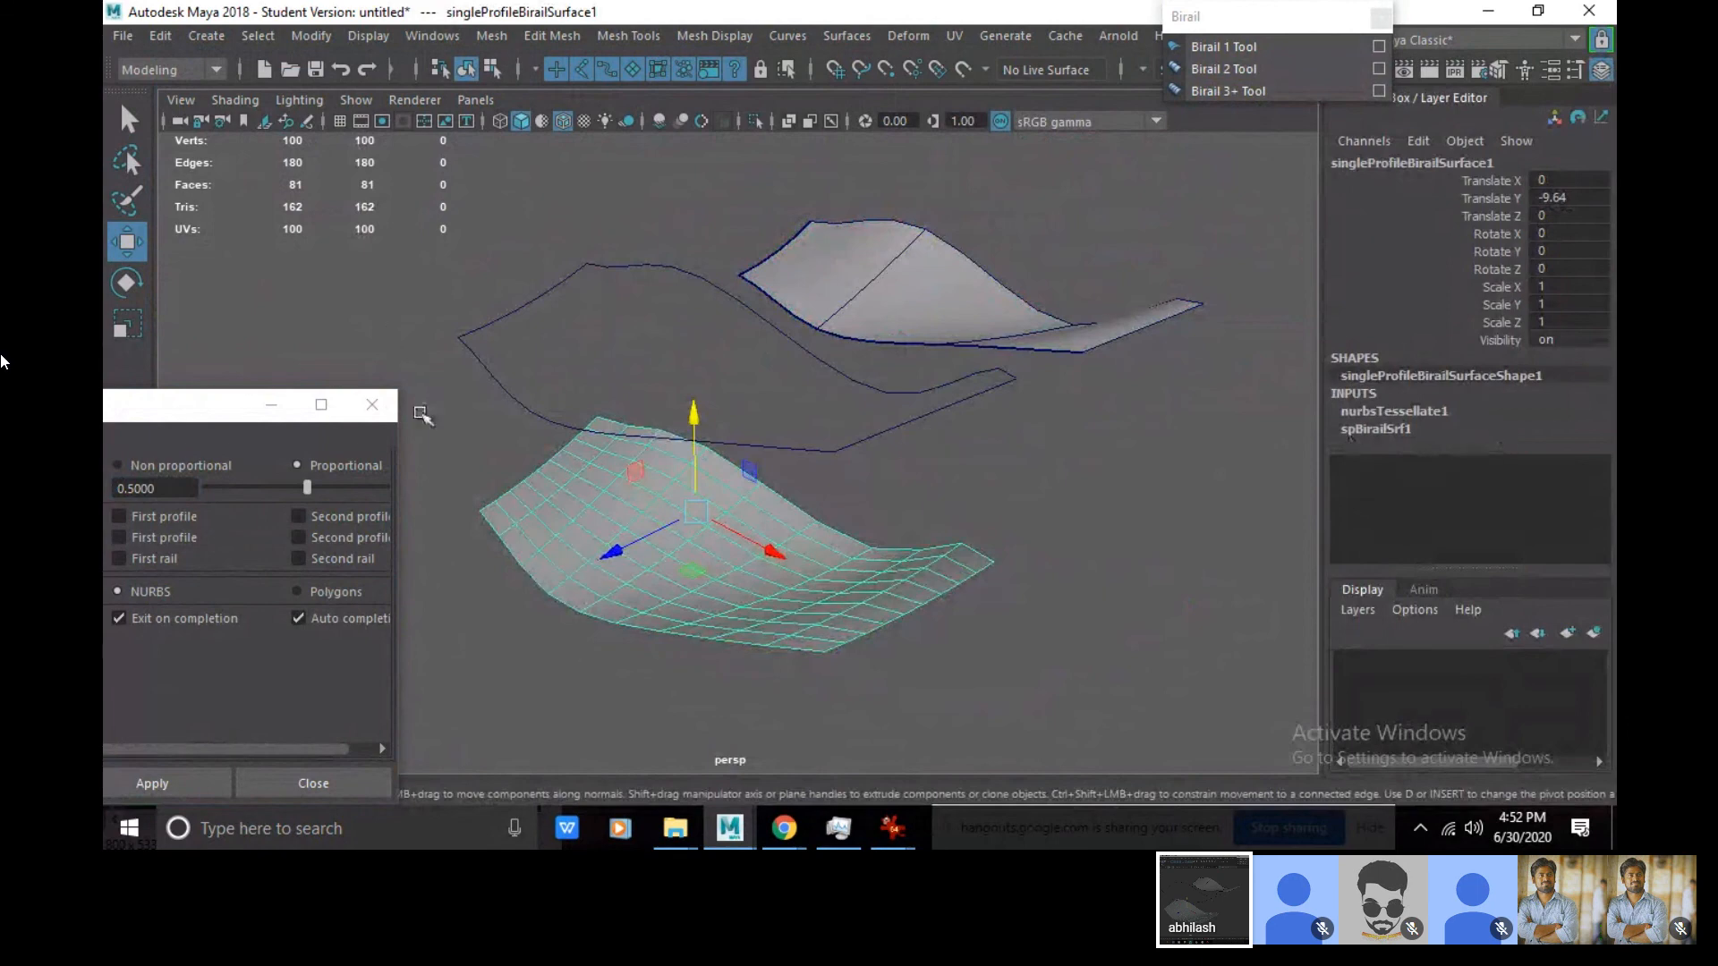
- Close the birail options and select the middle control vertices of the straight end curve
left_click(372, 404)
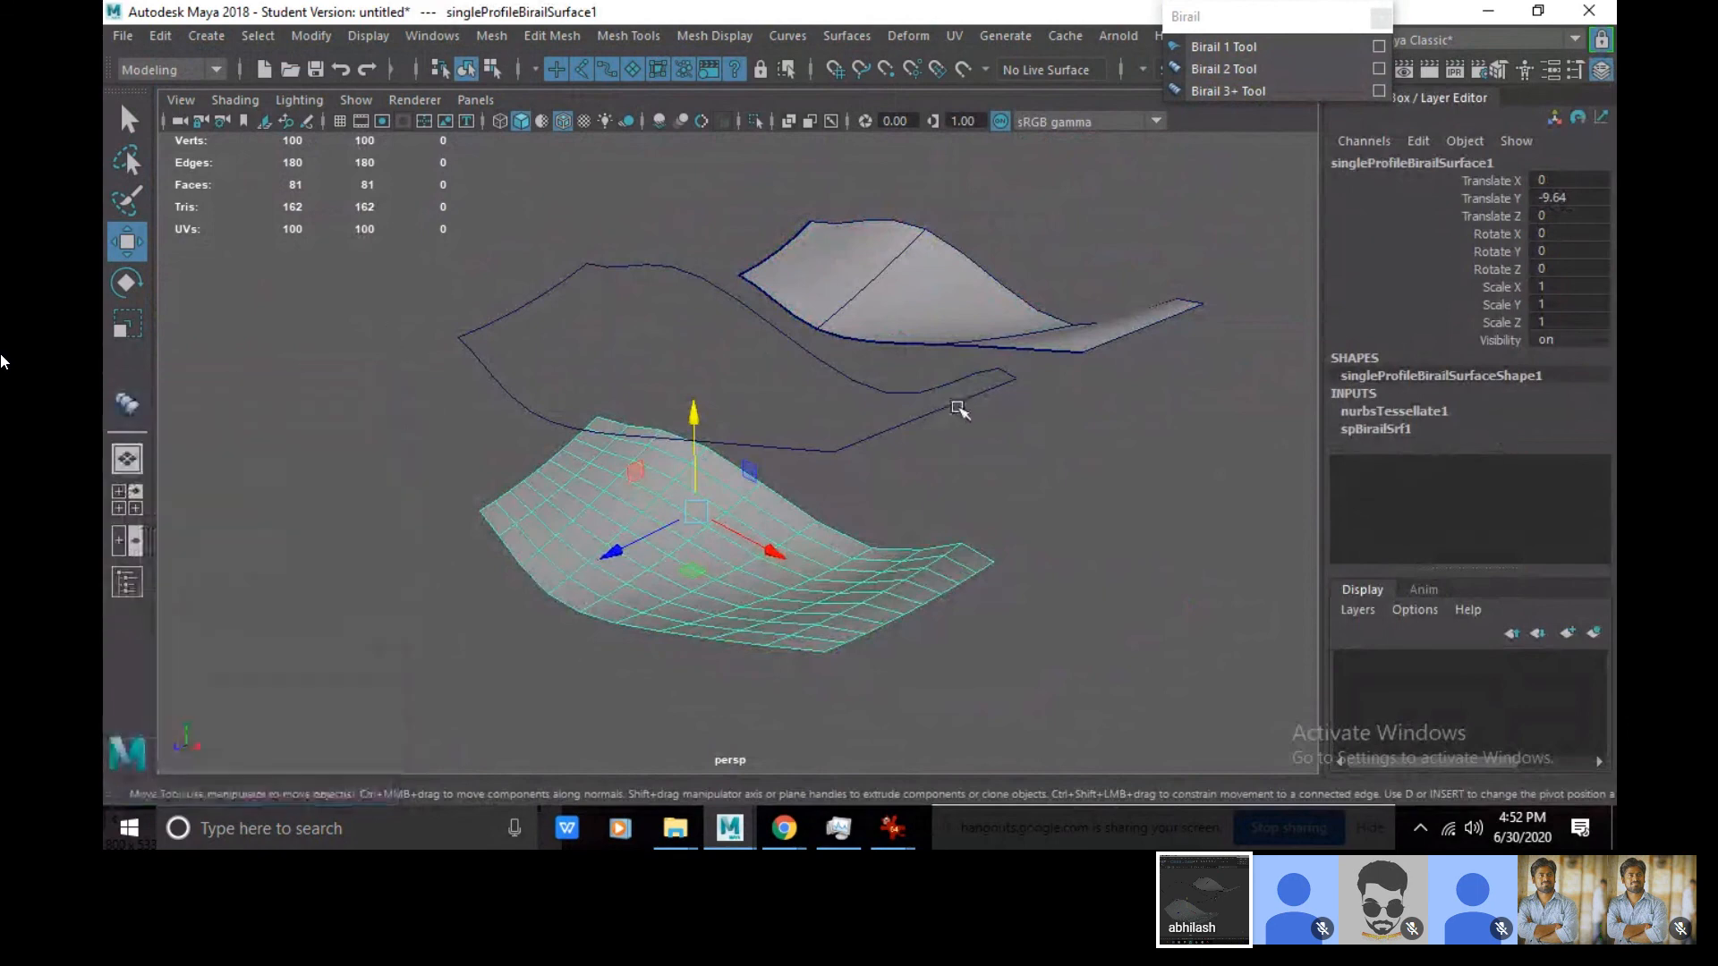
left_click(955, 407)
right_click_drag(957, 256, 851, 226)
left_click_drag(906, 397, 1049, 471)
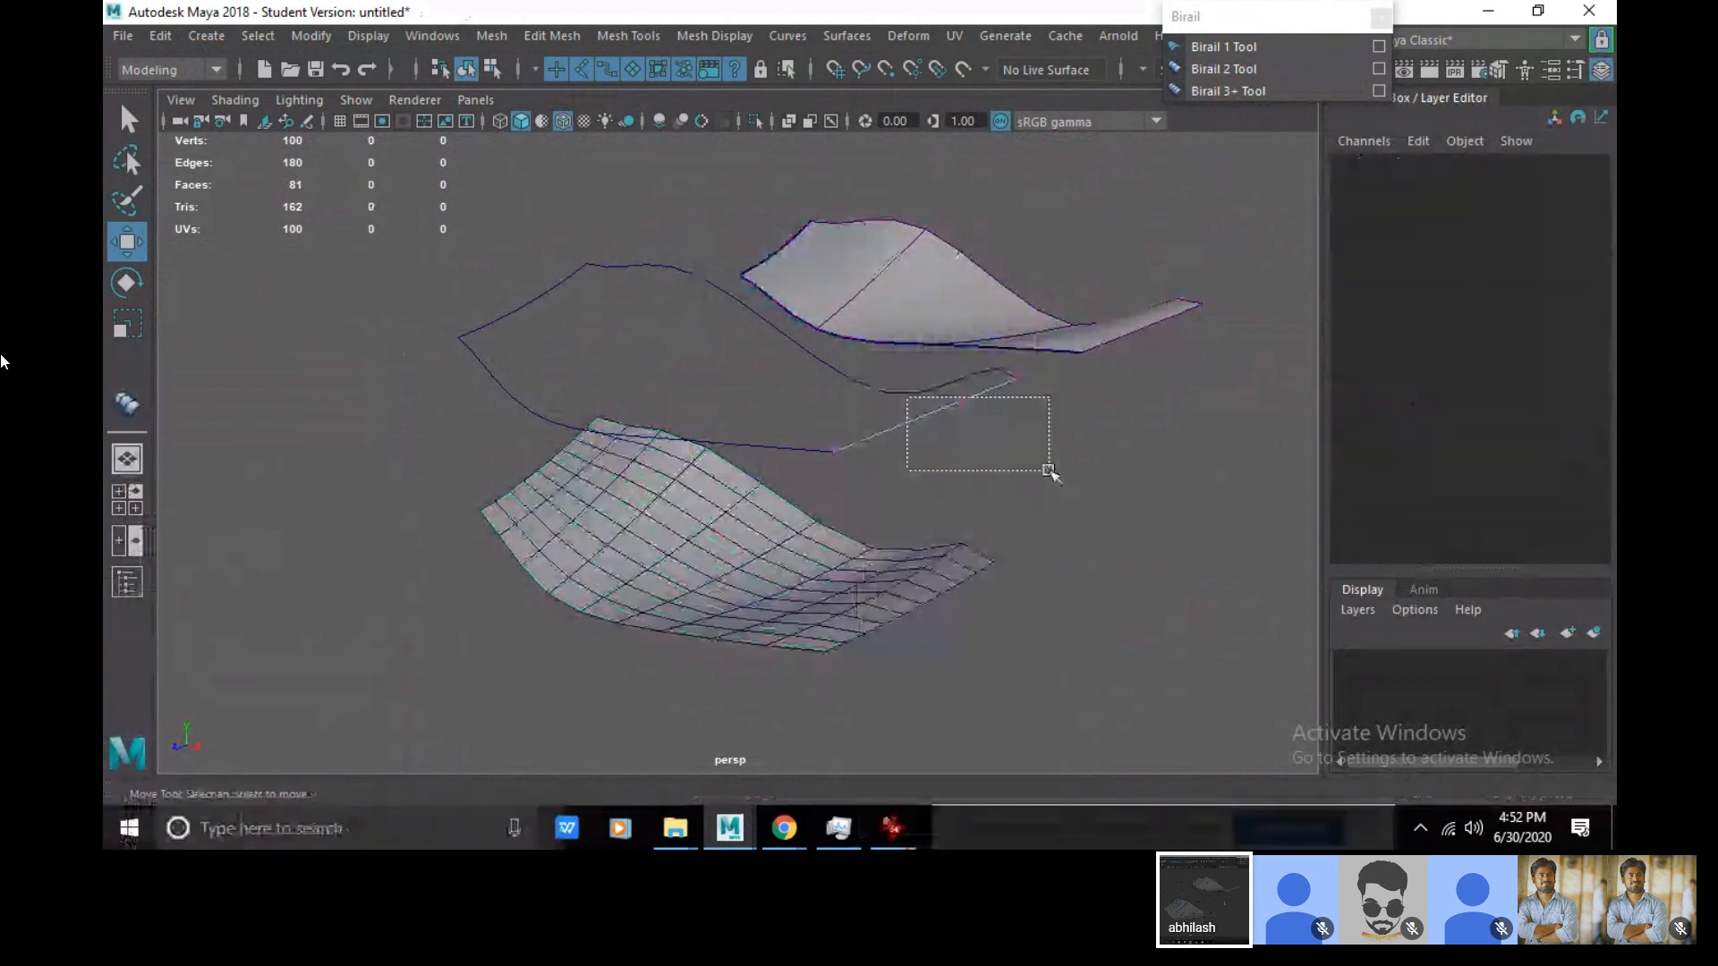